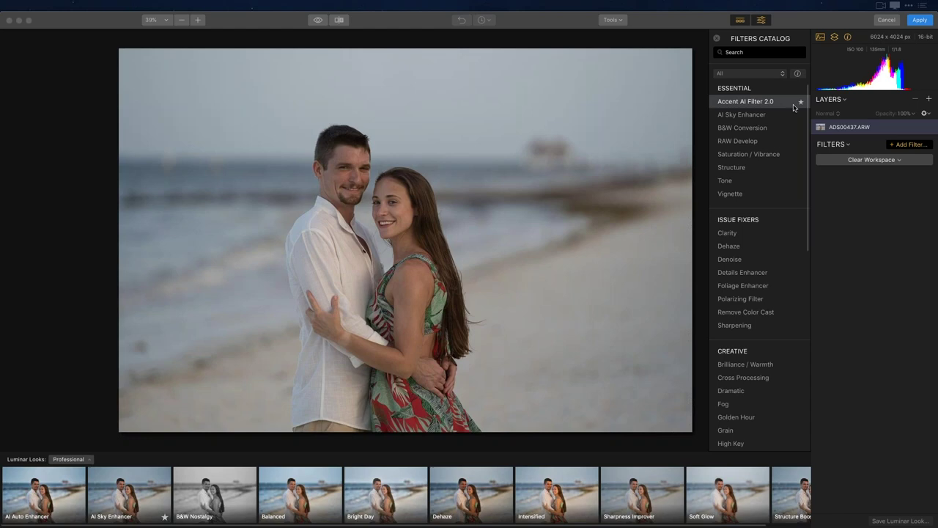
# Add the Accent AI Filter 2.0 to the beach couple photo with Boost at 100, and preview the original for comparison.
pyautogui.click(752, 105)
pyautogui.click(751, 101)
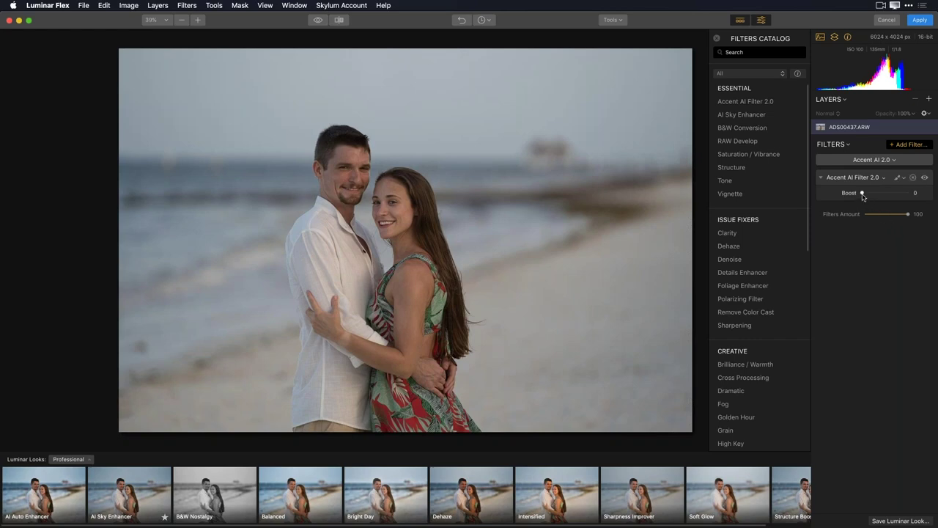
pyautogui.moveTo(864, 196); pyautogui.dragTo(936, 196)
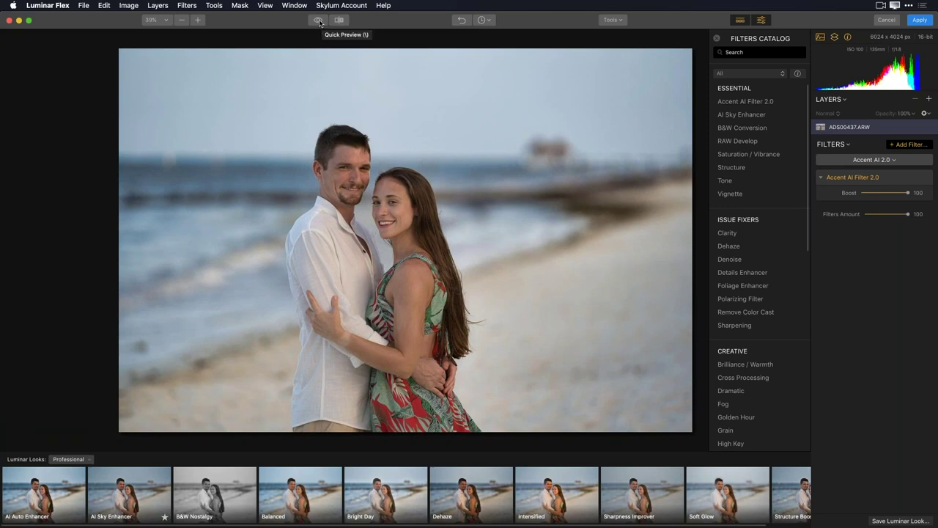
pyautogui.click(318, 20)
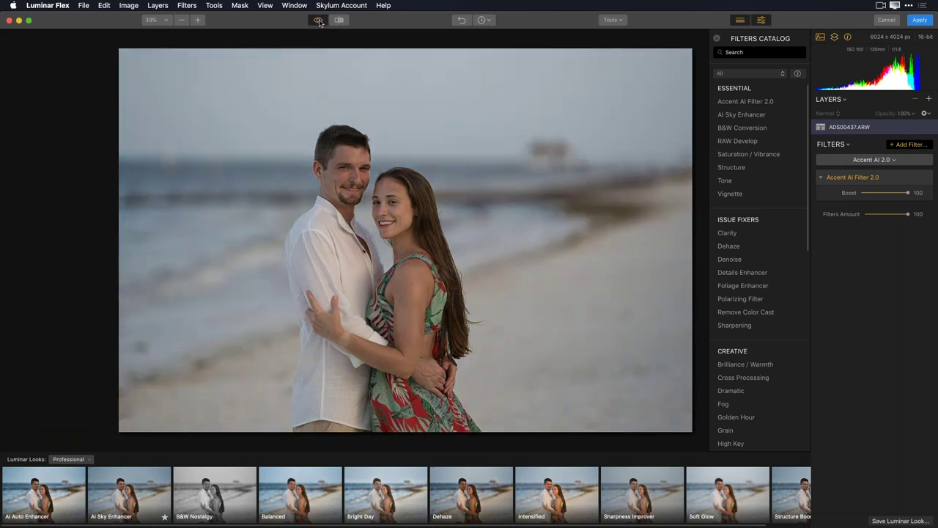
pyautogui.click(318, 20)
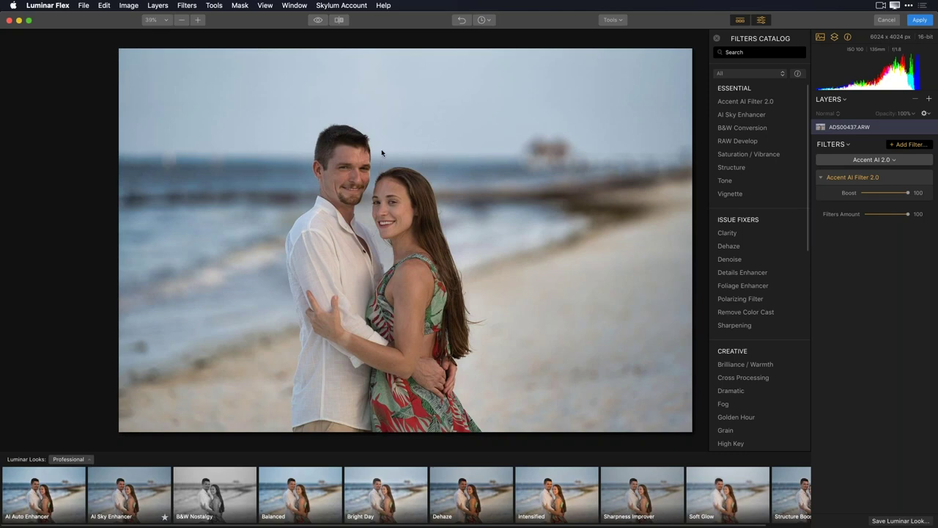
# Stack a second Accent AI Filter 2.0 with Boost at 100 and compare before and after in a split view.
pyautogui.click(762, 102)
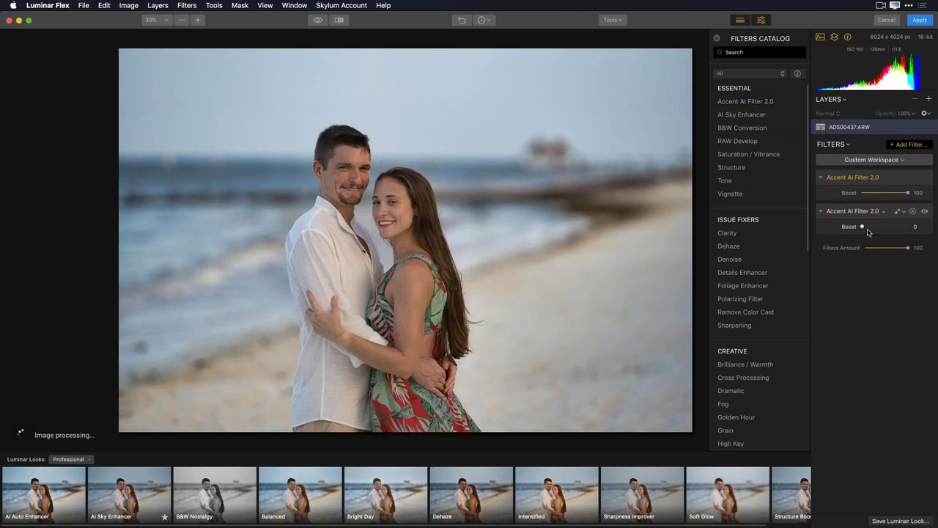
pyautogui.moveTo(862, 228); pyautogui.dragTo(917, 229)
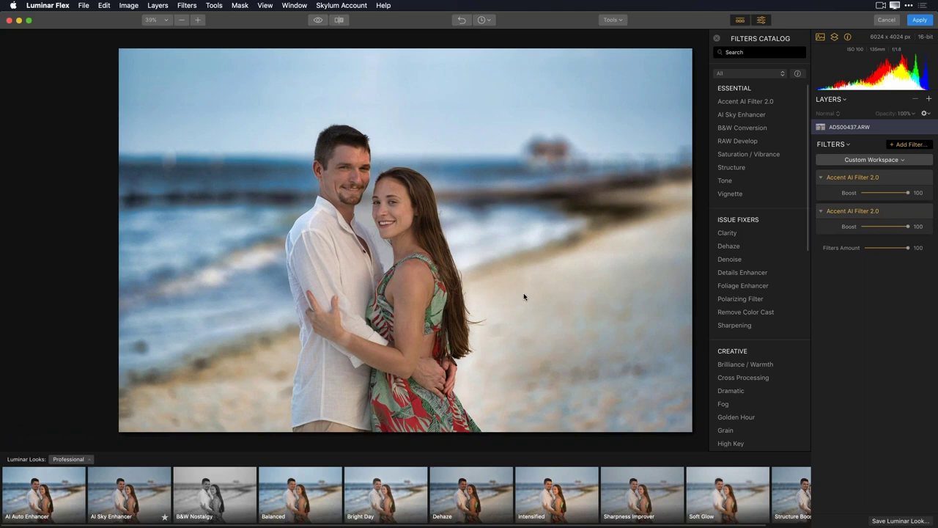
pyautogui.click(341, 20)
pyautogui.moveTo(405, 207); pyautogui.dragTo(146, 154)
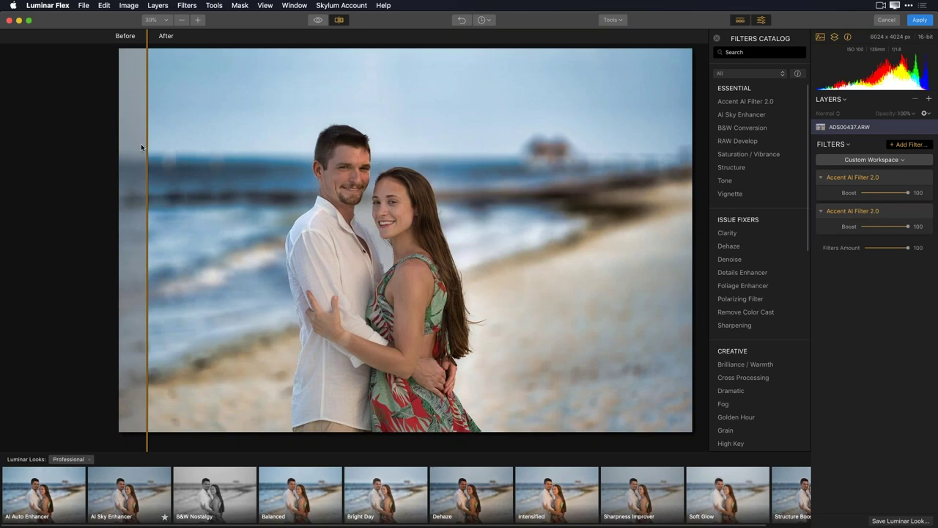
pyautogui.moveTo(146, 143); pyautogui.dragTo(557, 147)
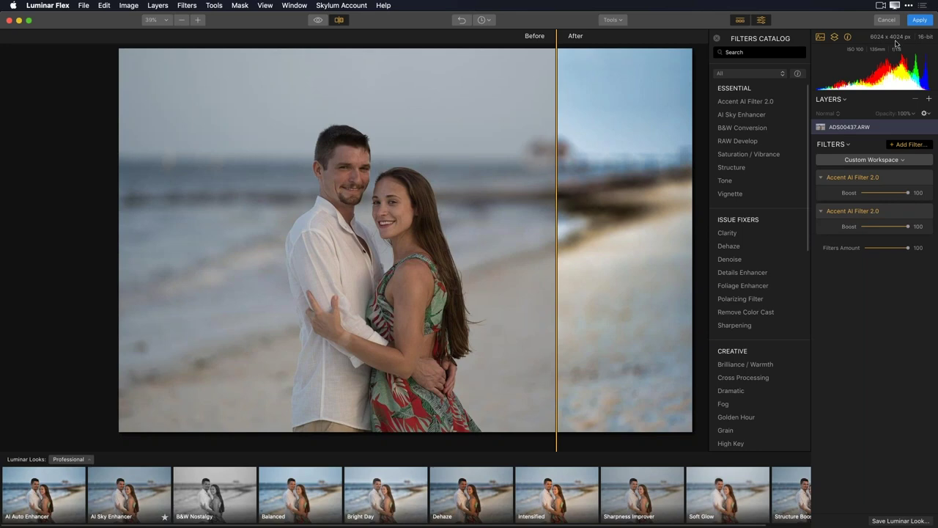
# Apply the couple photo's edits to return to Lightroom Classic, and open the pink cowboy hat portrait from the grid at full view.
pyautogui.click(926, 22)
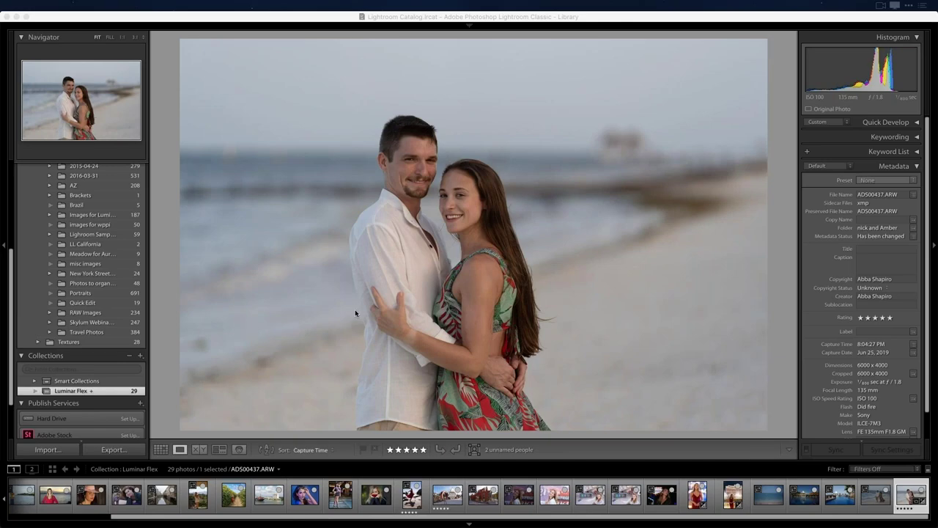
pyautogui.press('g')
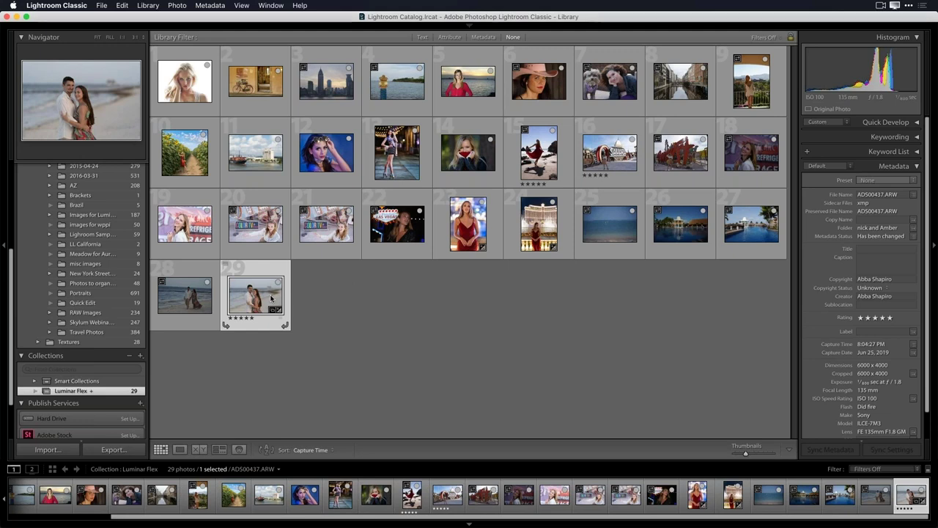
pyautogui.click(542, 93)
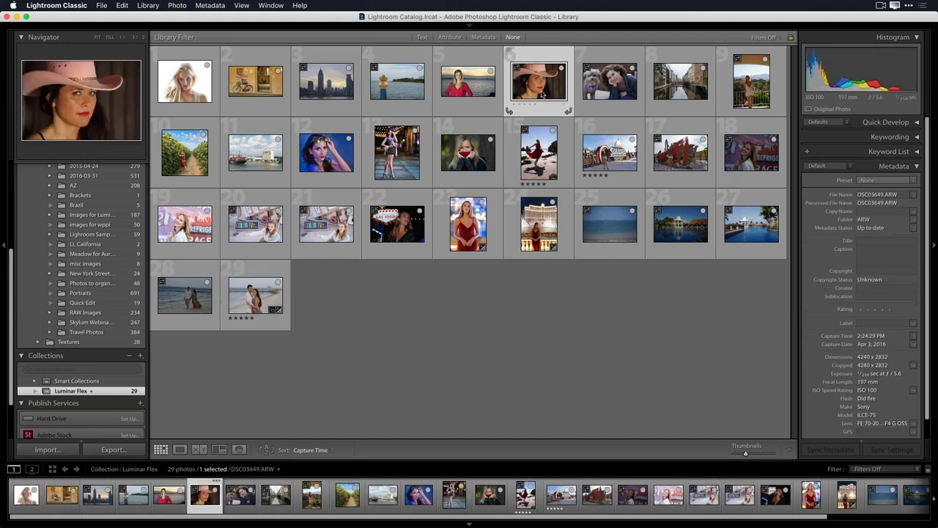
pyautogui.doubleClick(542, 93)
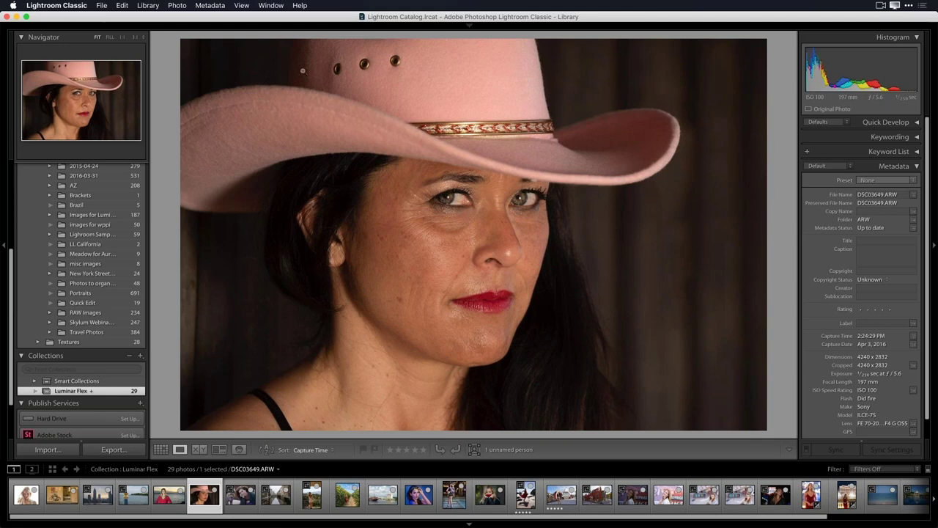
pyautogui.rightClick(294, 81)
pyautogui.moveTo(334, 179)
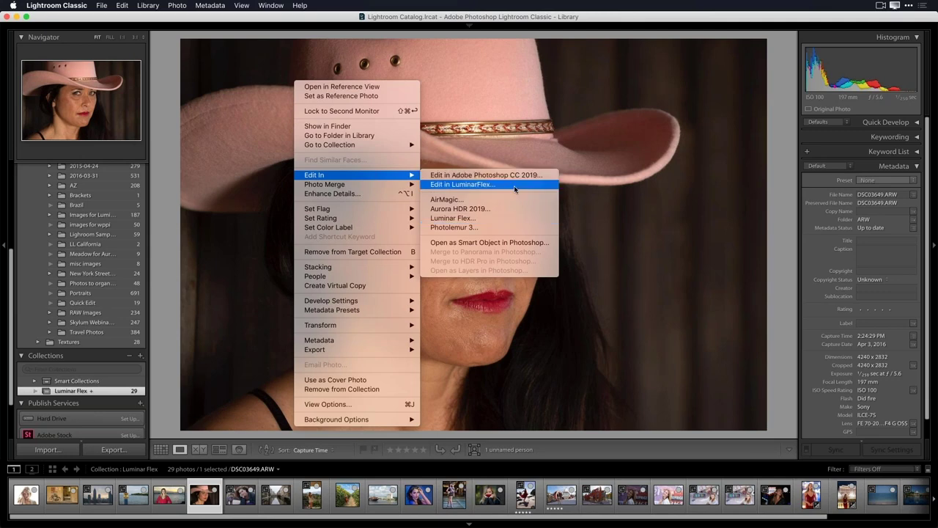
pyautogui.click(716, 259)
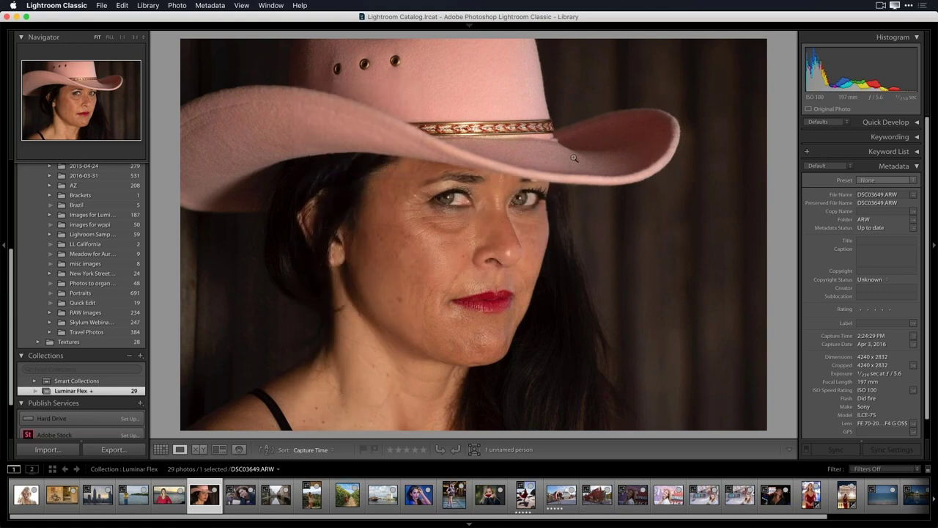
pyautogui.click(101, 5)
pyautogui.press('Escape')
pyautogui.rightClick(400, 185)
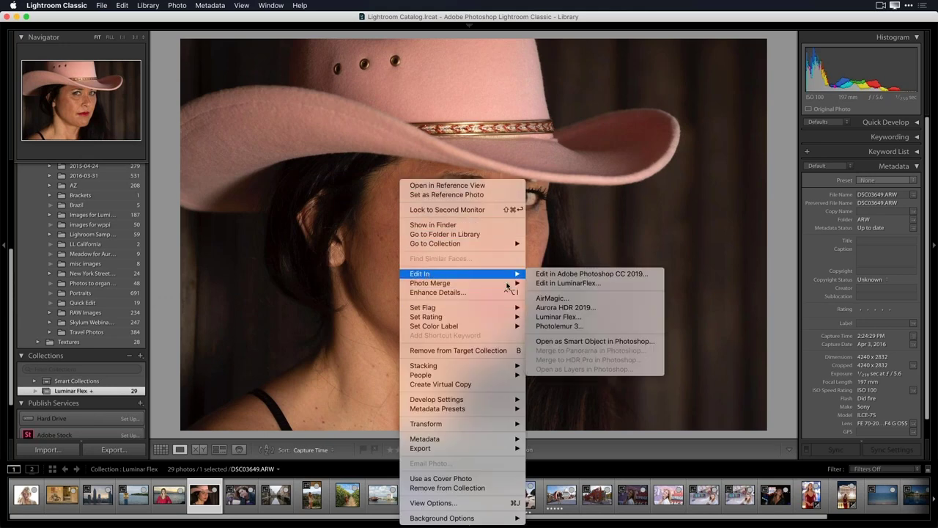
pyautogui.moveTo(519, 273)
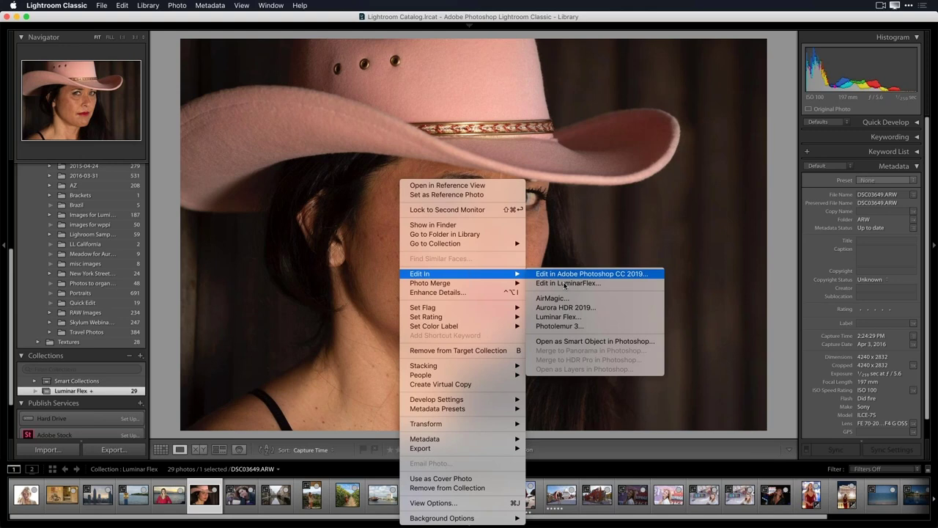
pyautogui.click(608, 286)
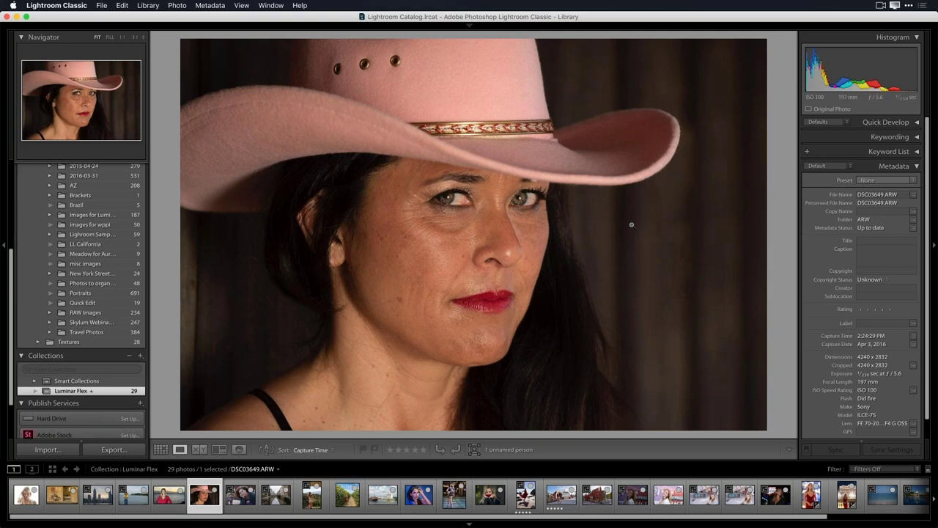
pyautogui.rightClick(336, 193)
pyautogui.moveTo(383, 272)
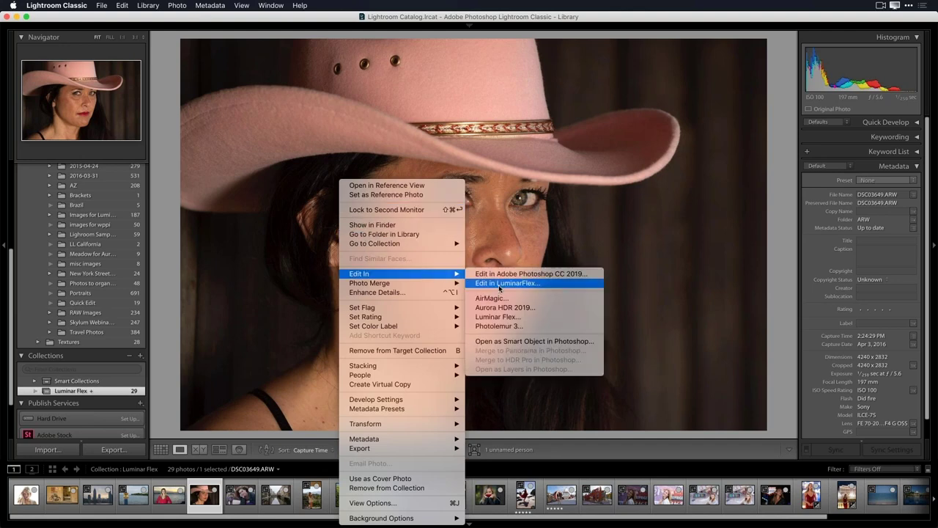
pyautogui.click(499, 284)
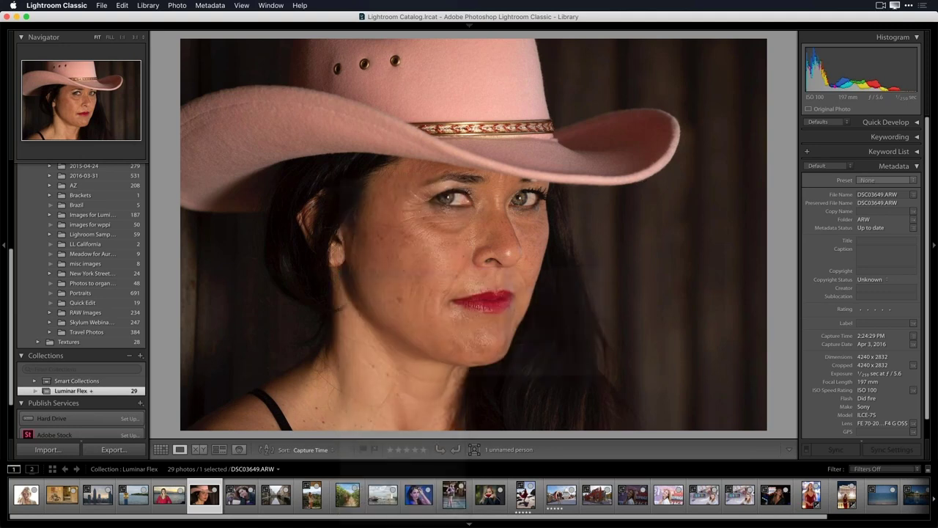
# Send the cowboy hat portrait to Luminar Flex with the Transfer to Luminar Flex plug-in extra.
pyautogui.click(102, 6)
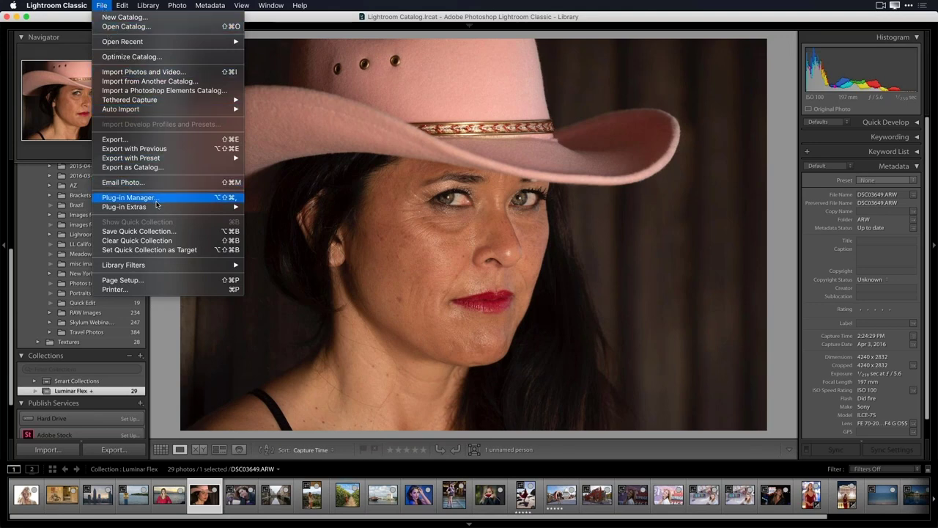
pyautogui.moveTo(155, 209)
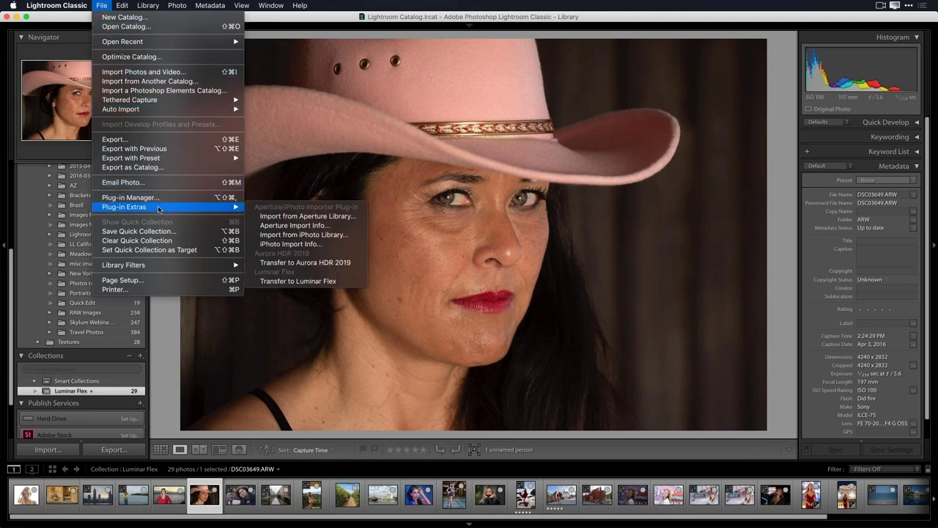
pyautogui.click(352, 282)
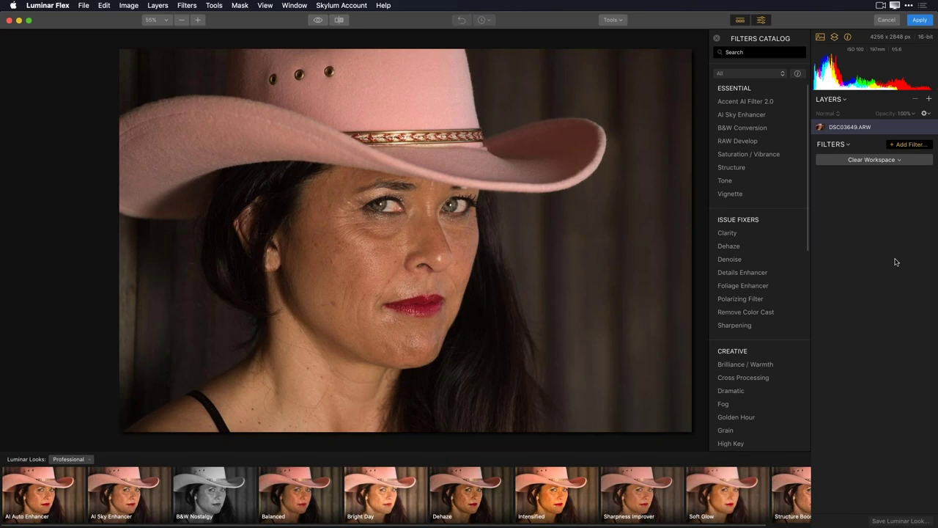
# Add the Accent AI Filter 2.0 to the cowboy hat portrait with Boost at 100, and preview the unedited version.
pyautogui.click(765, 101)
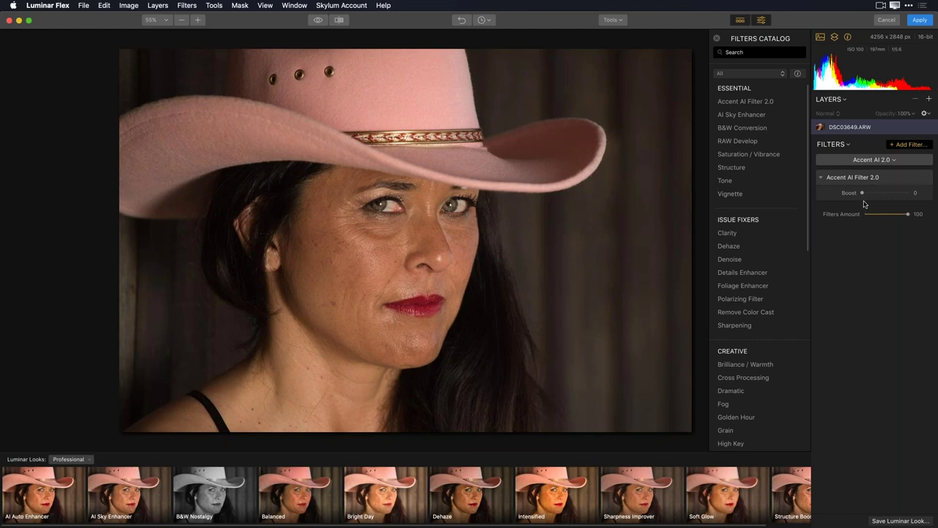
pyautogui.moveTo(864, 197); pyautogui.dragTo(911, 190)
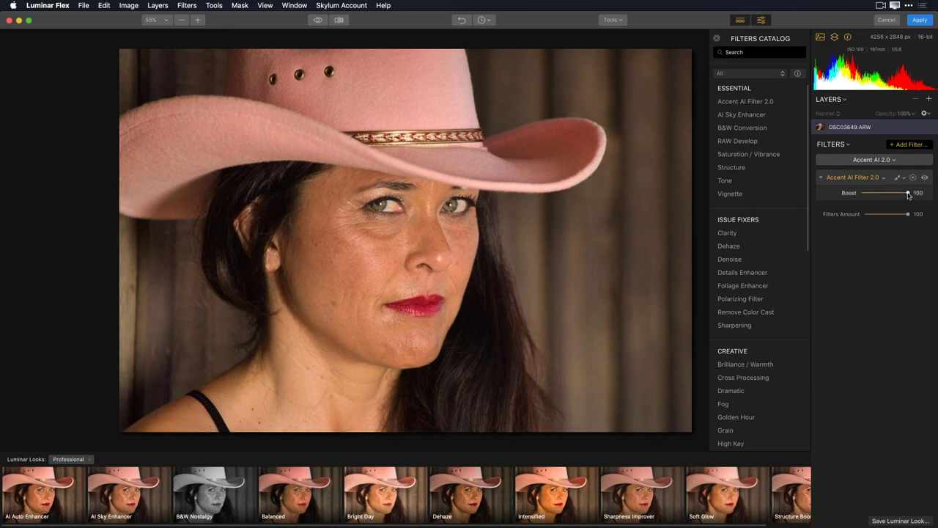
pyautogui.moveTo(908, 195)
pyautogui.mouseDown()
pyautogui.moveTo(893, 195)
pyautogui.moveTo(911, 194)
pyautogui.mouseUp()
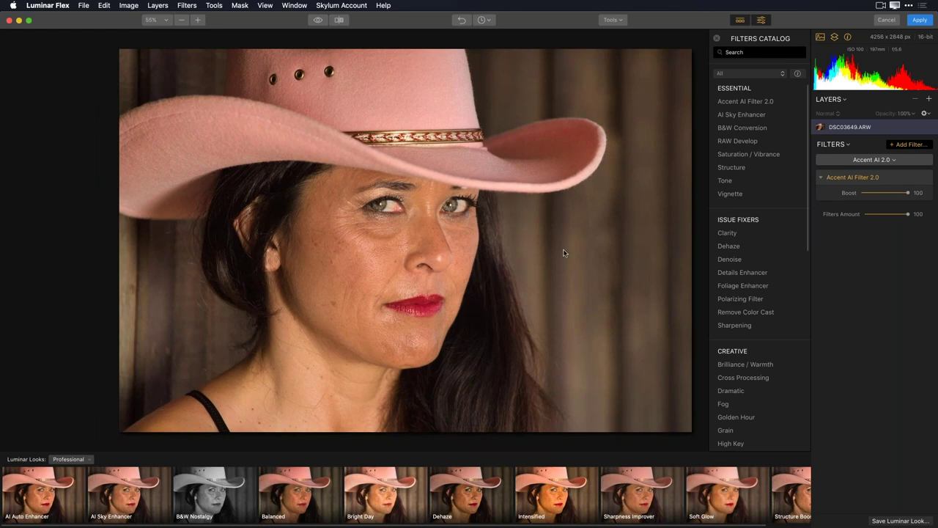
pyautogui.click(318, 21)
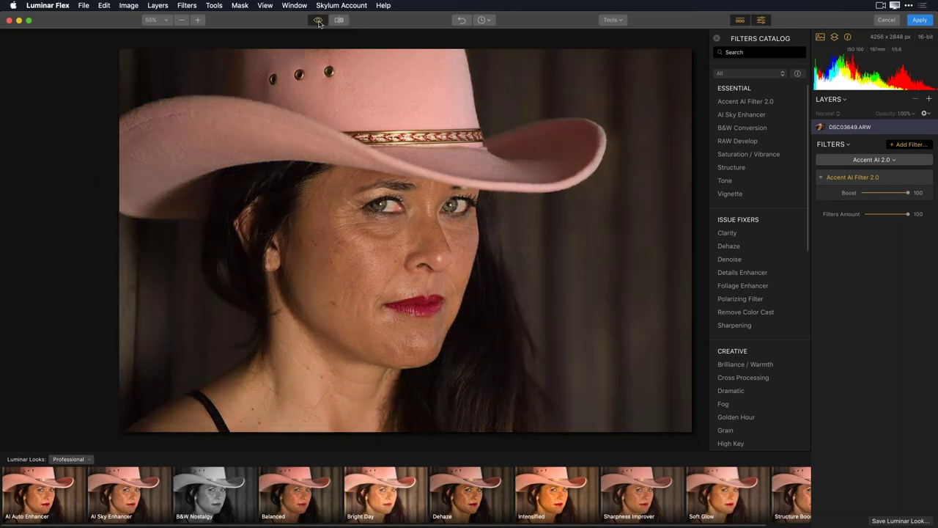
pyautogui.click(318, 21)
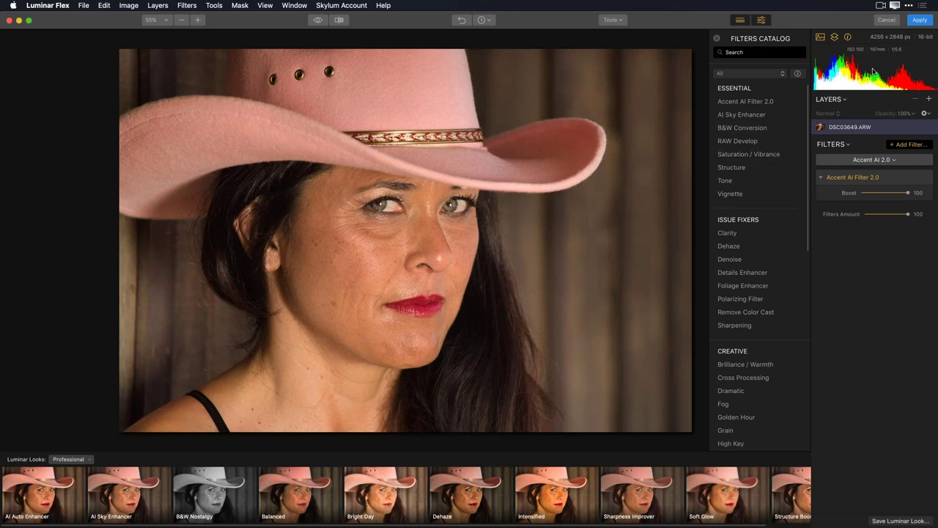
# Apply the portrait's edits and compare the original ARW with the edited TIFF at full view in Lightroom Classic.
pyautogui.click(920, 21)
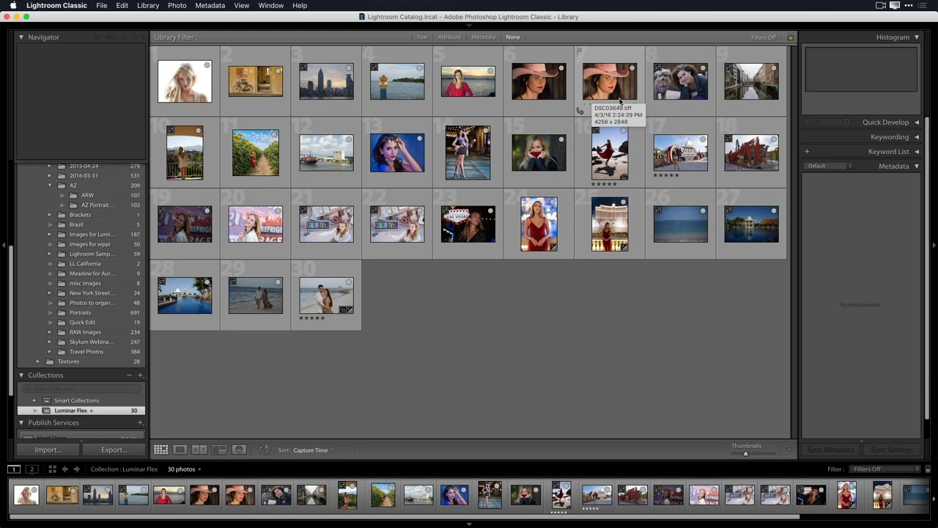
pyautogui.doubleClick(551, 86)
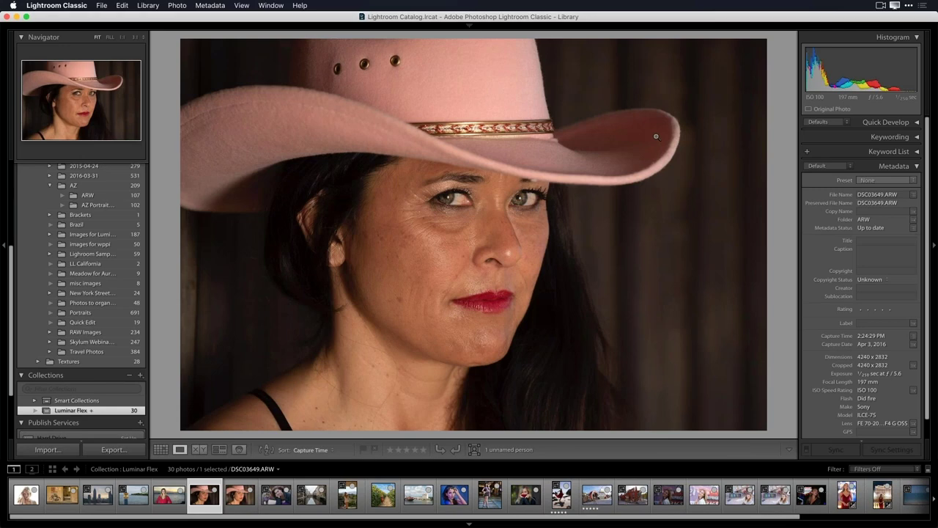
pyautogui.press('Right')
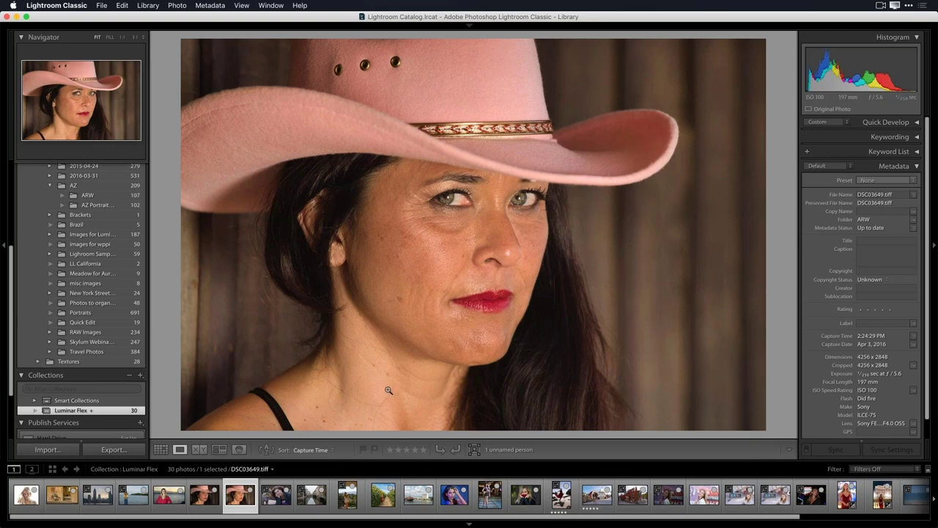
pyautogui.press('g')
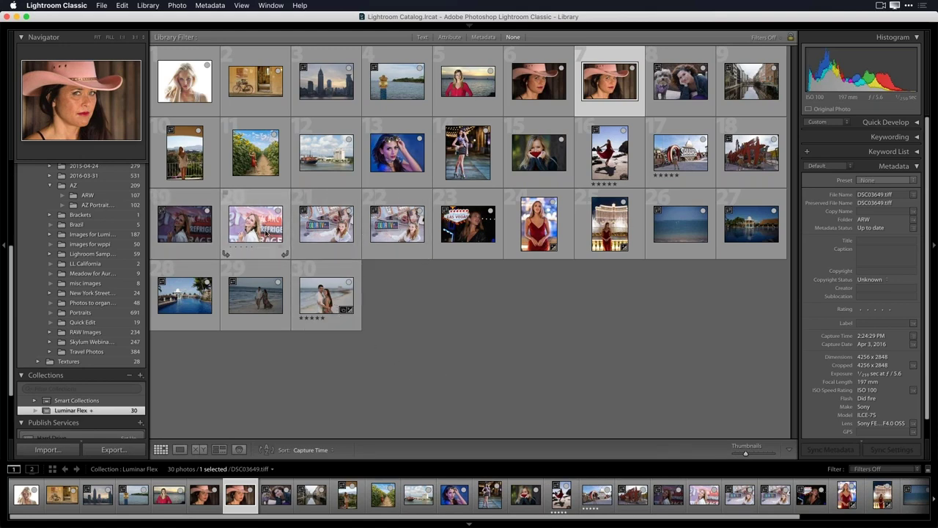
# Open the Color TV sign photo in Lightroom's Develop module and send it to Luminar Flex for editing.
pyautogui.click(336, 235)
pyautogui.press('d')
pyautogui.rightClick(368, 140)
pyautogui.moveTo(385, 222)
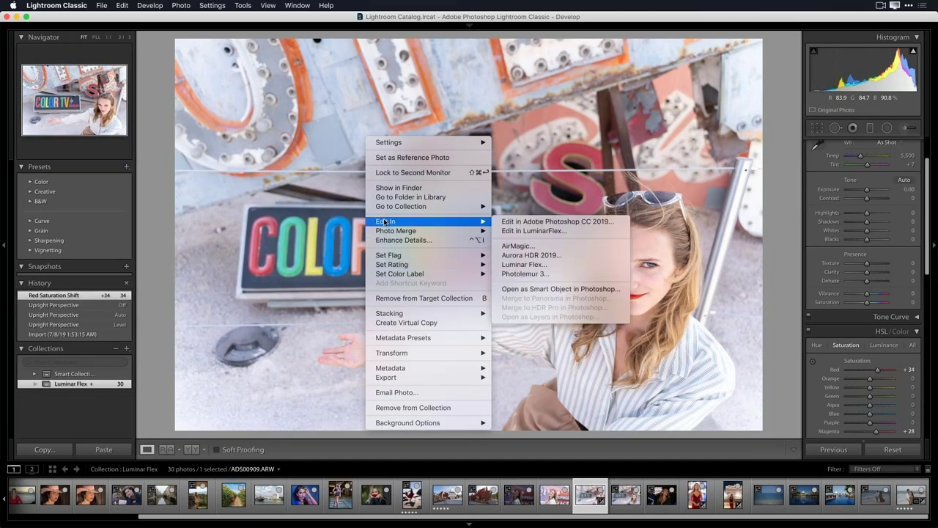
pyautogui.click(545, 230)
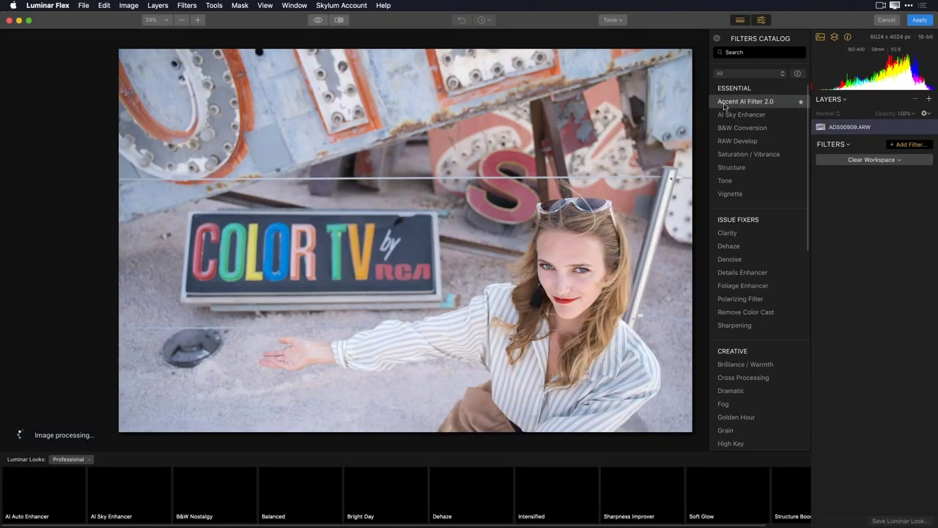
# Add the Accent AI Filter 2.0 to the Color TV sign photo with Boost at 100, and compare before and after.
pyautogui.click(769, 101)
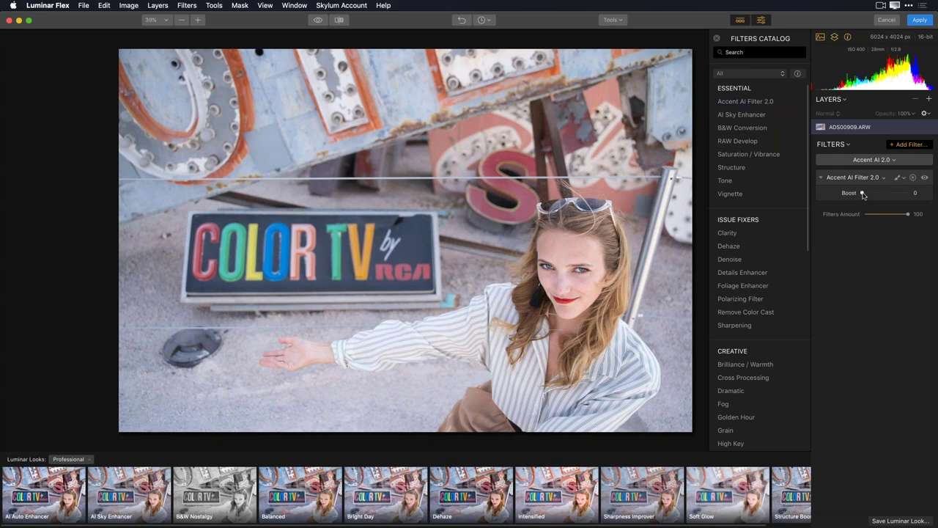
pyautogui.moveTo(872, 194); pyautogui.dragTo(937, 190)
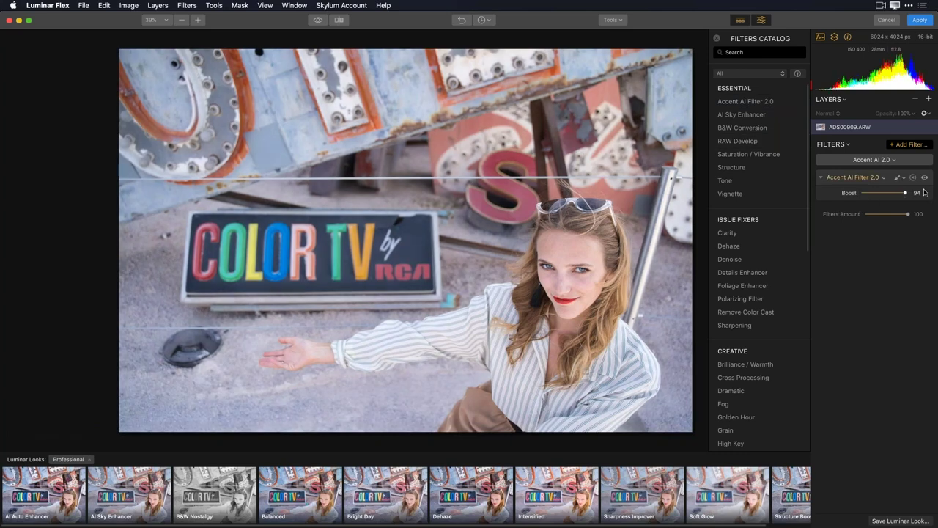
pyautogui.click(339, 20)
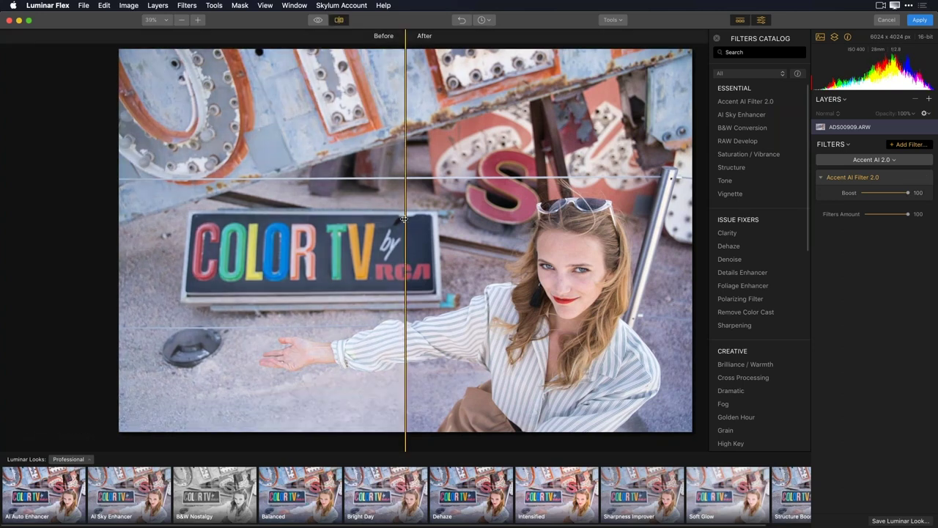
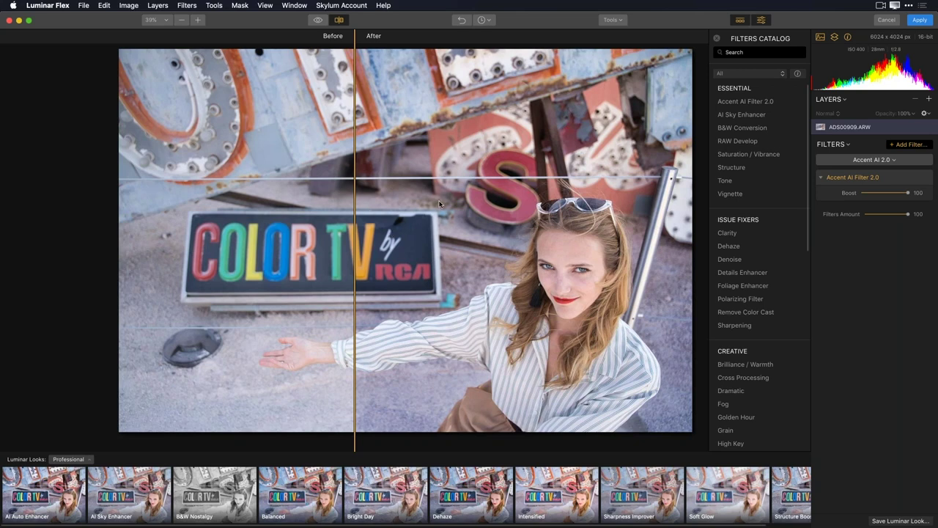
# Apply the Color TV sign photo's edits and return to the Library grid in Lightroom Classic.
pyautogui.click(921, 21)
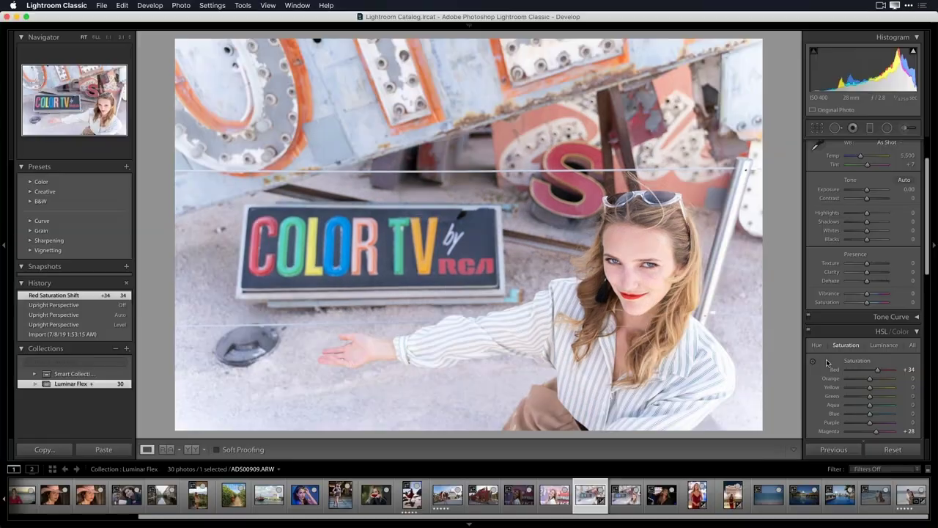
pyautogui.press('g')
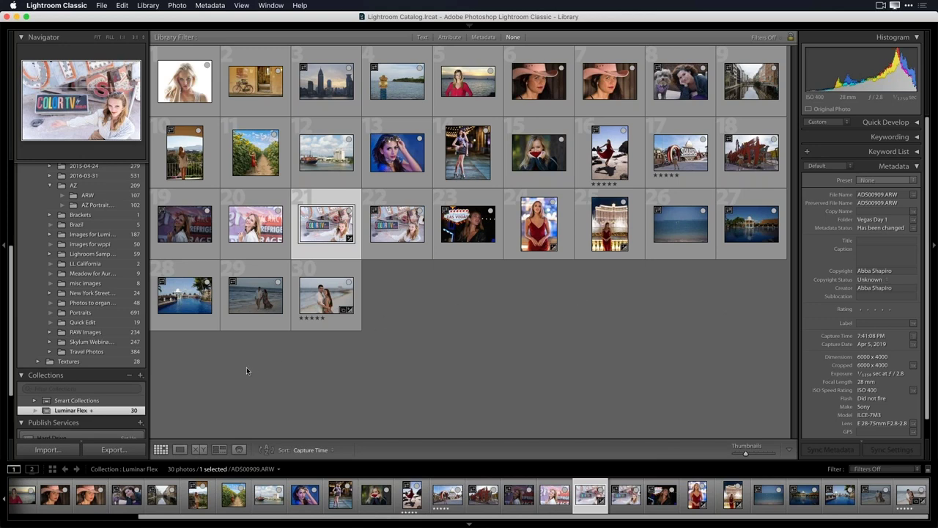
pyautogui.rightClick(252, 305)
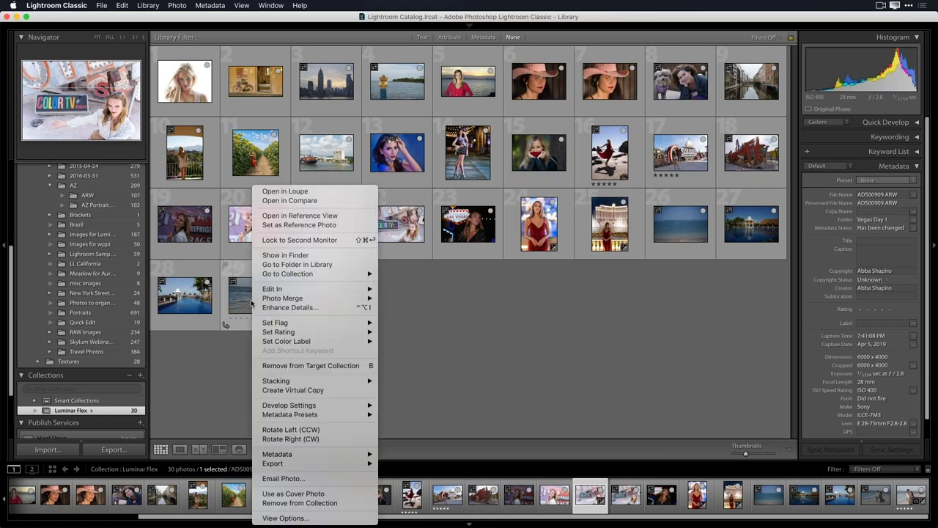
pyautogui.moveTo(266, 299)
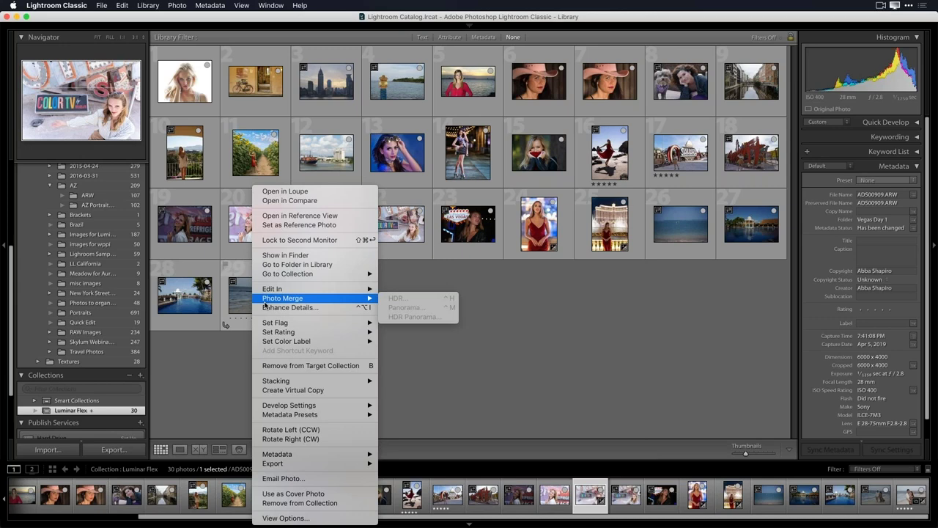
pyautogui.click(538, 329)
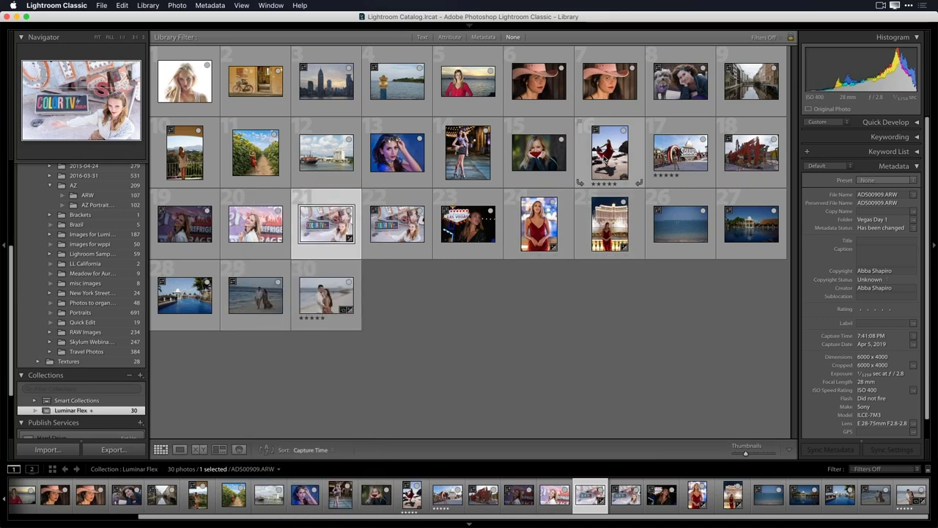
# Open the red dress beach photo in Loupe view and send it to Luminar Flex with the Transfer to Luminar Flex plug-in extra.
pyautogui.click(605, 157)
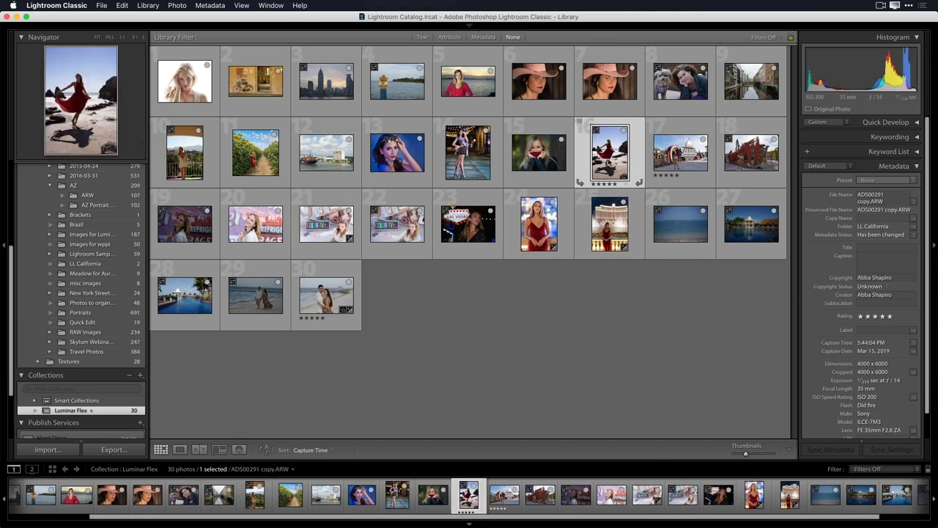
pyautogui.rightClick(608, 162)
pyautogui.click(606, 156)
pyautogui.doubleClick(606, 156)
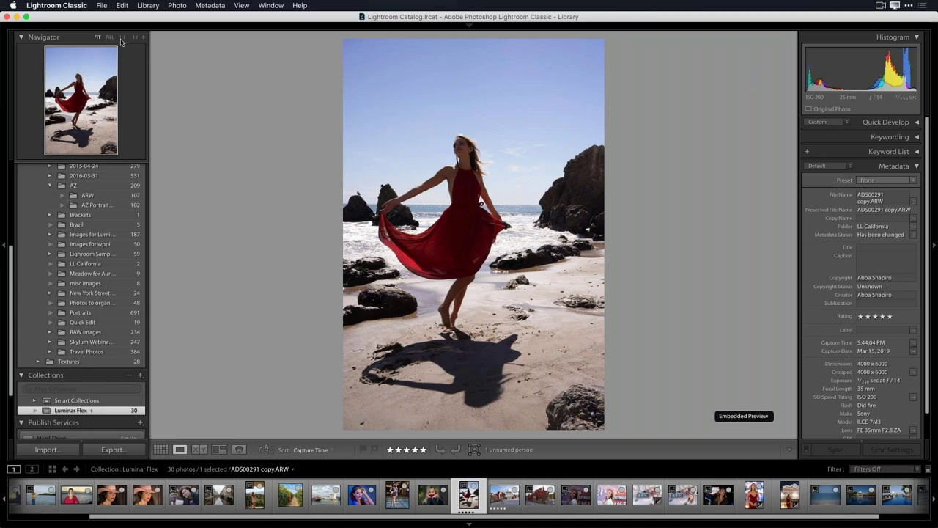
pyautogui.moveTo(108, 22)
pyautogui.click(101, 5)
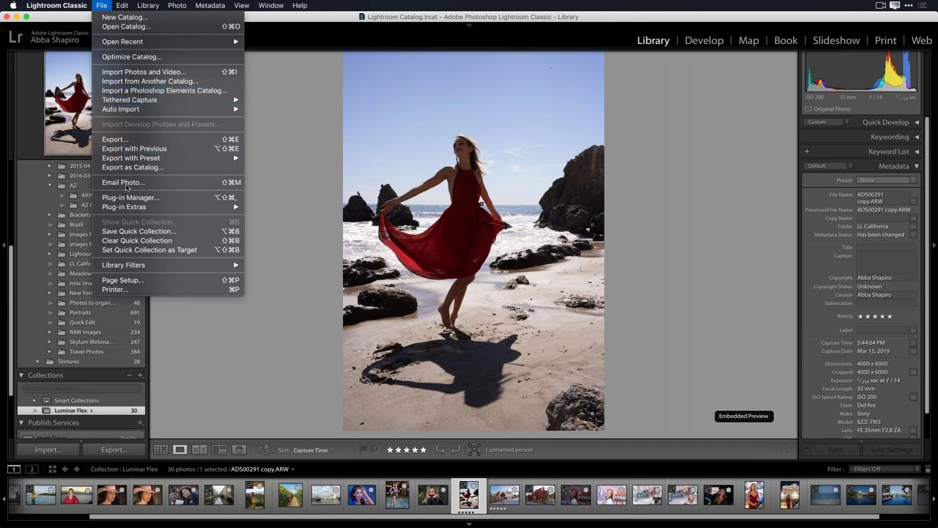
pyautogui.moveTo(127, 208)
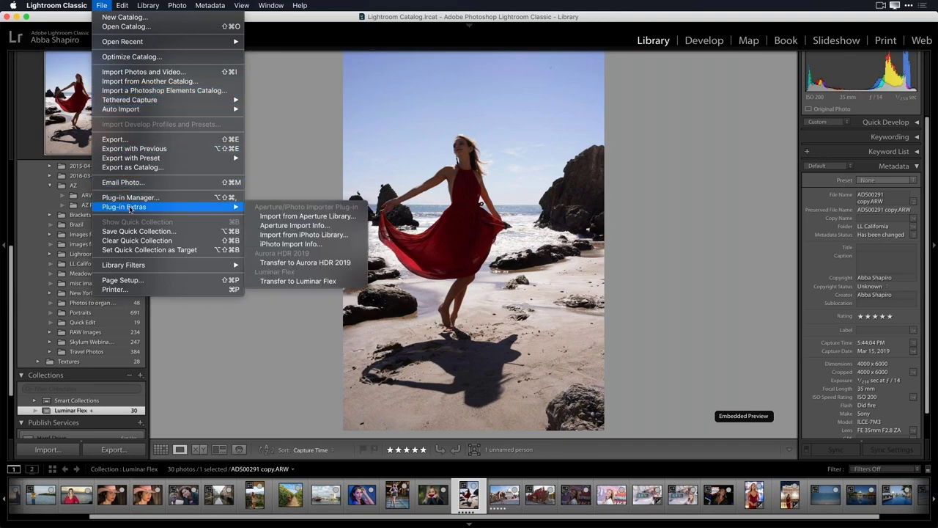
pyautogui.click(311, 282)
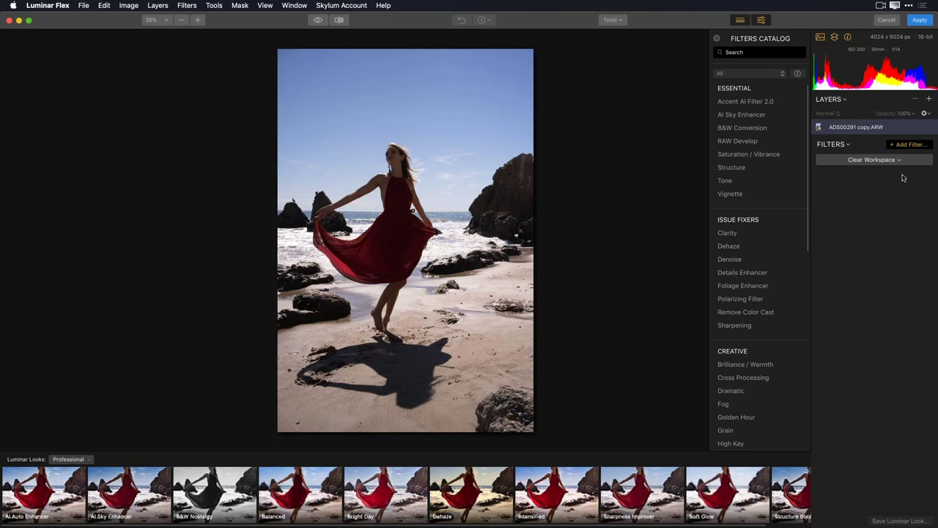
# Load the Image Aware workspace and set Accent AI Boost to 100, AI Sky Enhancer Amount to 35 and Golden Hour Amount to 14.
pyautogui.click(900, 161)
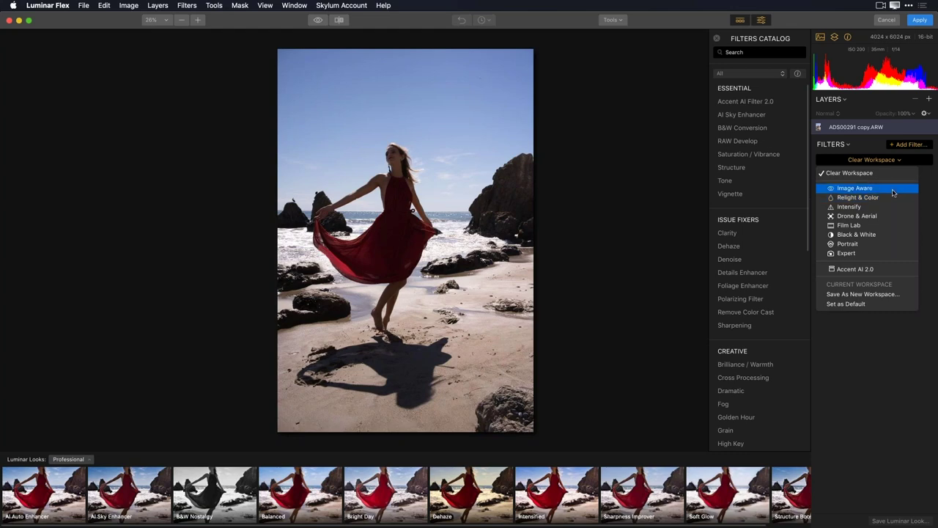
pyautogui.click(893, 192)
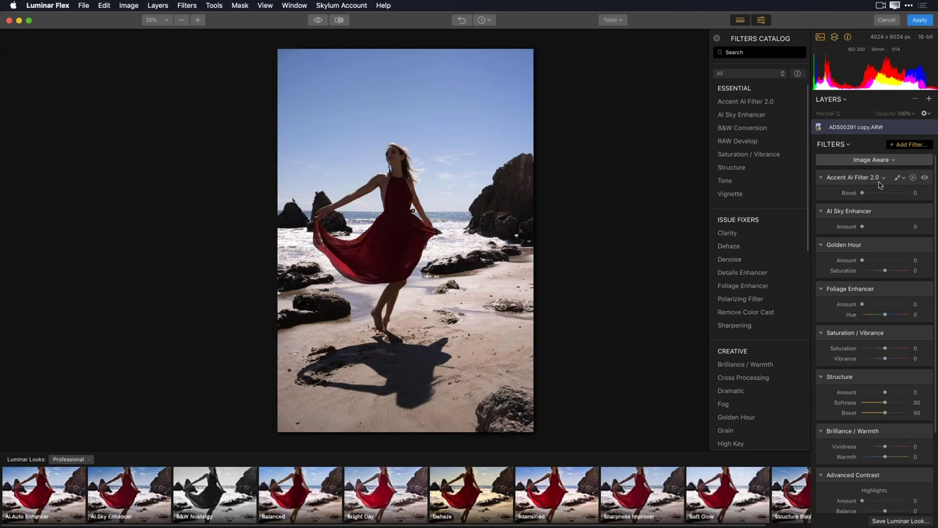
pyautogui.moveTo(863, 193); pyautogui.dragTo(917, 195)
pyautogui.moveTo(863, 226); pyautogui.dragTo(878, 226)
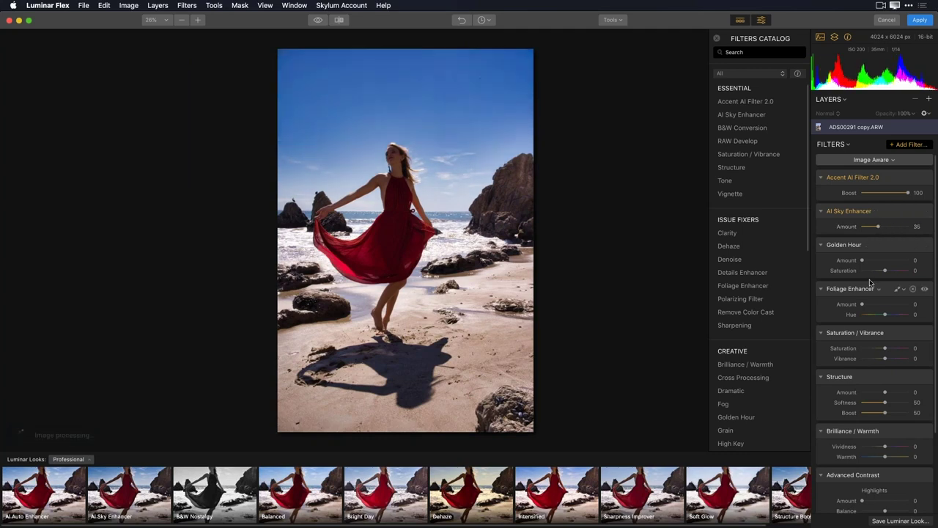
pyautogui.moveTo(862, 260); pyautogui.dragTo(867, 260)
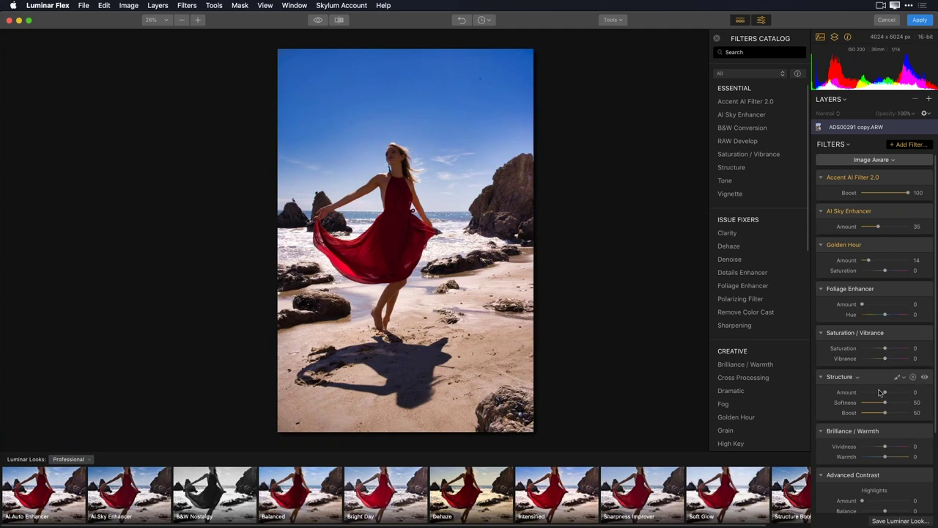
# Set the Structure Amount to 42 and the Advanced Contrast Highlights Amount to 9.
pyautogui.scroll(-1, 882, 388)
pyautogui.moveTo(885, 360); pyautogui.dragTo(894, 361)
pyautogui.scroll(-2, 883, 425)
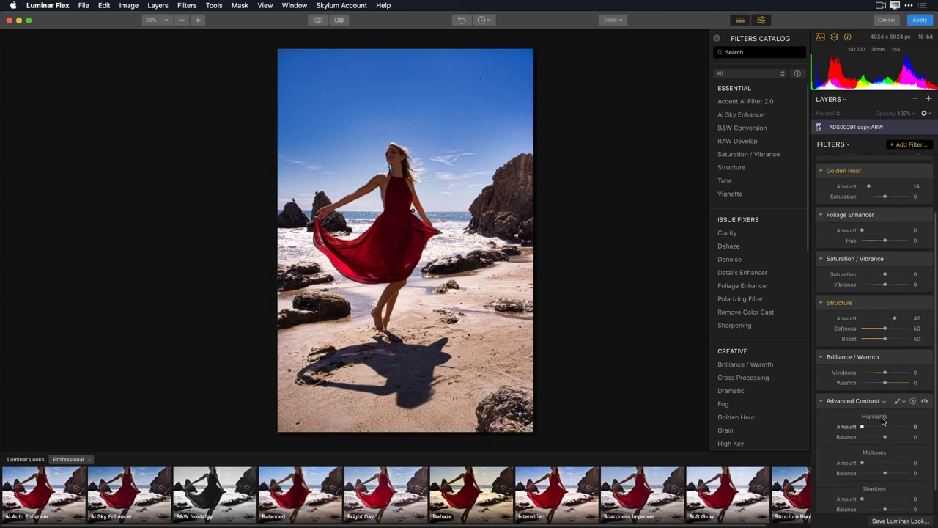
pyautogui.moveTo(862, 398); pyautogui.dragTo(866, 398)
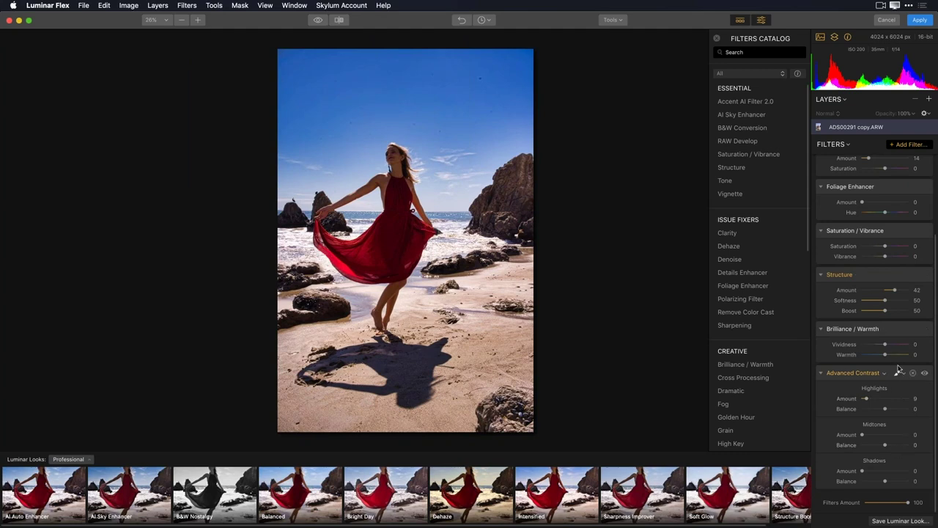
# Add a RAW Develop filter and set Exposure to 0.97, Highlights to -30 and Shadows to 64.
pyautogui.scroll(2, 892, 416)
pyautogui.scroll(5, 892, 416)
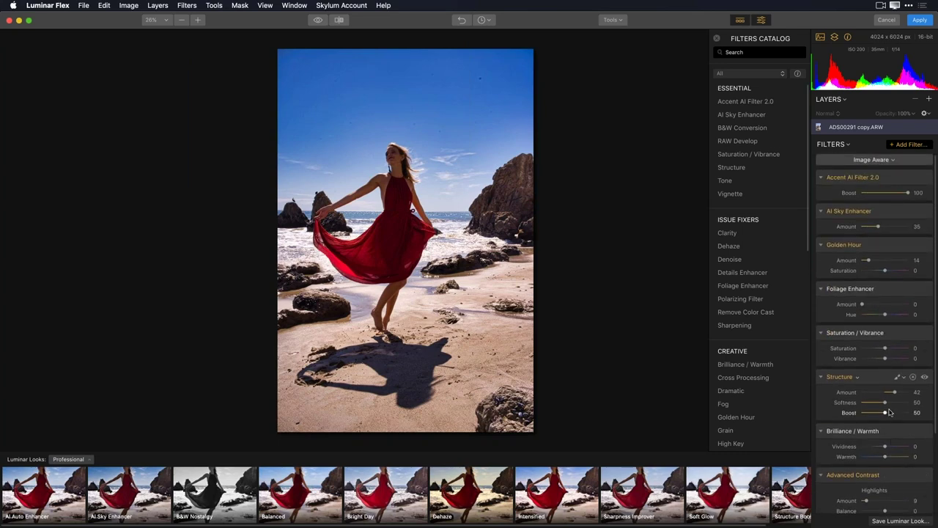
pyautogui.click(762, 143)
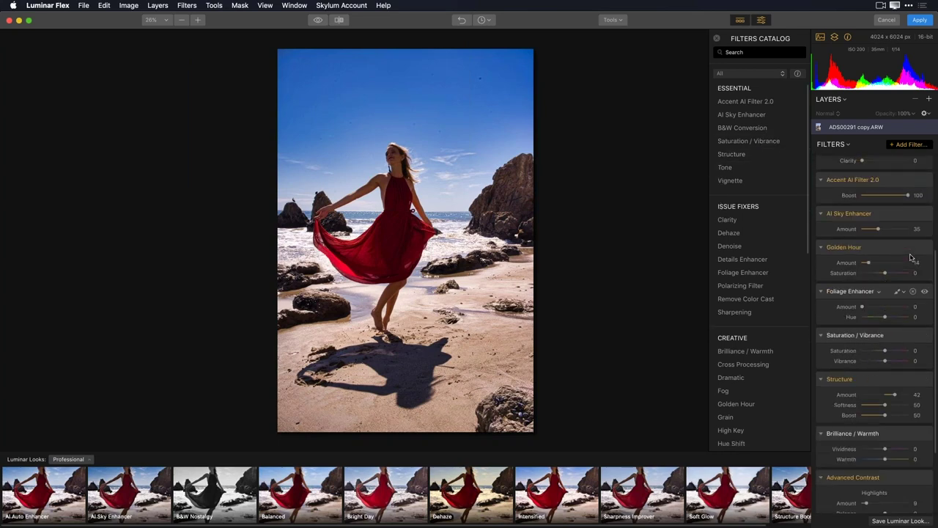
pyautogui.scroll(5, 911, 257)
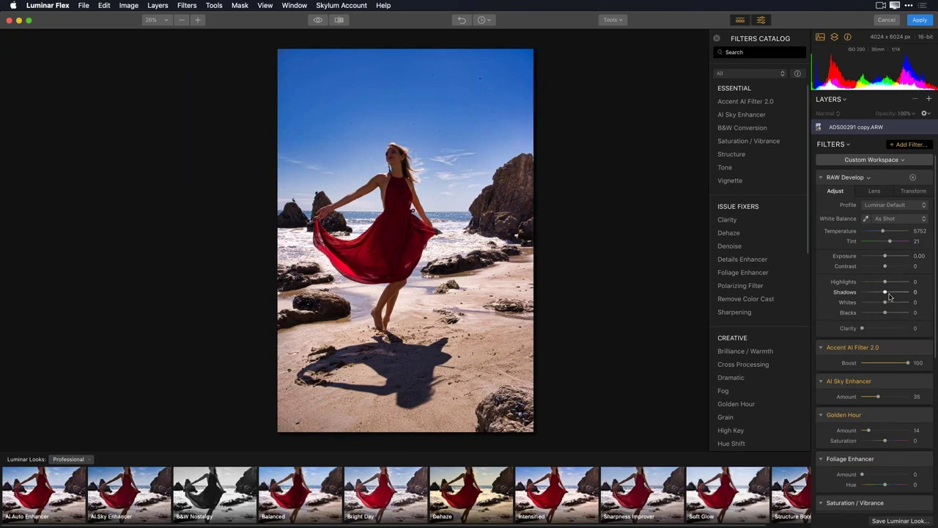
pyautogui.moveTo(887, 292); pyautogui.dragTo(892, 256)
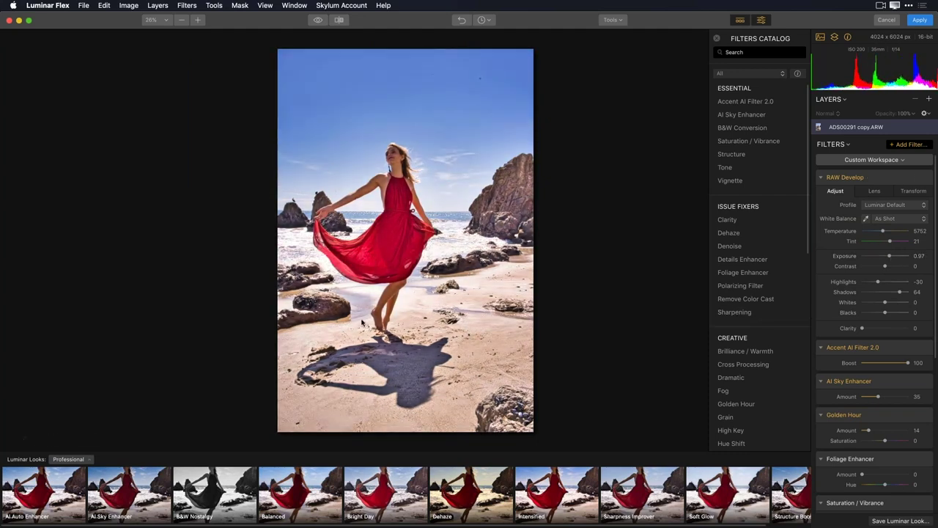
# Reduce the Accent AI Boost to 71 and remove the Foliage Enhancer filter from the workspace.
pyautogui.moveTo(907, 363); pyautogui.dragTo(894, 363)
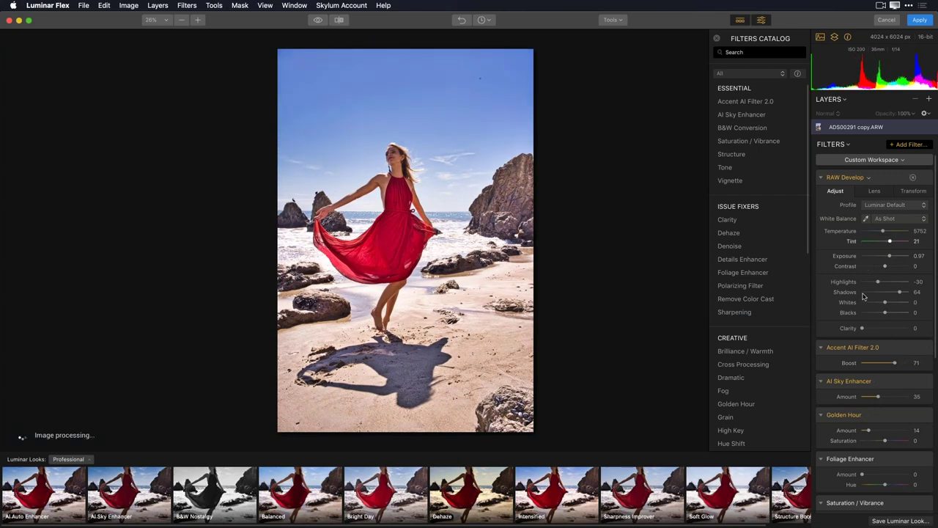
pyautogui.scroll(-5, 866, 469)
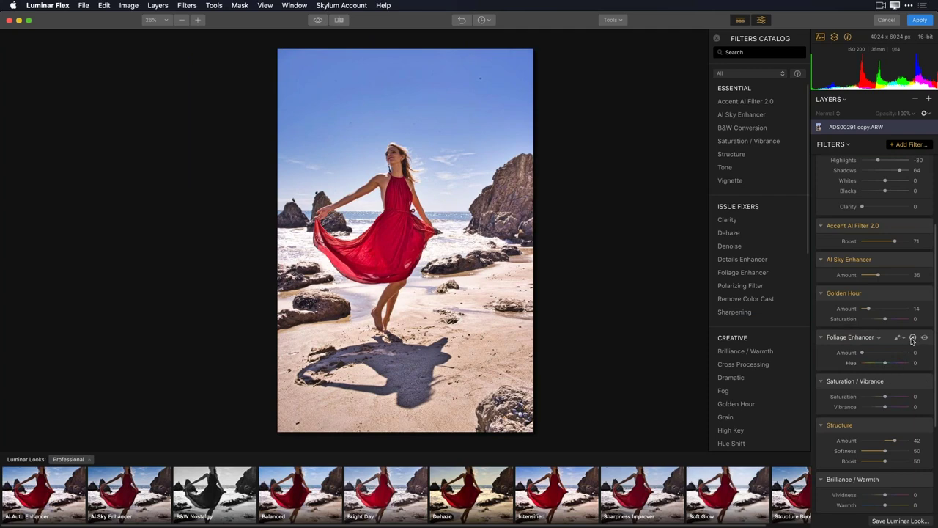
pyautogui.click(913, 338)
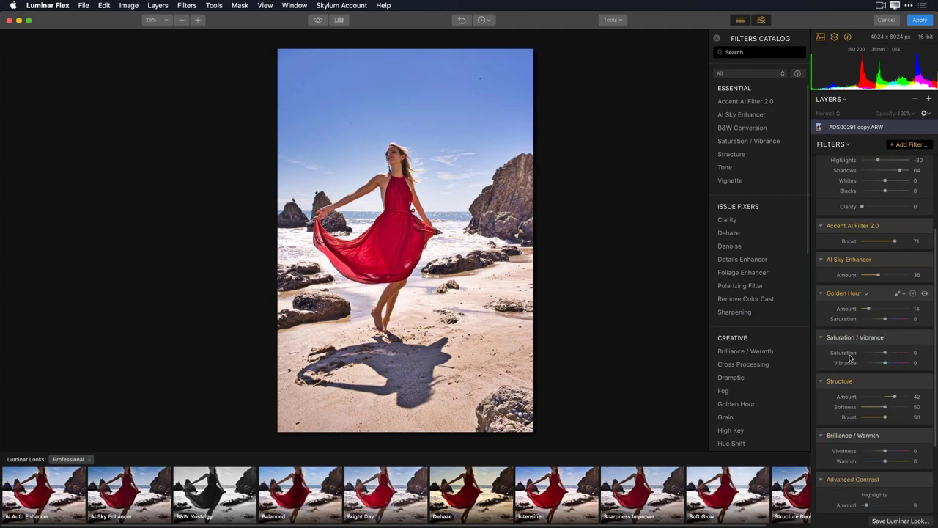
# Add the Vignette and Tone filters to the beach photo, and set Smart Tone to 14.
pyautogui.scroll(-3, 845, 349)
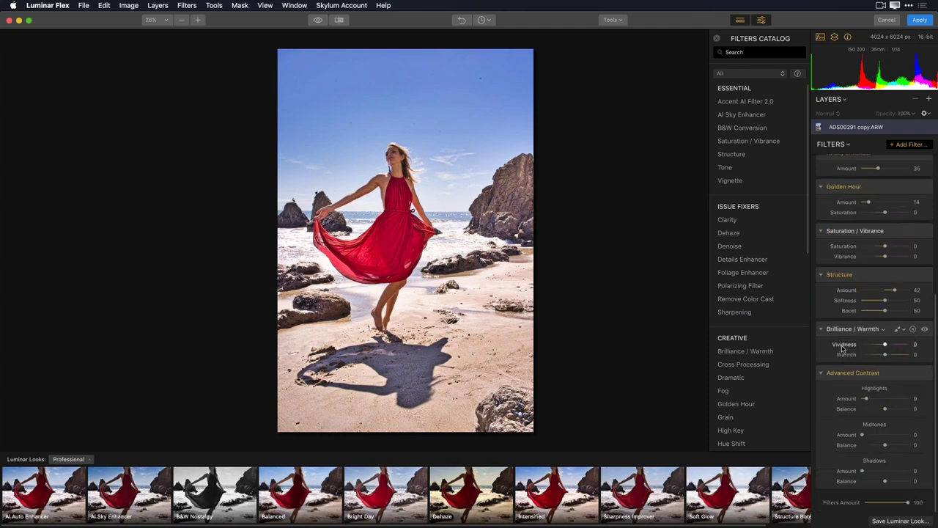
pyautogui.click(733, 181)
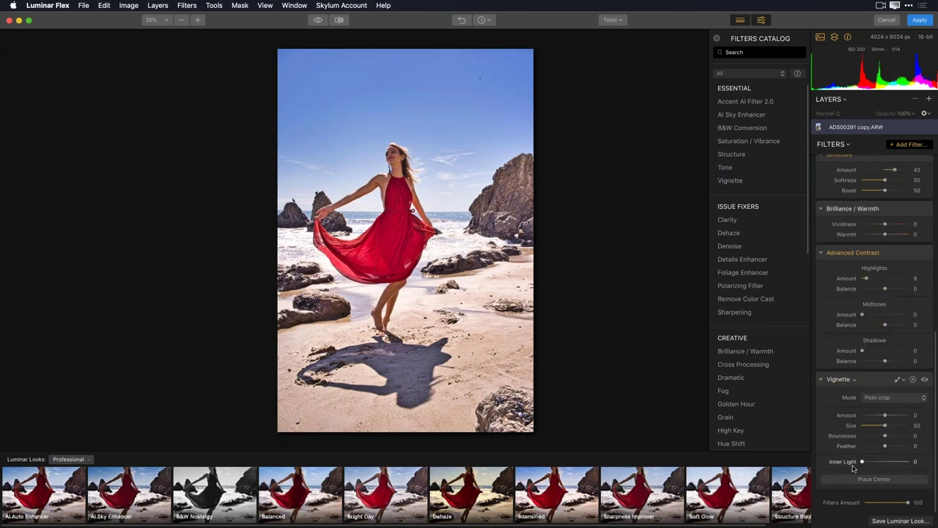
pyautogui.scroll(1, 865, 411)
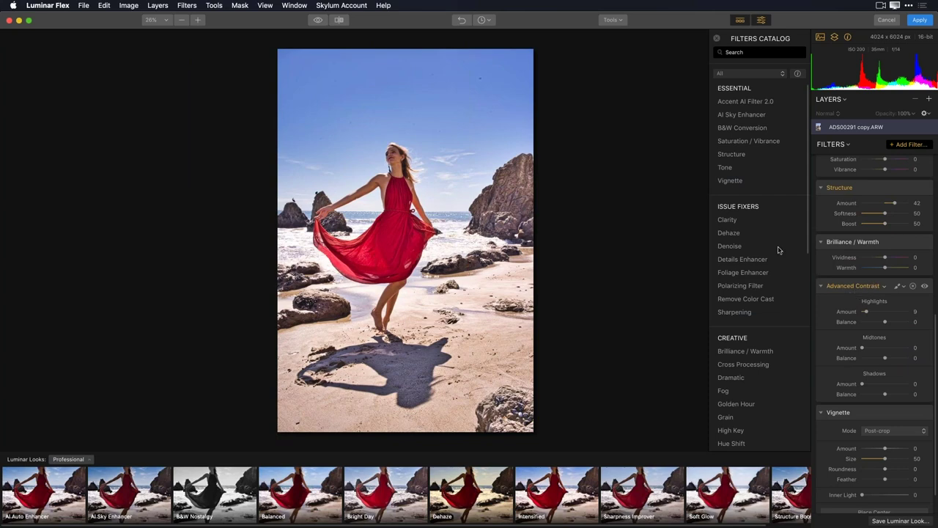
pyautogui.click(762, 169)
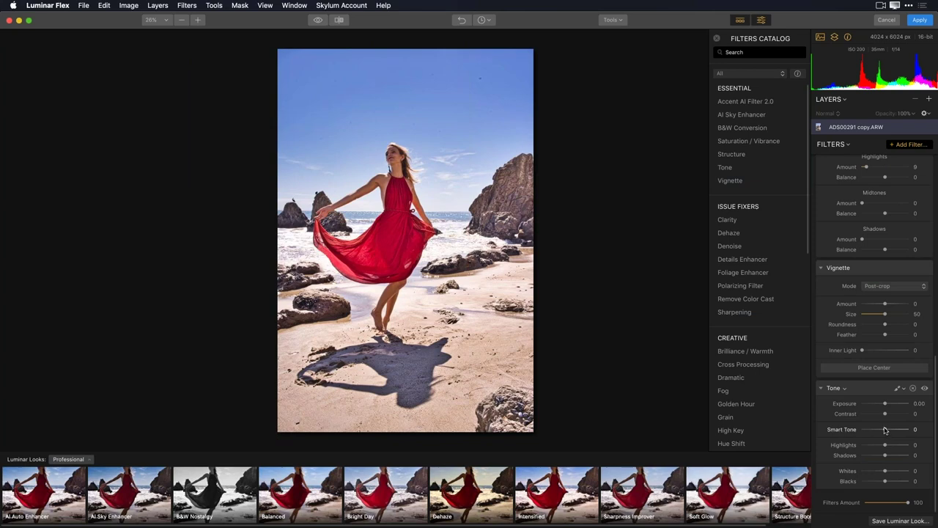
pyautogui.moveTo(887, 431)
pyautogui.mouseDown()
pyautogui.moveTo(901, 430)
pyautogui.moveTo(867, 430)
pyautogui.moveTo(887, 430)
pyautogui.mouseUp()
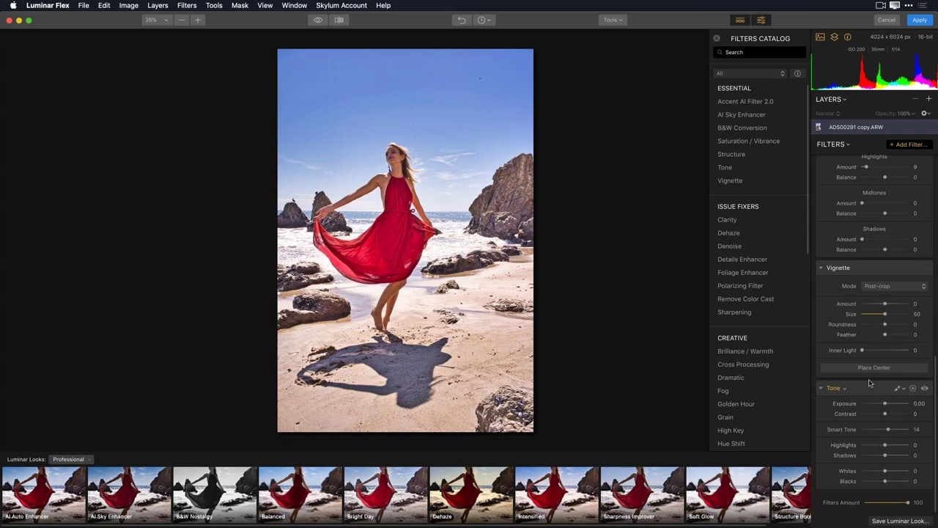
# Collapse all the filters and move the Tone filter between AI Sky Enhancer and Golden Hour.
pyautogui.click(846, 146)
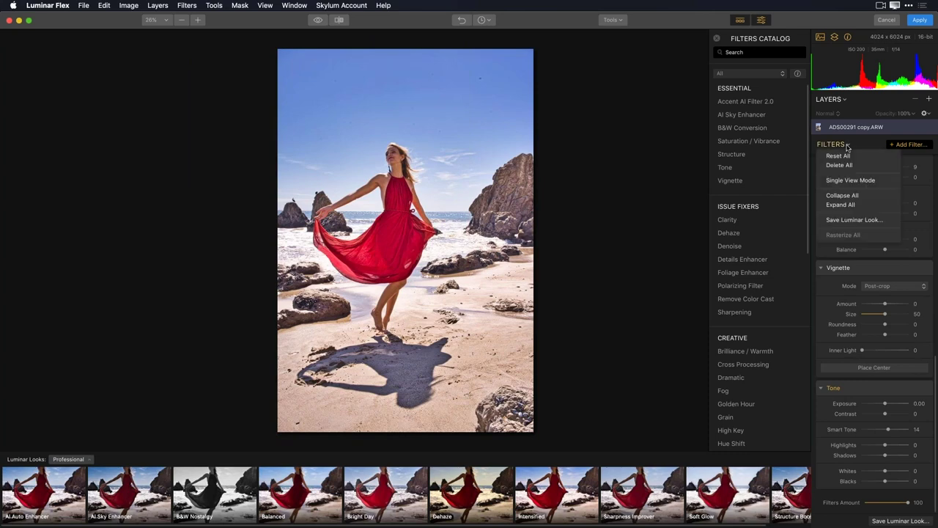
pyautogui.click(843, 196)
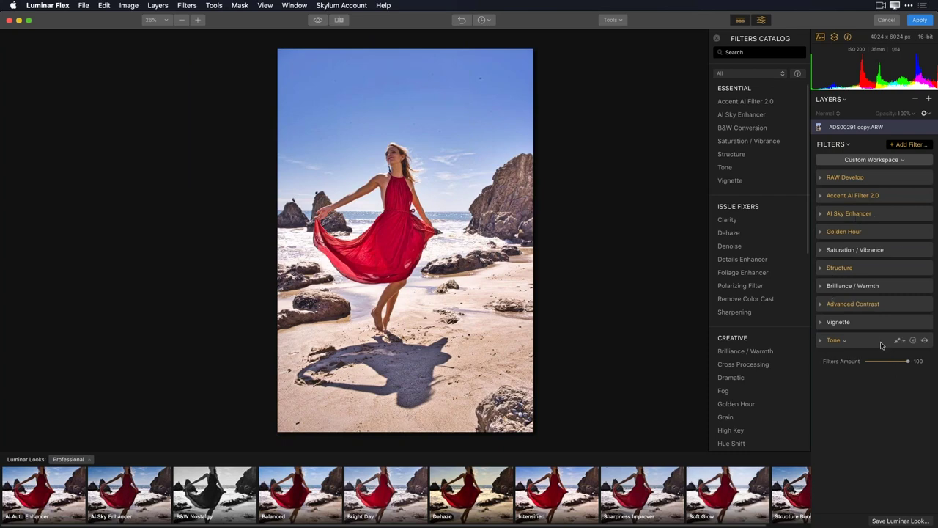
pyautogui.moveTo(877, 336); pyautogui.dragTo(871, 222)
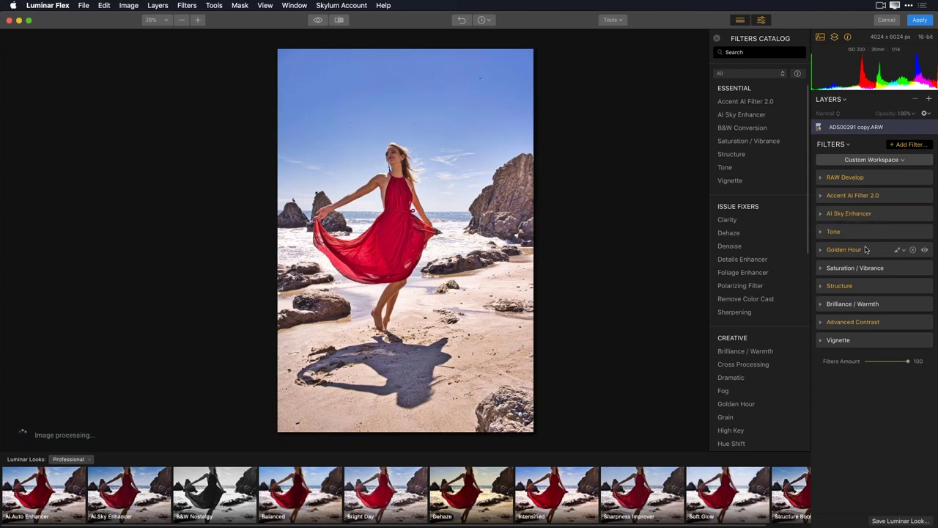
# Move the Golden Hour filter between Advanced Contrast and Vignette, and save the filter set as a new workspace named Abba Standard.
pyautogui.click(880, 250)
pyautogui.moveTo(882, 272); pyautogui.dragTo(877, 329)
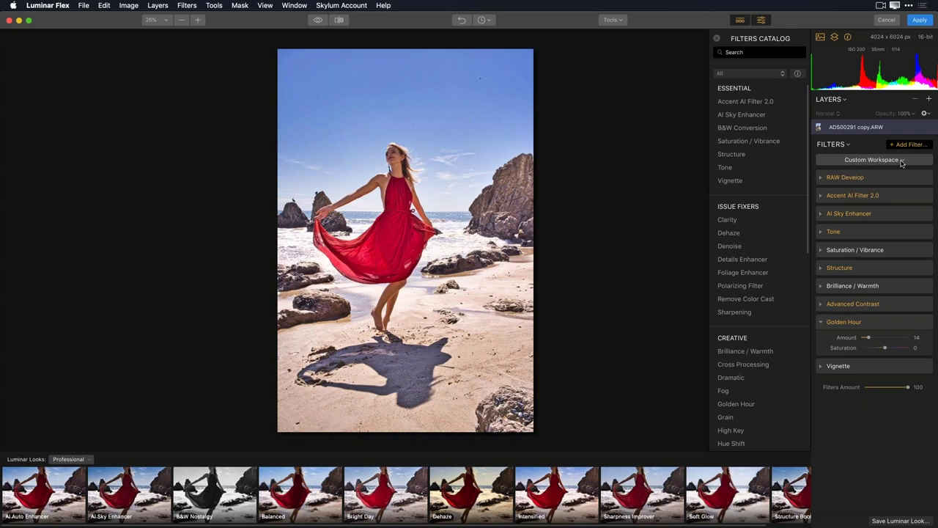
pyautogui.click(901, 160)
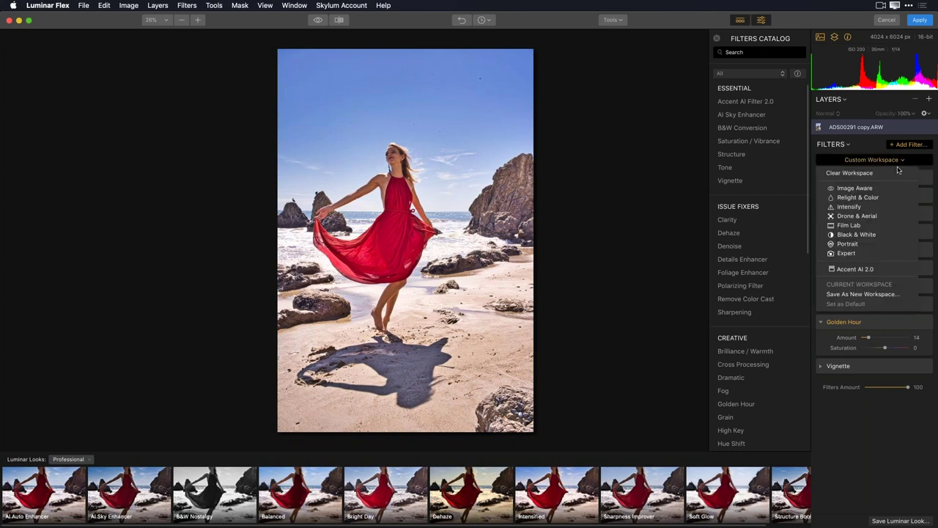
pyautogui.click(888, 294)
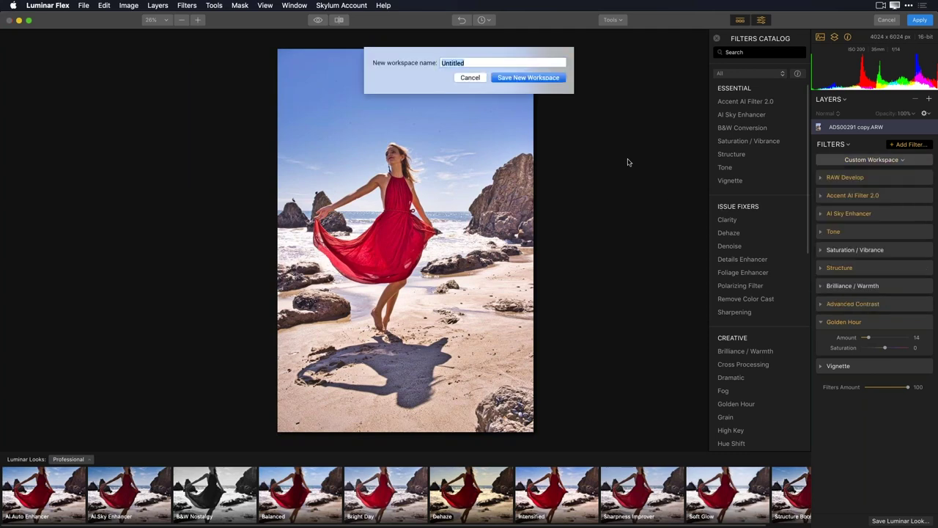
pyautogui.write('Abba Standard')
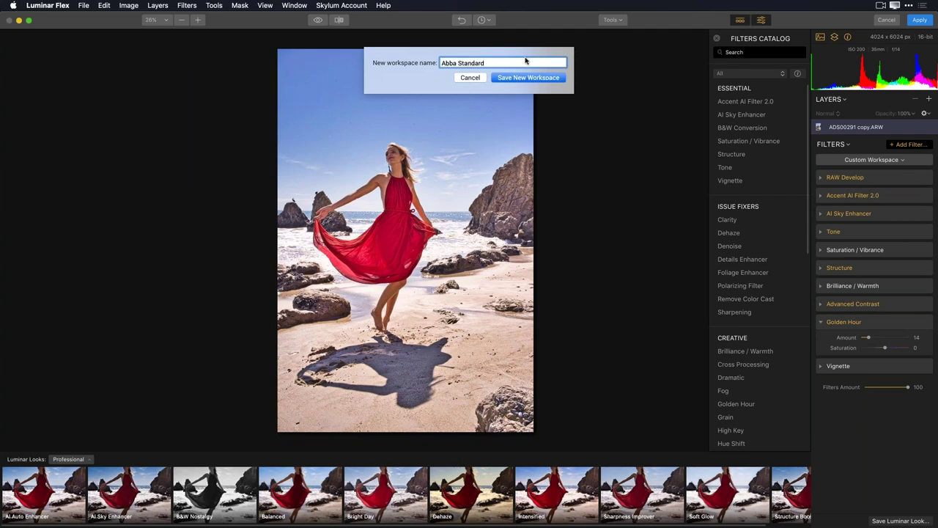
pyautogui.click(558, 79)
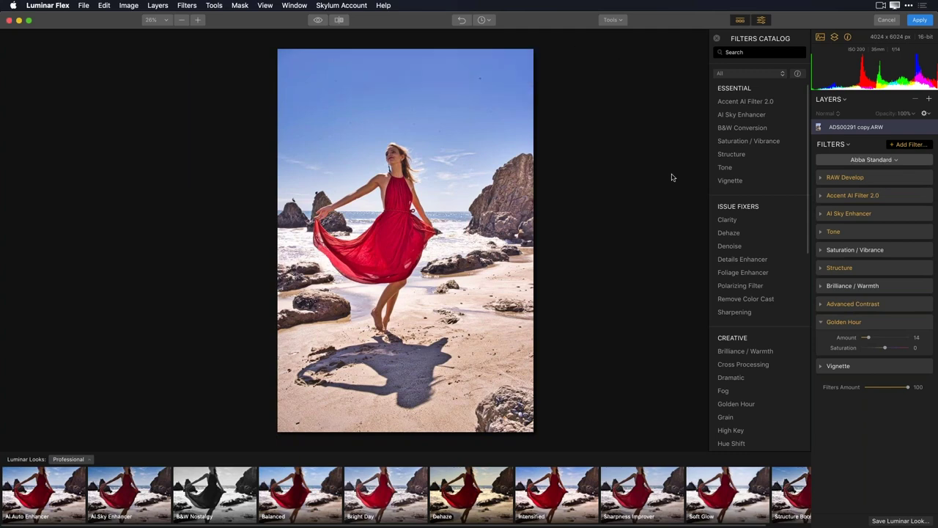
pyautogui.click(897, 160)
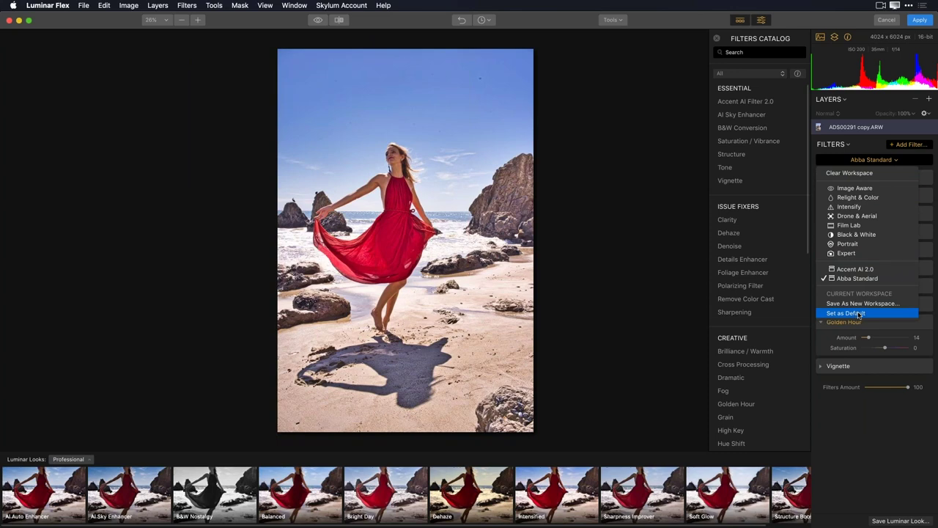
pyautogui.click(863, 395)
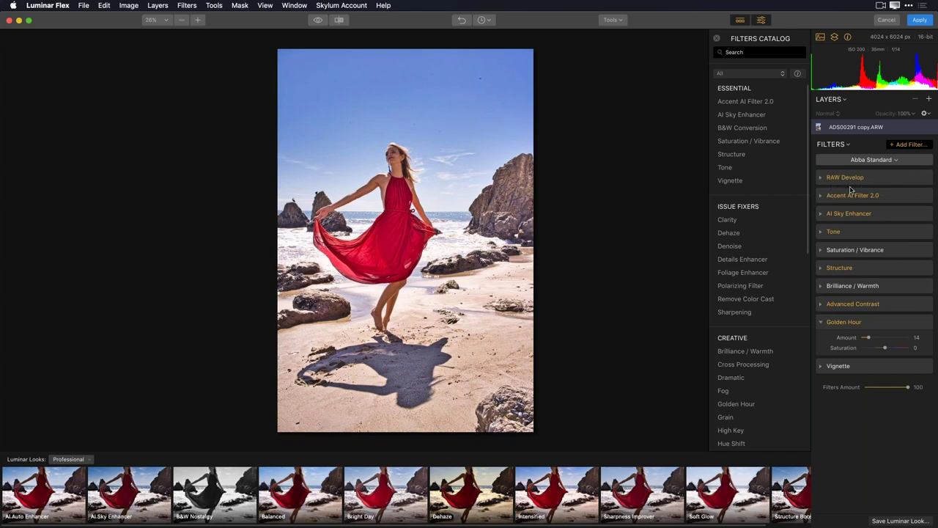
# Set Saturation to -13 and Vibrance to 30 in the Saturation / Vibrance filter.
pyautogui.click(873, 254)
pyautogui.click(891, 250)
pyautogui.click(894, 251)
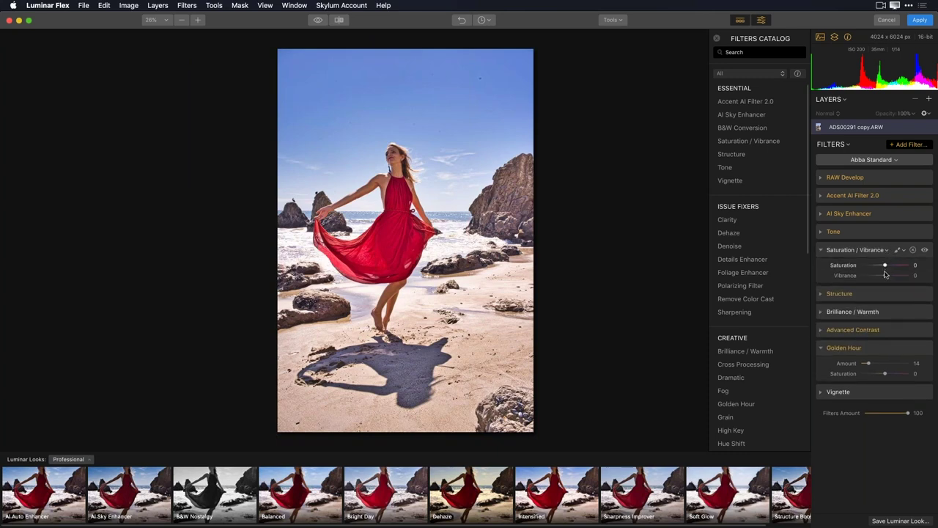
pyautogui.moveTo(885, 267); pyautogui.dragTo(892, 276)
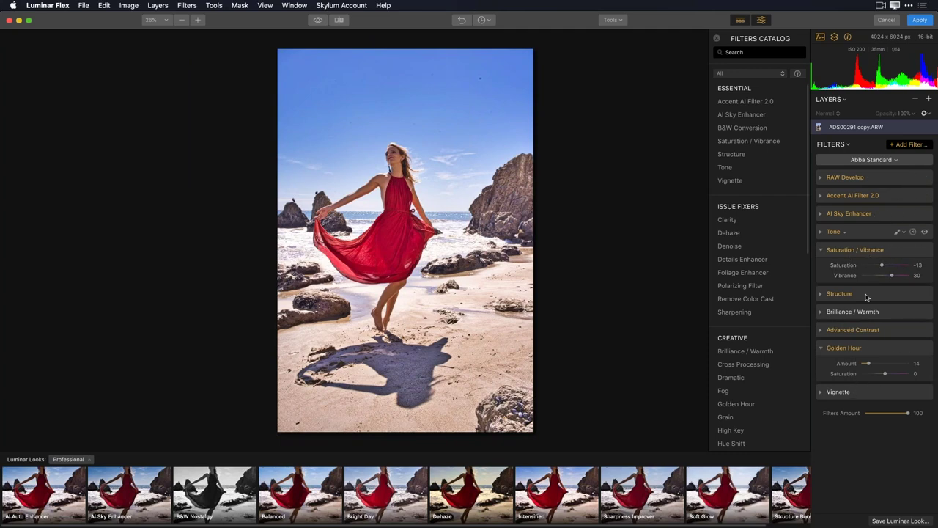
# Switch the filter workspace to Drone & Aerial.
pyautogui.click(893, 162)
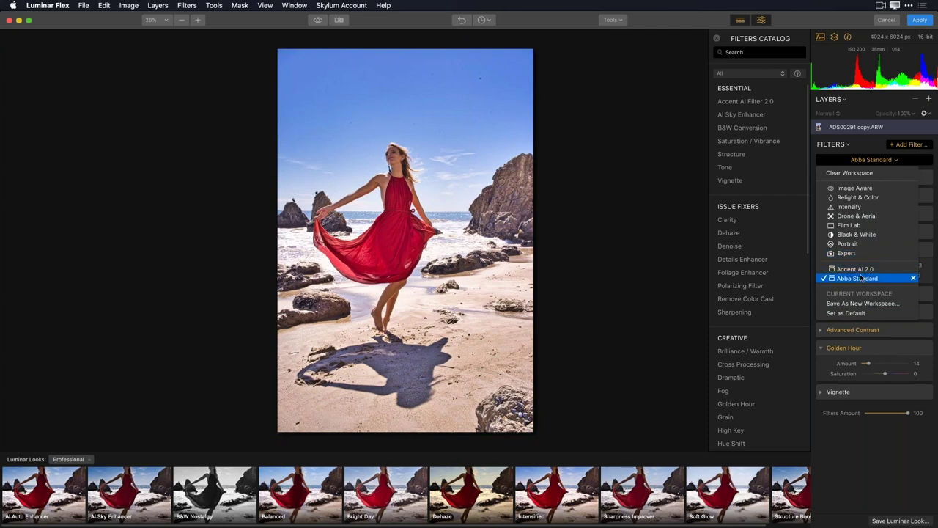
pyautogui.click(877, 216)
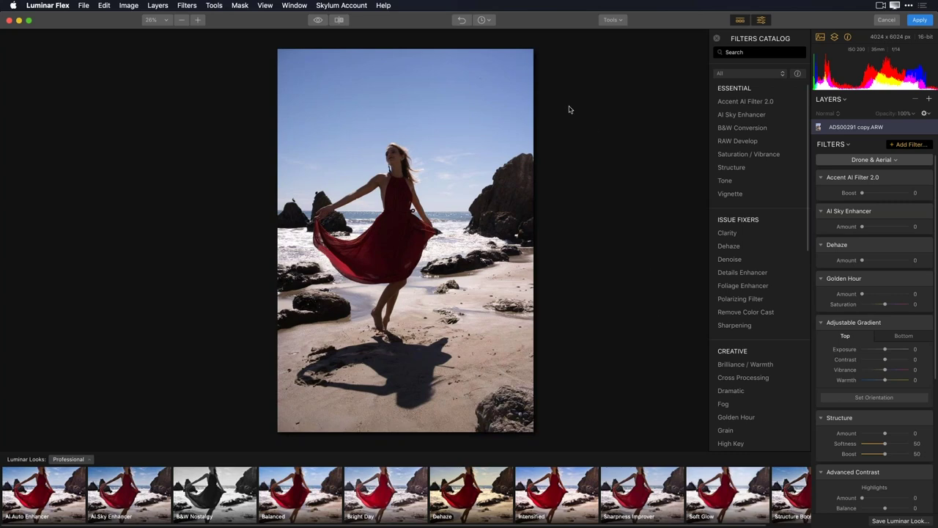
# Review the edit history and revert the photo to the RAW Develop: Shadows state.
pyautogui.click(489, 22)
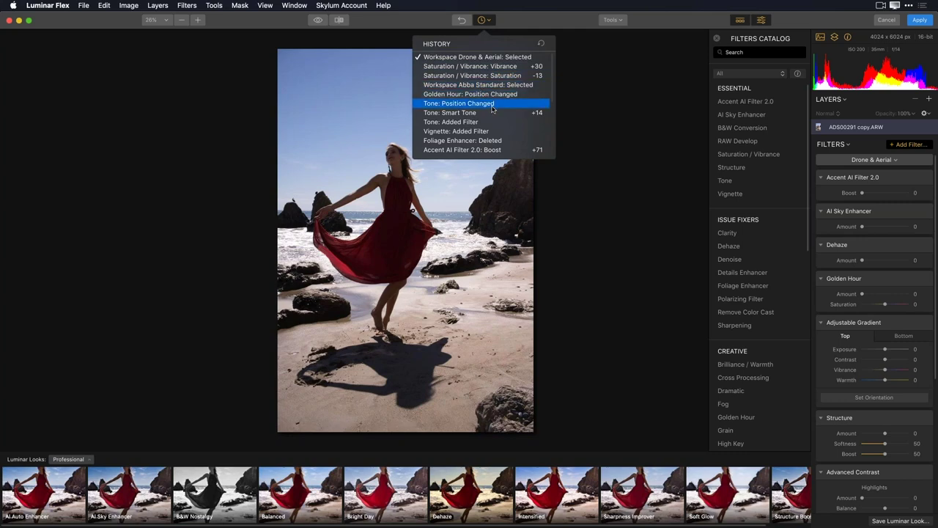
pyautogui.scroll(-3, 499, 119)
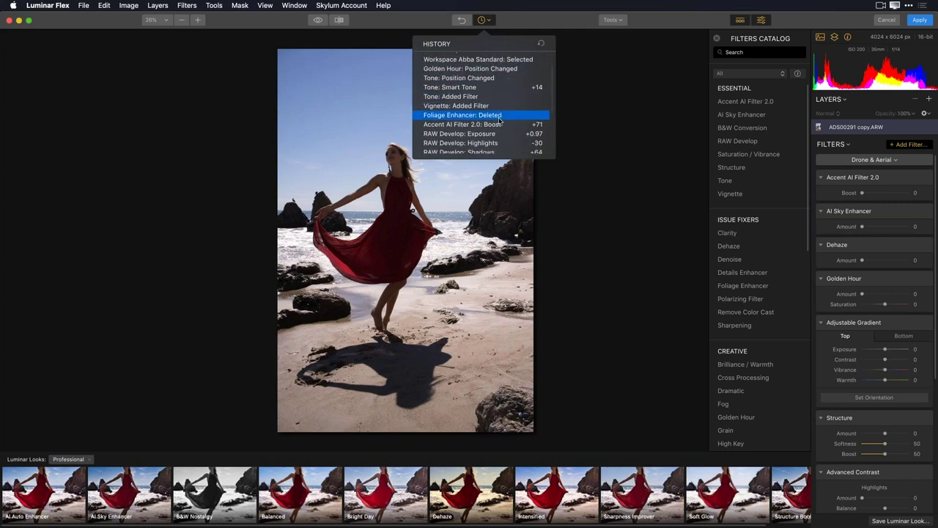
pyautogui.scroll(-2, 501, 120)
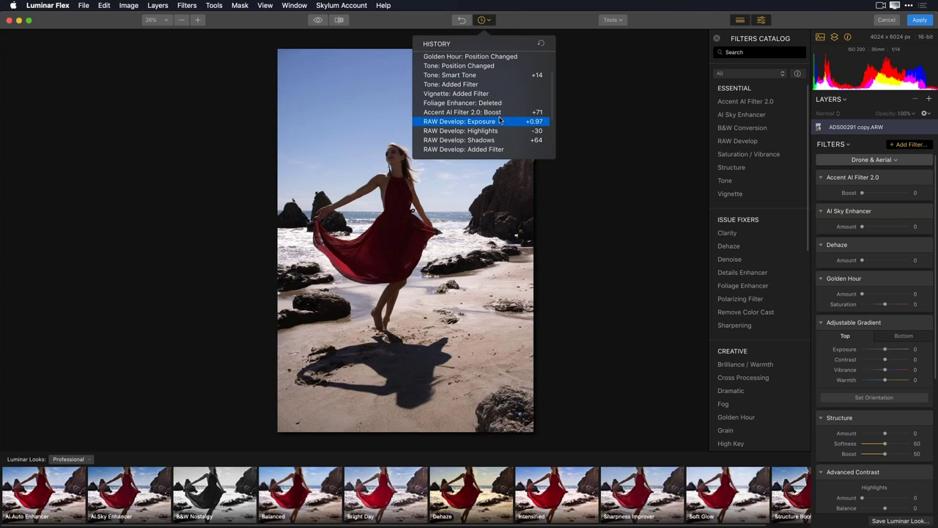
pyautogui.scroll(-5, 510, 142)
pyautogui.scroll(3, 506, 143)
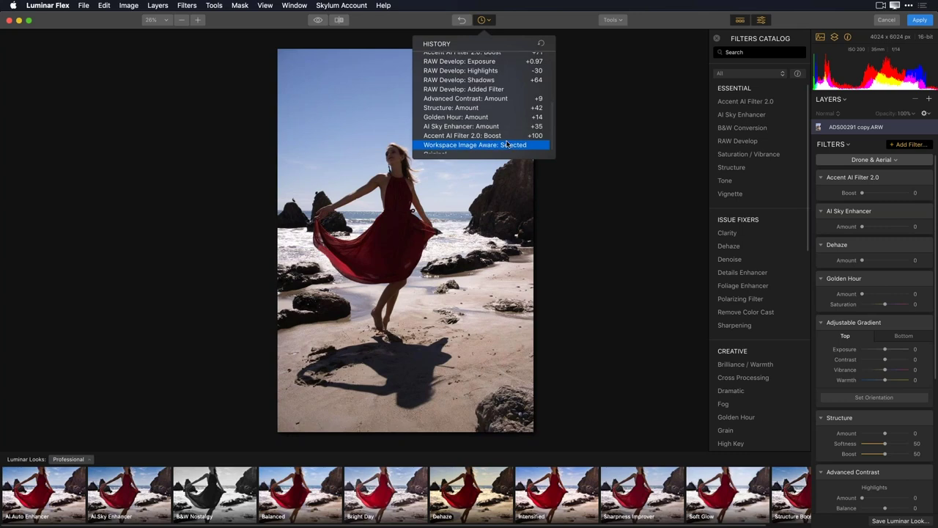
pyautogui.click(492, 100)
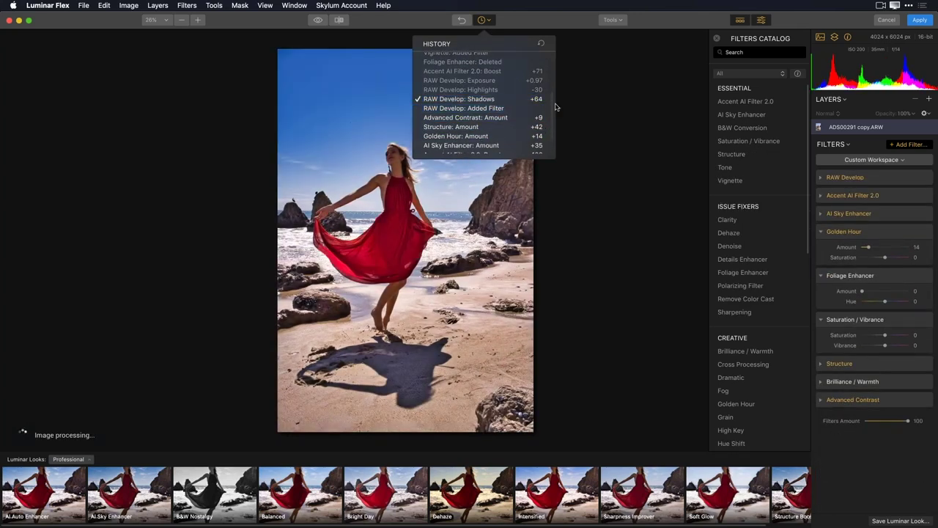
# Go back to the Drone & Aerial history state, and restore the Saturation / Vibrance: Vibrance state just before it.
pyautogui.scroll(1, 515, 117)
pyautogui.scroll(1, 515, 118)
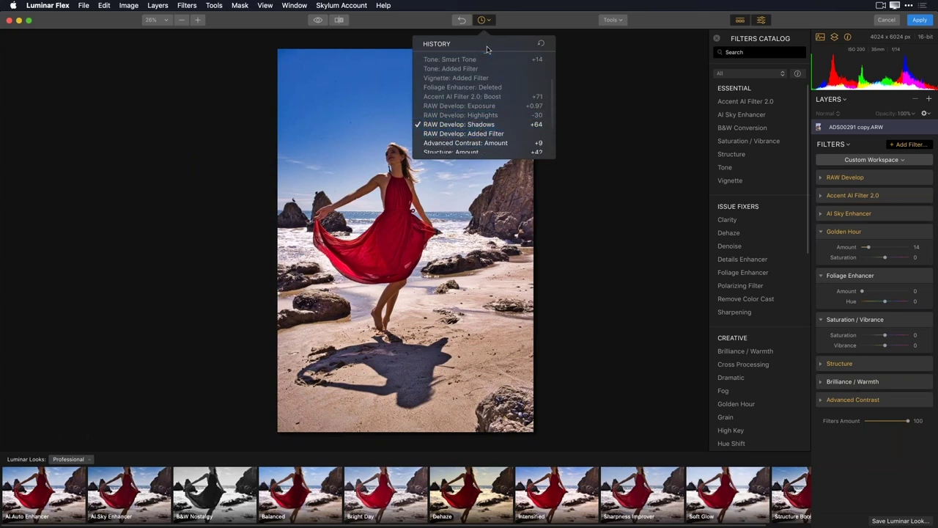
pyautogui.scroll(6, 484, 67)
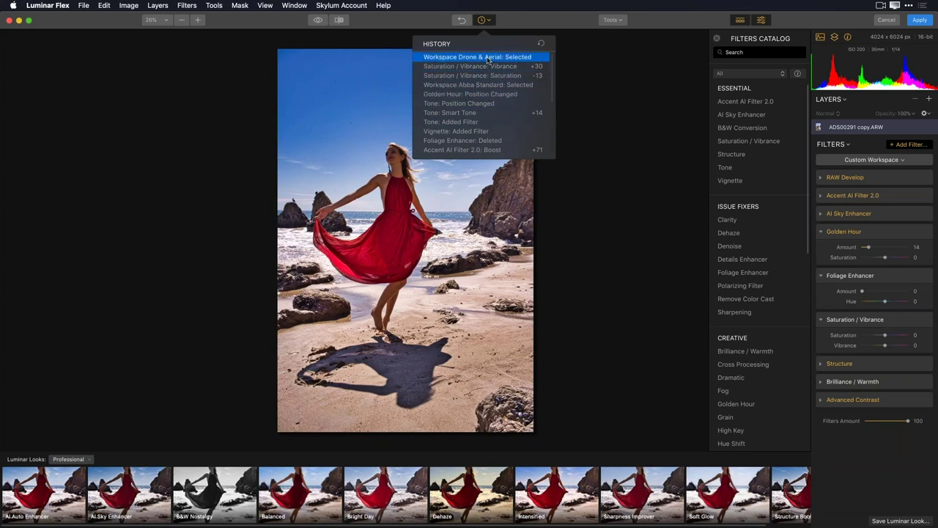
pyautogui.click(488, 59)
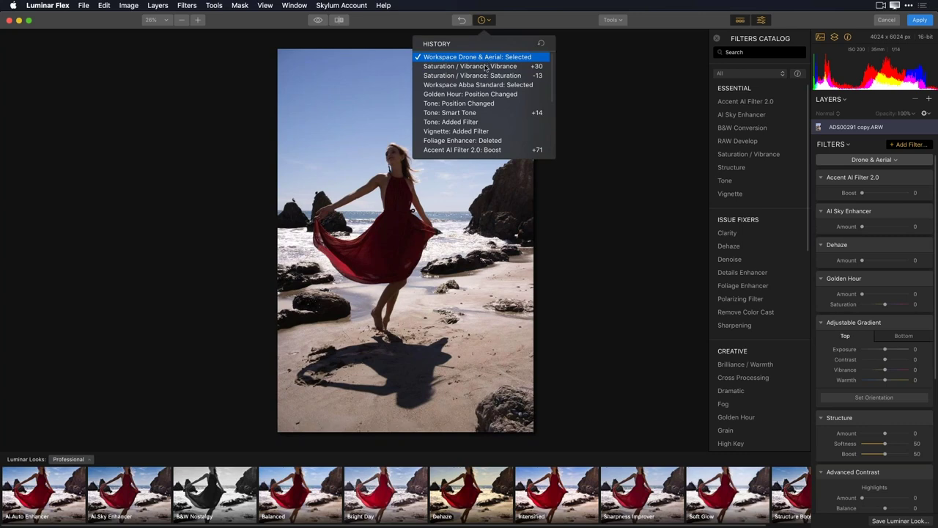
pyautogui.click(485, 67)
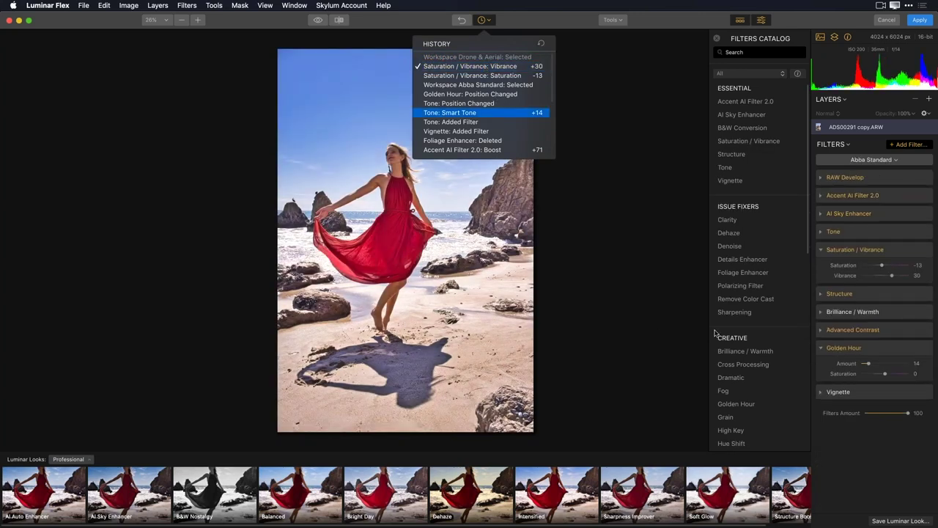
pyautogui.click(655, 284)
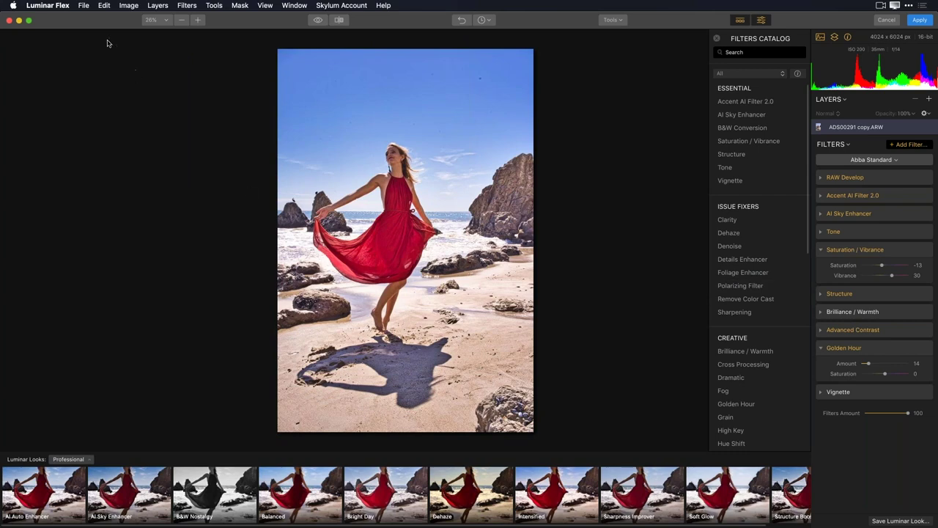
# Show the folder that stores the saved workspace files and close it again.
pyautogui.click(85, 8)
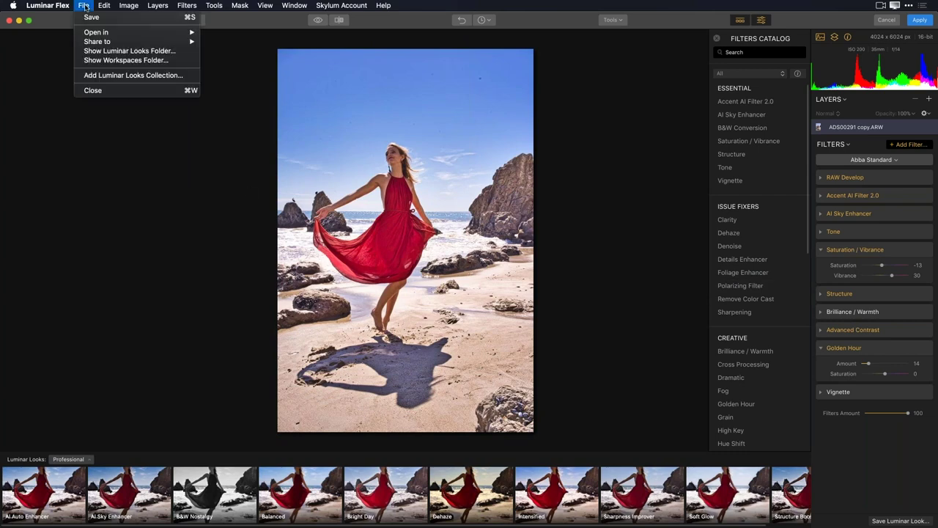
pyautogui.click(137, 61)
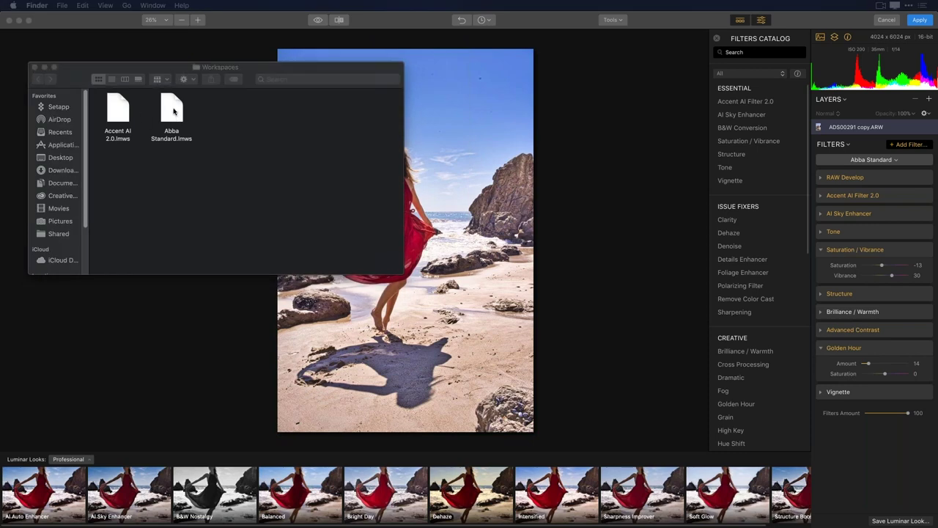
pyautogui.click(34, 67)
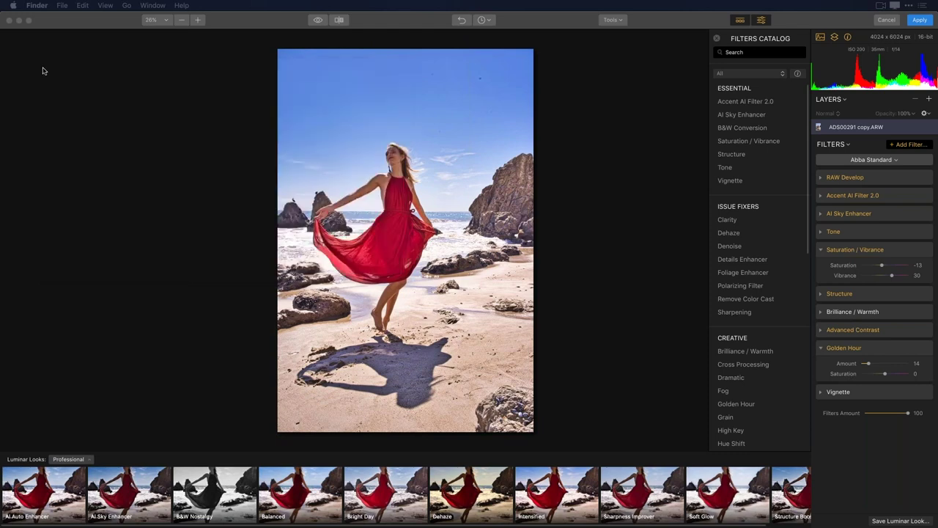
# Switch the filter workspace to Relight & Color and apply the edit to return to Lightroom Classic.
pyautogui.click(895, 160)
pyautogui.click(894, 160)
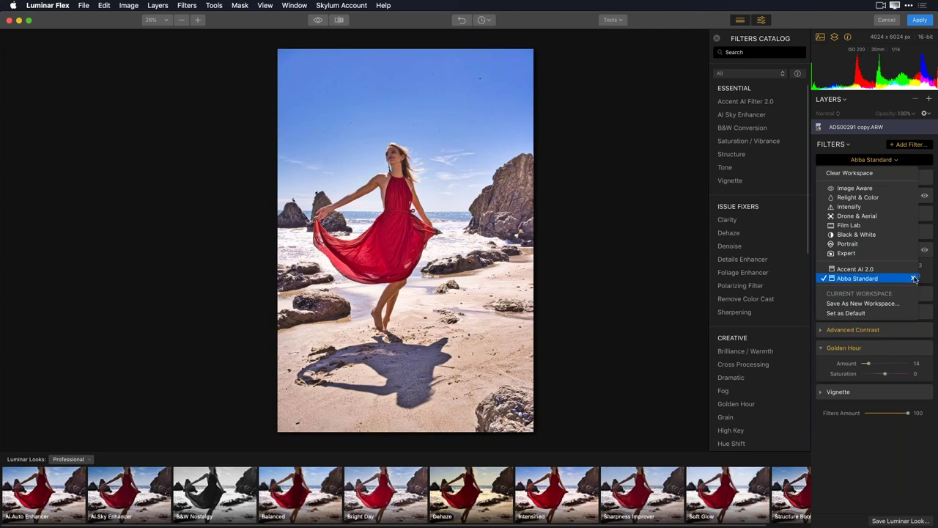
pyautogui.click(874, 198)
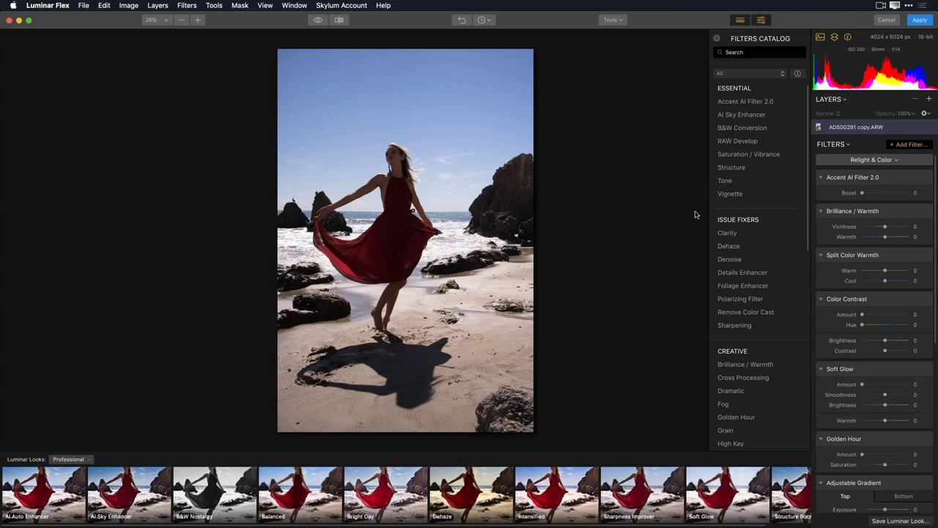
pyautogui.click(921, 20)
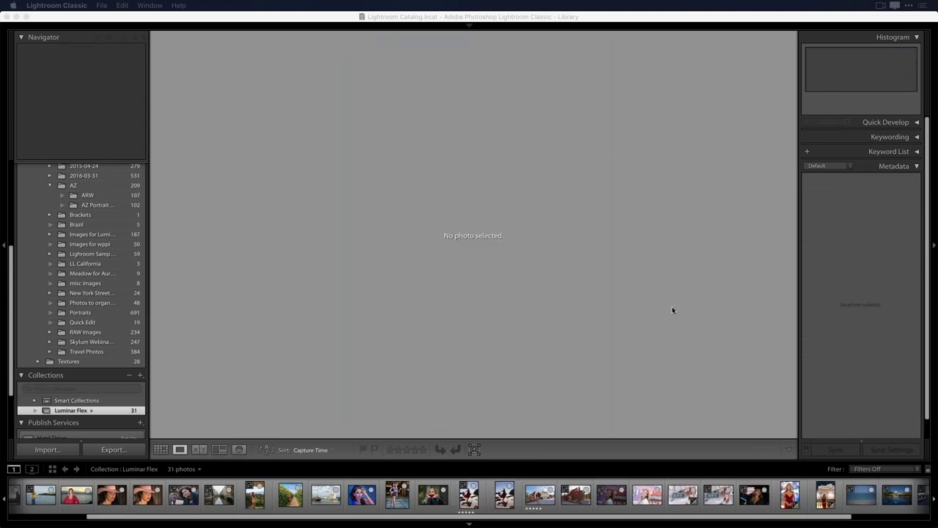
# Switch to Photoshop CC and select Layer 0 of the portrait with the wine glass.
pyautogui.press('super+Tab')
pyautogui.press('super+Tab')
pyautogui.press('super+Tab')
pyautogui.press('super+Tab')
pyautogui.press('super+Tab')
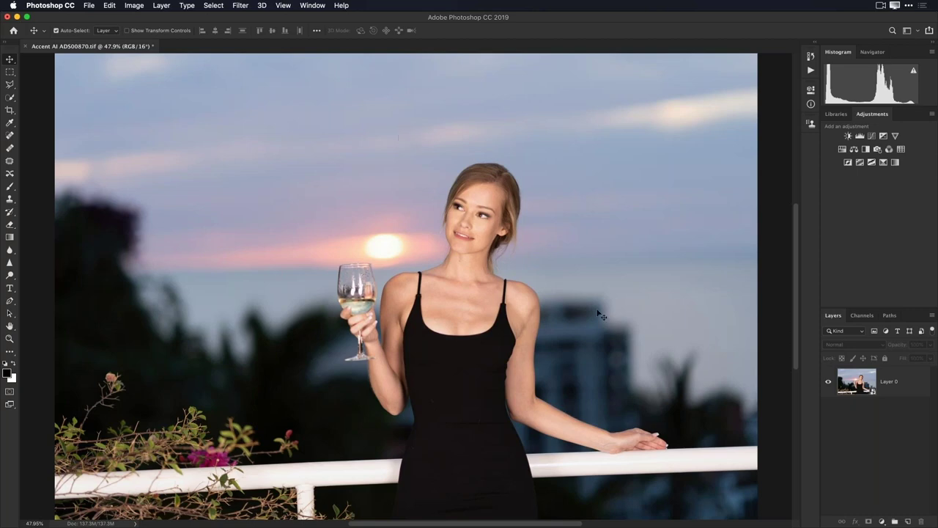
pyautogui.click(890, 384)
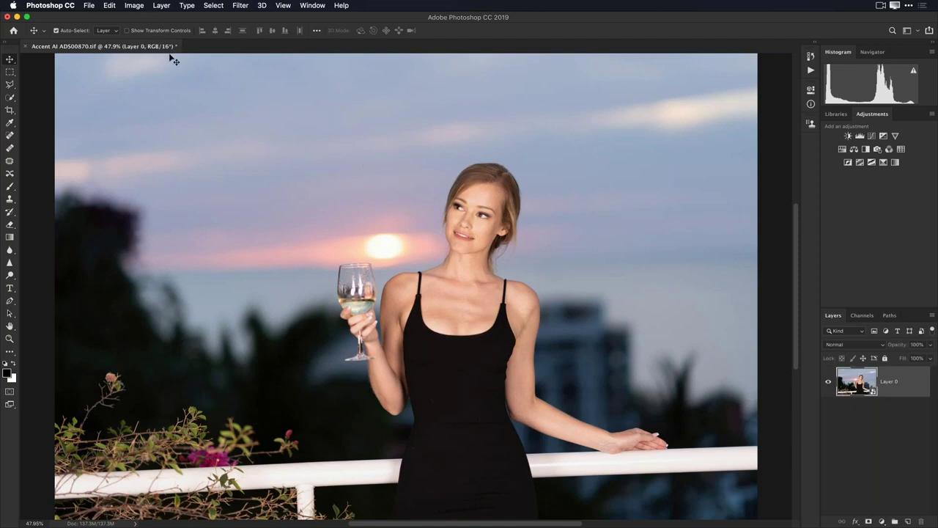
# Locate the Luminar Flex plug-in among the Skylum Software filters.
pyautogui.click(90, 6)
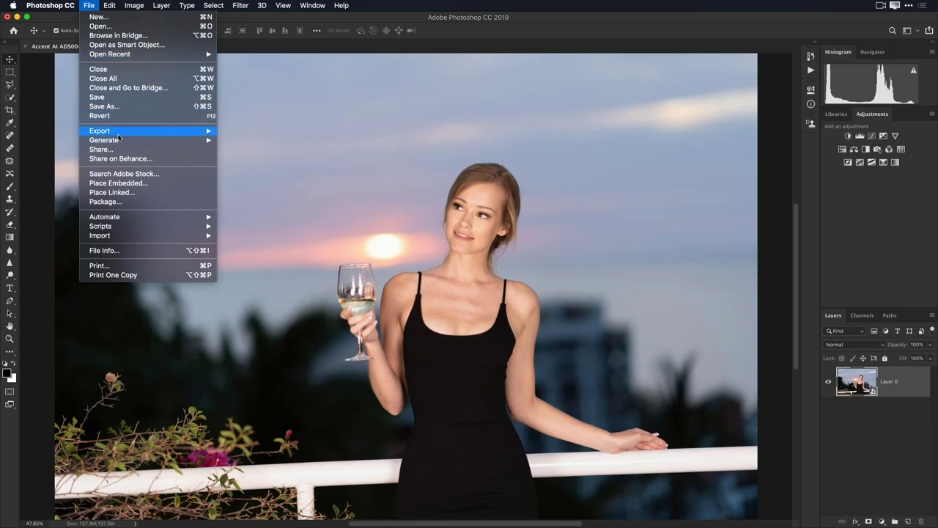
pyautogui.click(370, 89)
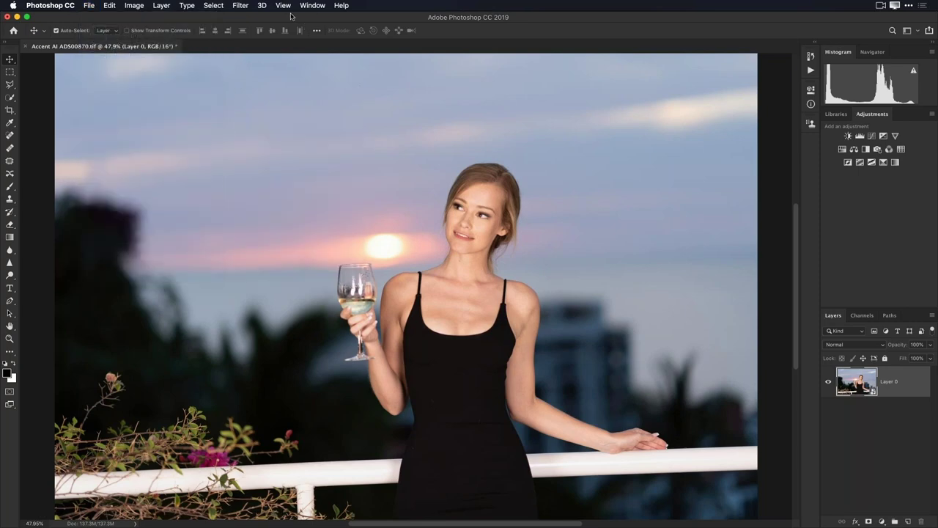
pyautogui.click(244, 6)
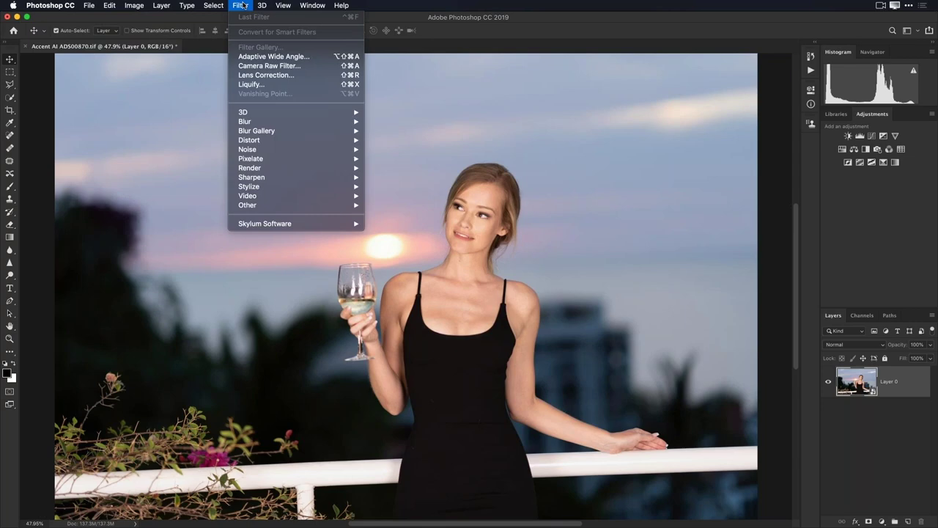
pyautogui.moveTo(286, 227)
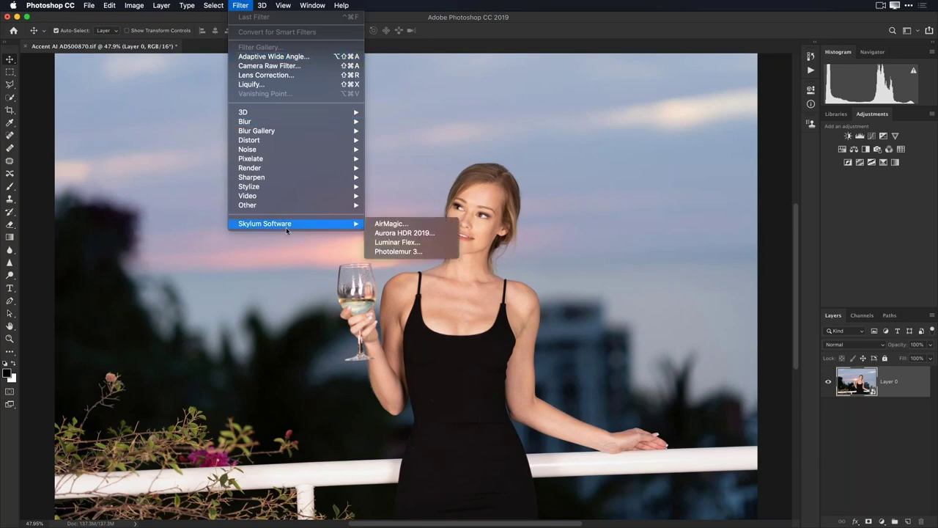
pyautogui.click(399, 242)
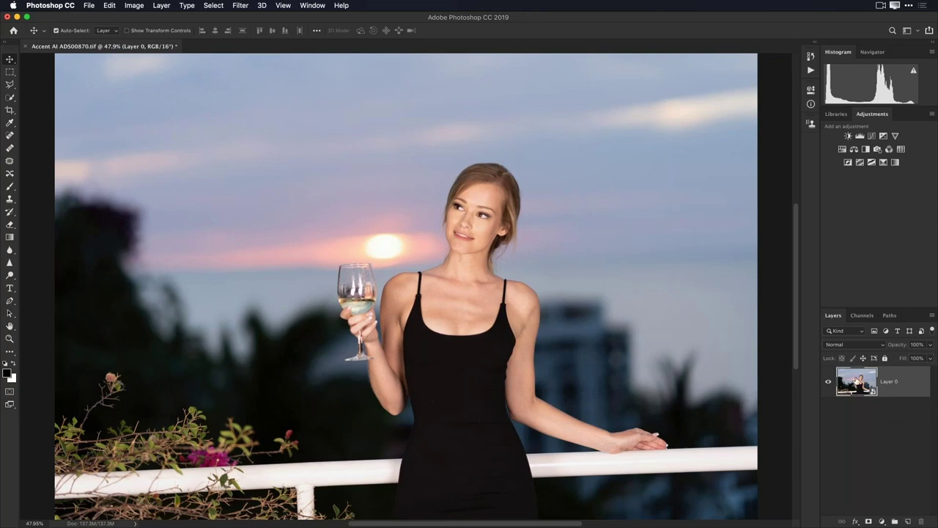
# Convert Layer 0 of the portrait to a Smart Object.
pyautogui.rightClick(856, 381)
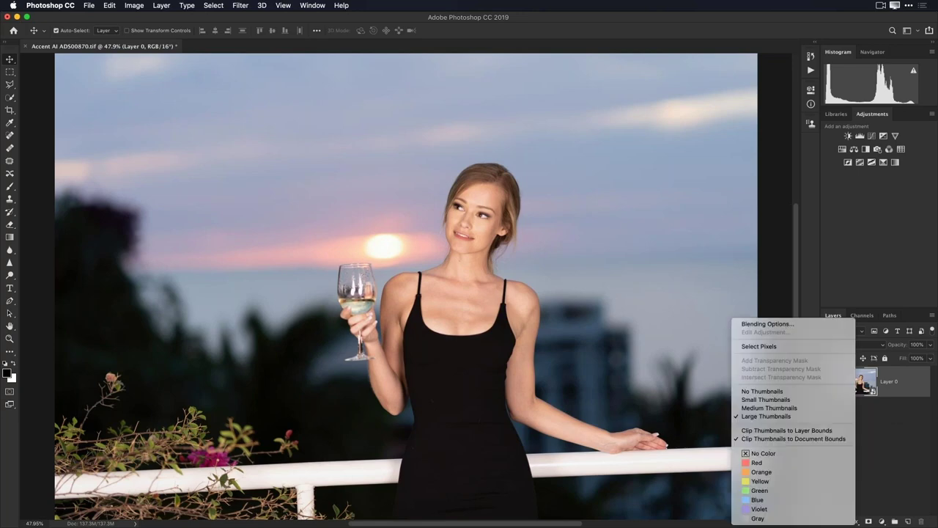
pyautogui.click(882, 433)
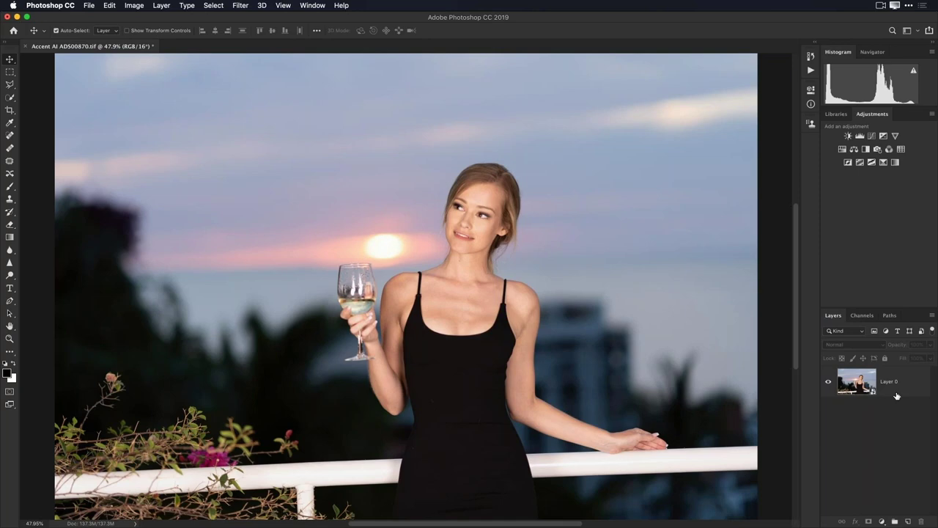
pyautogui.rightClick(897, 399)
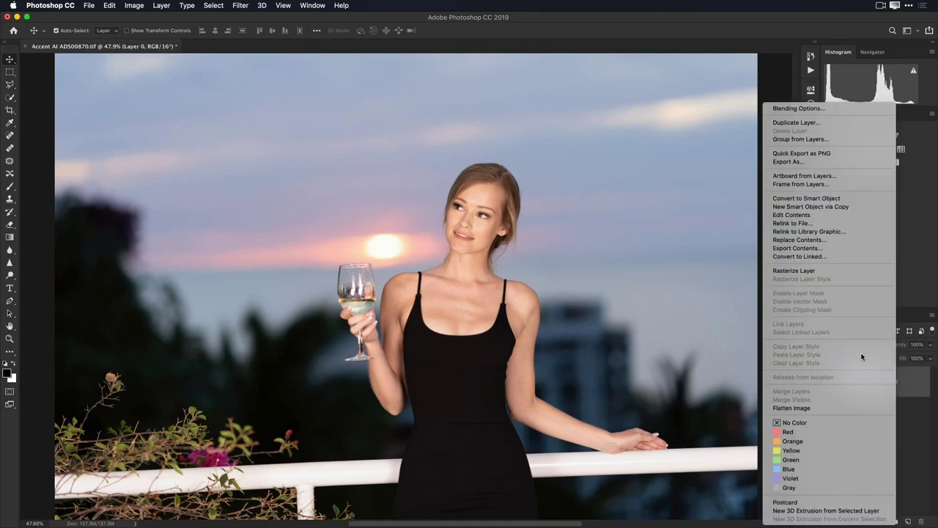
pyautogui.click(833, 201)
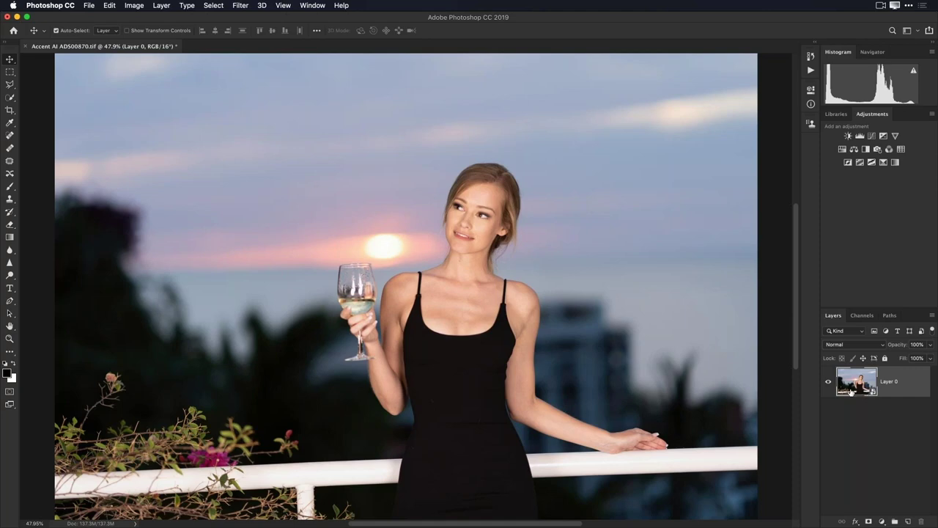
# Open Layer 0 in the Luminar Flex filter from the Skylum Software group.
pyautogui.click(241, 6)
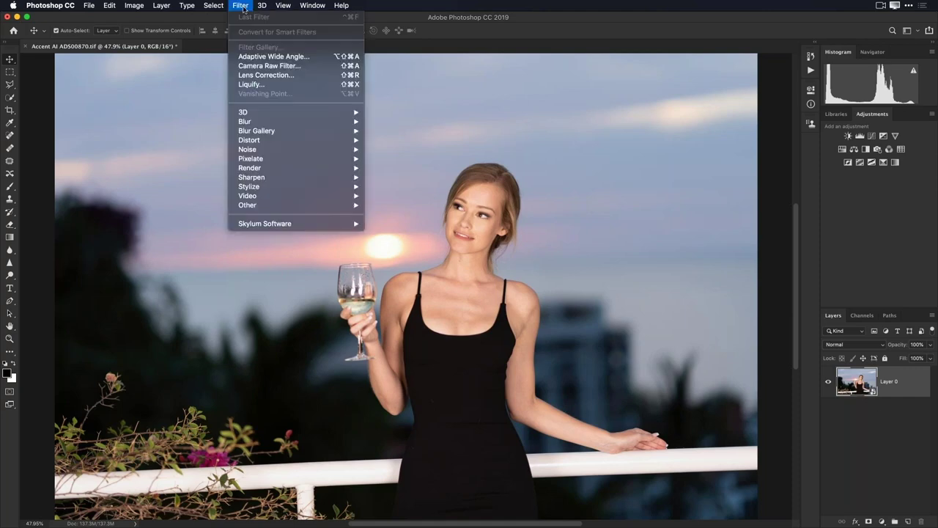
pyautogui.moveTo(302, 225)
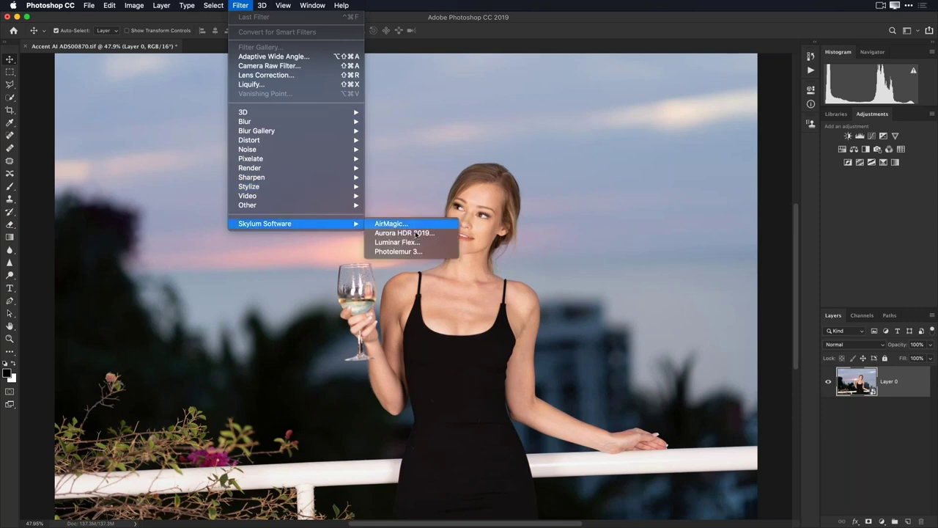
pyautogui.click(419, 245)
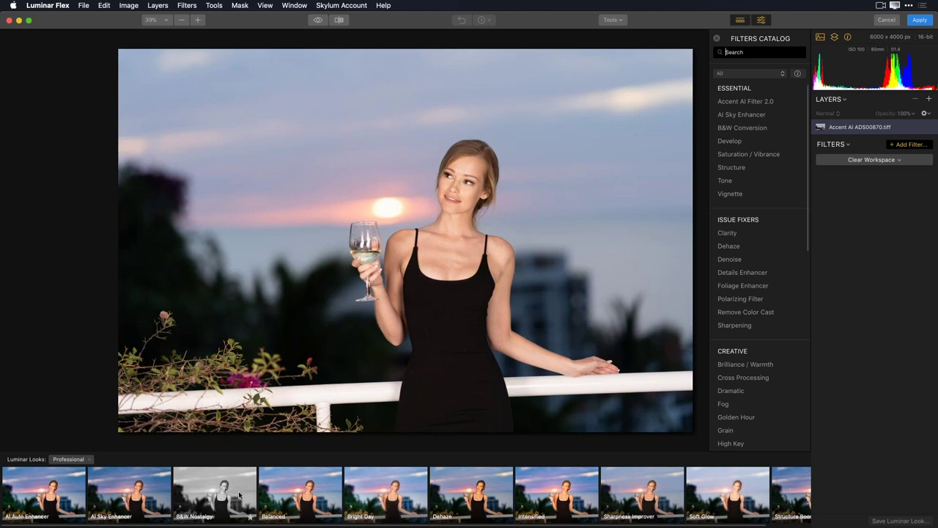
# Try the AI Auto Enhancer look from the Professional collection and compare it with the original photo.
pyautogui.click(49, 499)
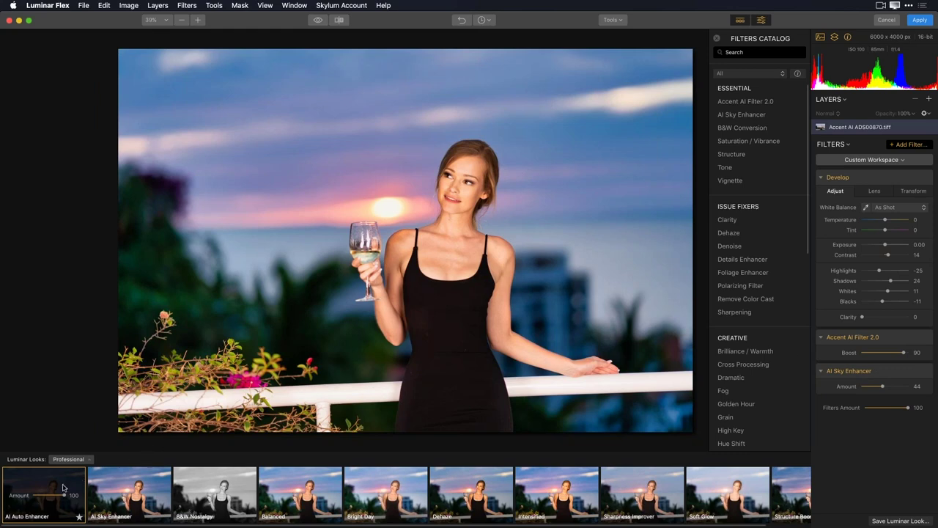
pyautogui.click(317, 21)
pyautogui.click(318, 21)
# Try the AI Sky Enhancer look and the B&W Nostalgy look at an amount of 100.
pyautogui.click(165, 516)
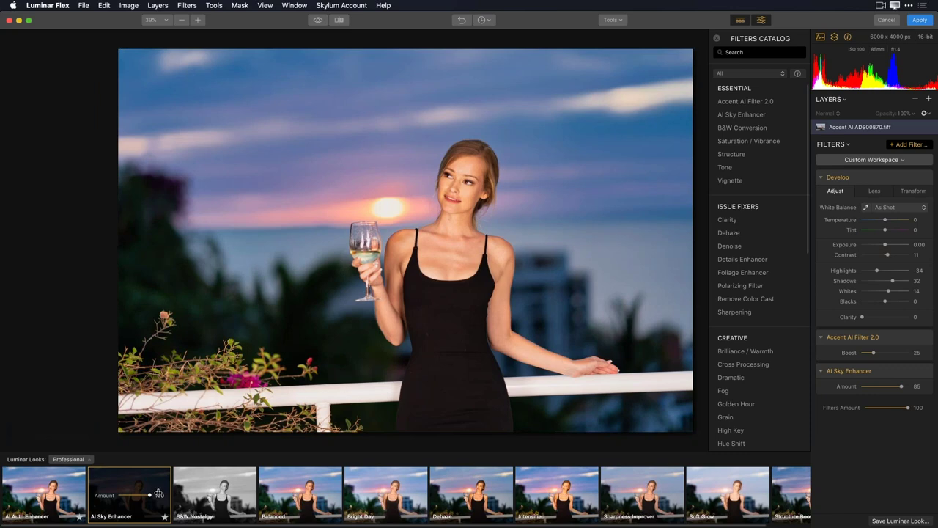
pyautogui.click(213, 501)
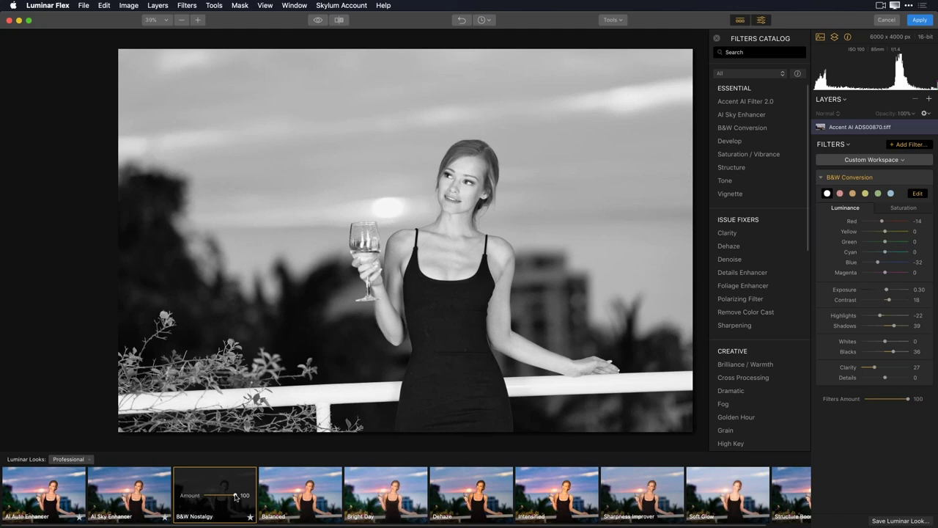
pyautogui.moveTo(236, 497)
pyautogui.mouseDown()
pyautogui.moveTo(214, 495)
pyautogui.moveTo(247, 497)
pyautogui.mouseUp()
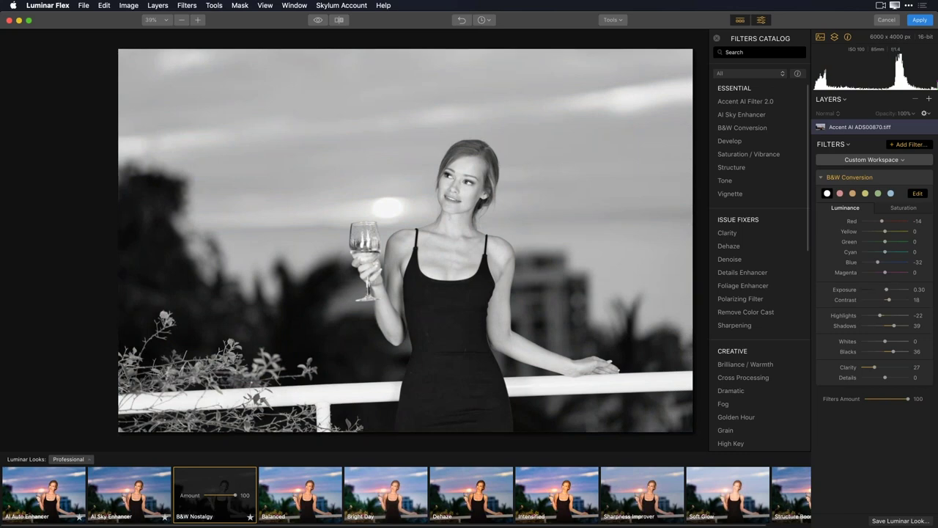
# Apply the Intensified look at an amount of 100 and reduce its Golden Hour amount to 8.
pyautogui.click(555, 494)
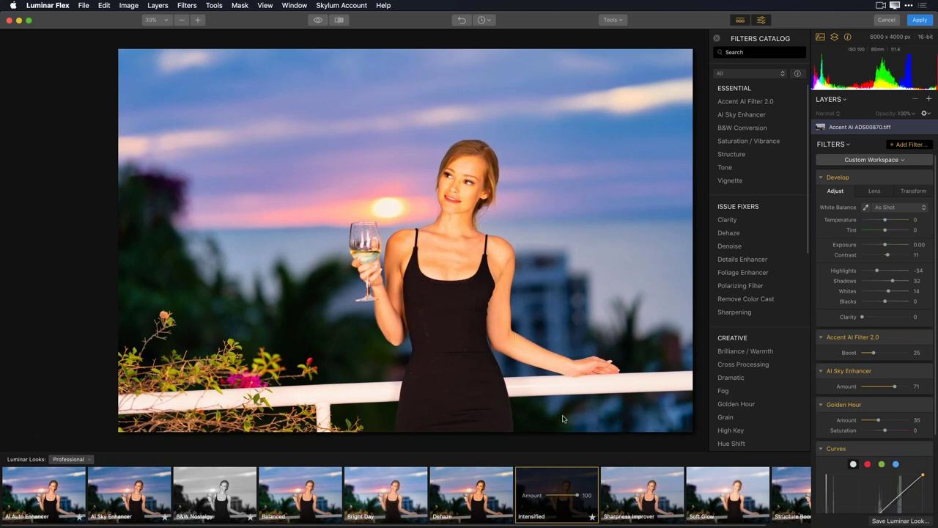
pyautogui.moveTo(579, 497)
pyautogui.mouseDown()
pyautogui.moveTo(555, 497)
pyautogui.moveTo(584, 495)
pyautogui.mouseUp()
pyautogui.scroll(-3, 903, 422)
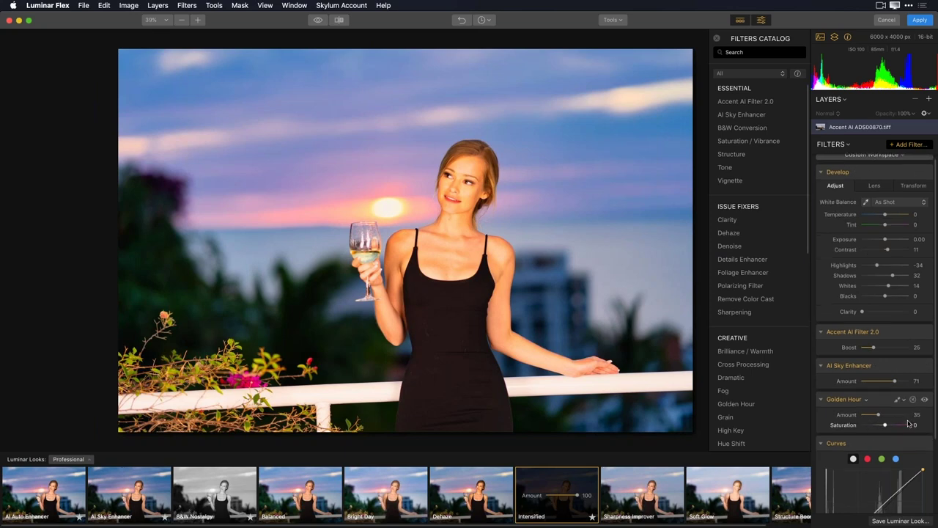
pyautogui.scroll(-1, 909, 417)
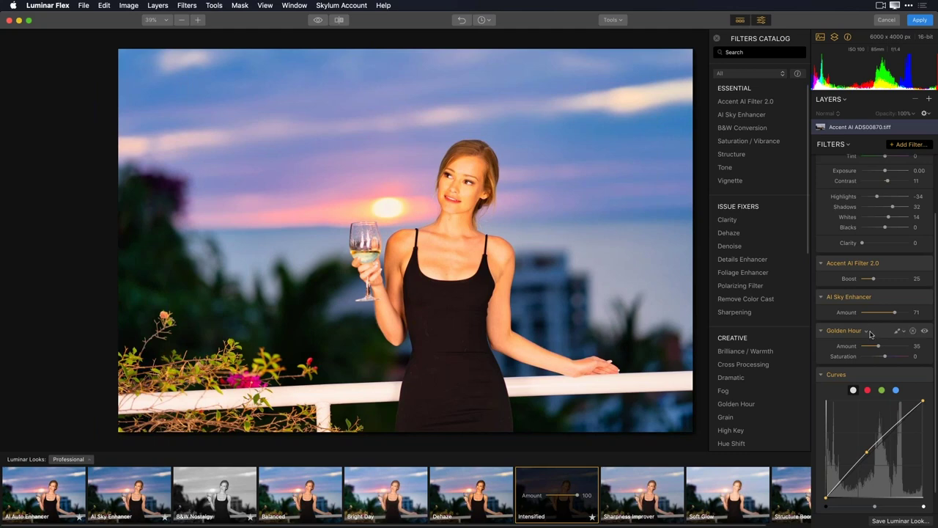
pyautogui.moveTo(879, 347); pyautogui.dragTo(865, 349)
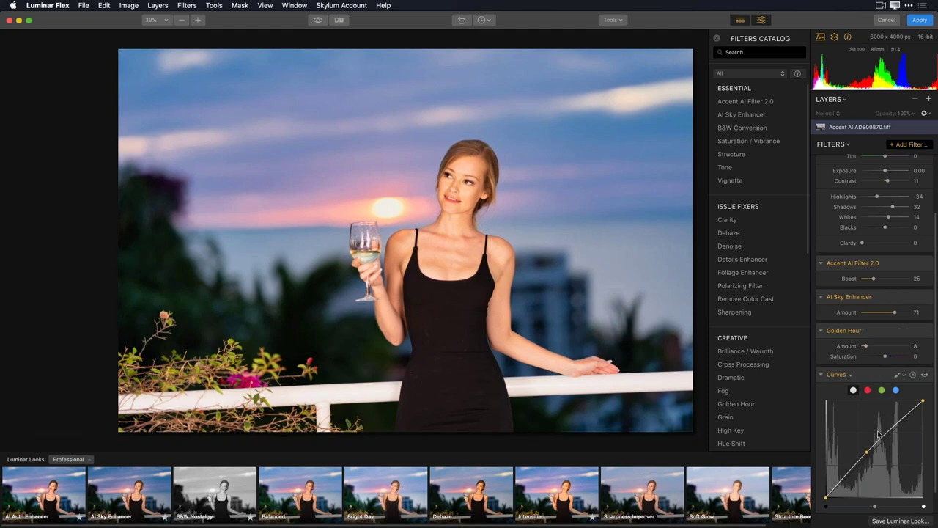
# Compare the photo with and without the Curves filter, and reset the filter to a straight curve.
pyautogui.scroll(-1, 908, 457)
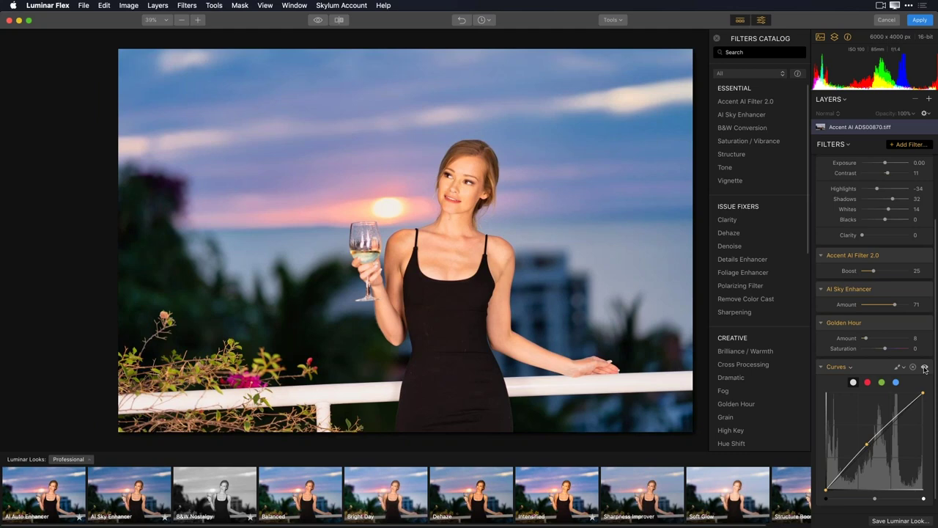
pyautogui.click(925, 369)
pyautogui.click(924, 368)
pyautogui.click(925, 369)
pyautogui.click(925, 368)
pyautogui.click(851, 368)
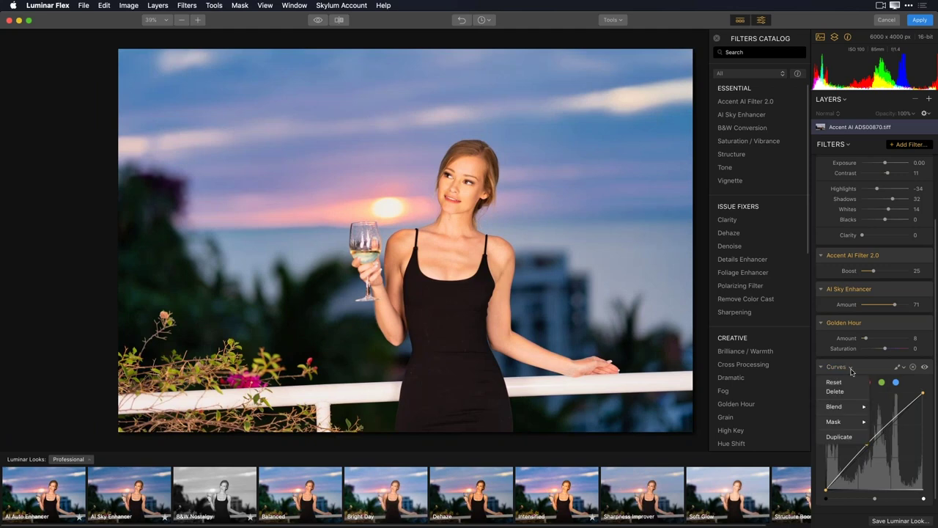
pyautogui.click(851, 384)
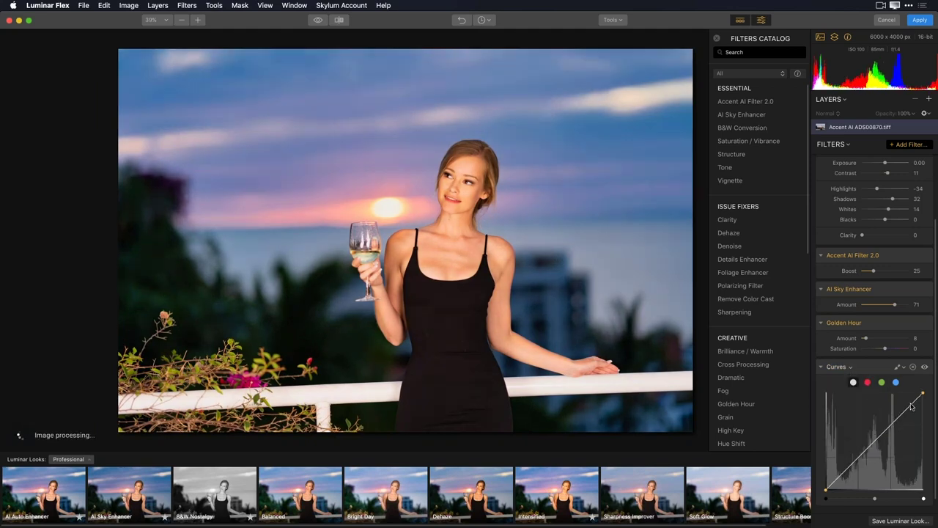
# Shape a gentle S-curve with one highlight point and one shadow point, and compare the photo with Curves off and on.
pyautogui.click(909, 406)
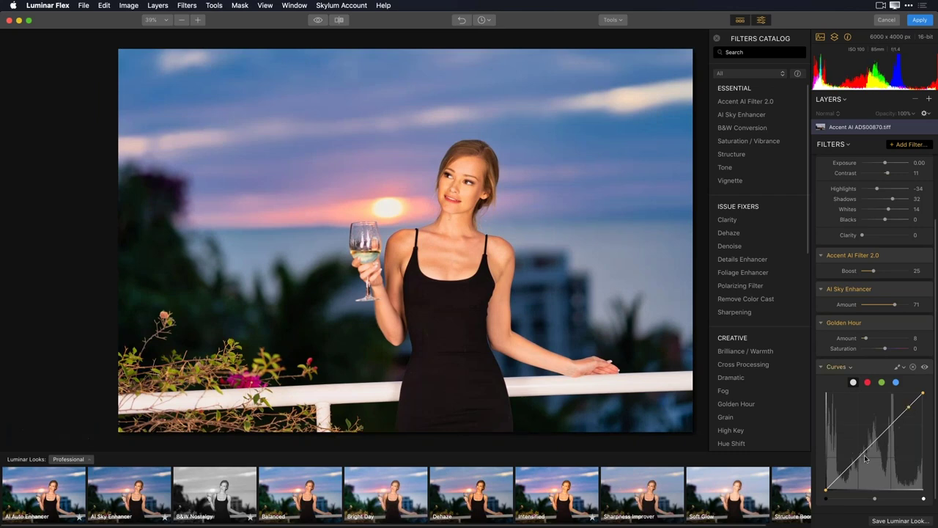
pyautogui.click(842, 477)
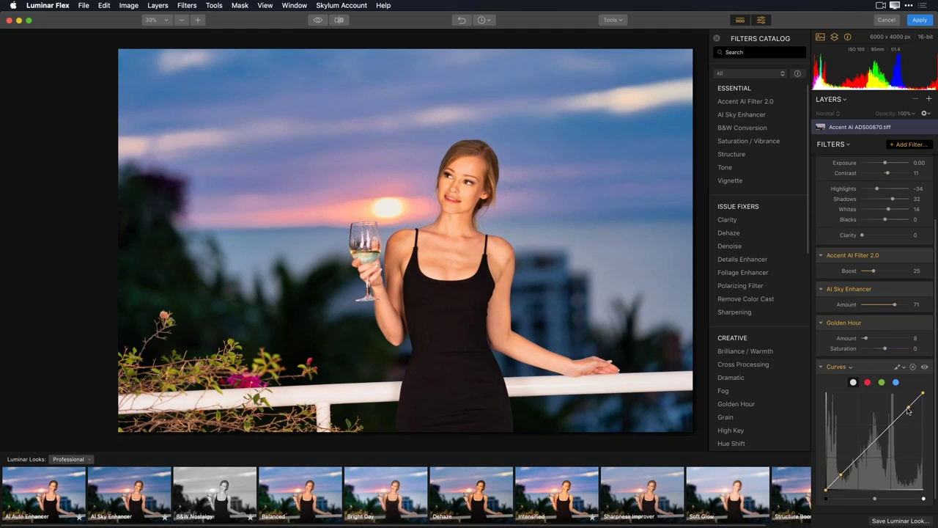
pyautogui.moveTo(908, 408); pyautogui.dragTo(905, 405)
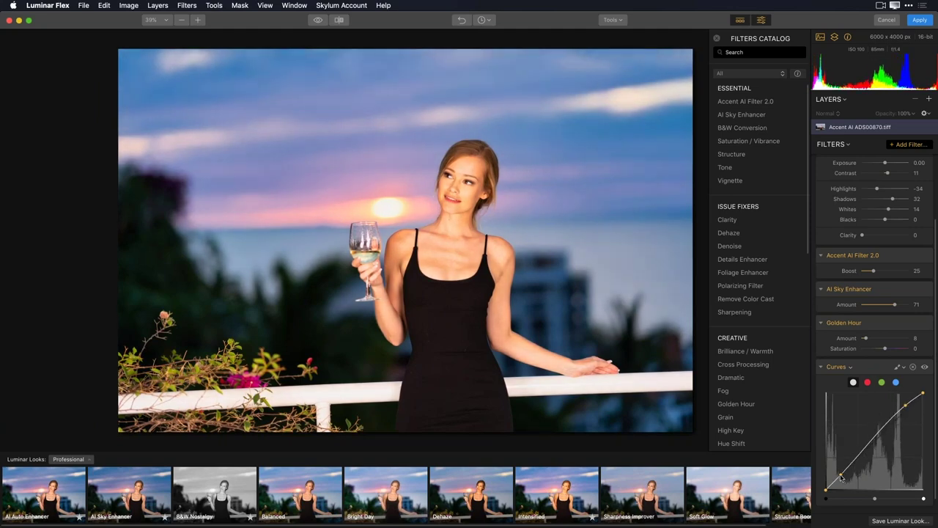
pyautogui.moveTo(842, 477); pyautogui.dragTo(843, 475)
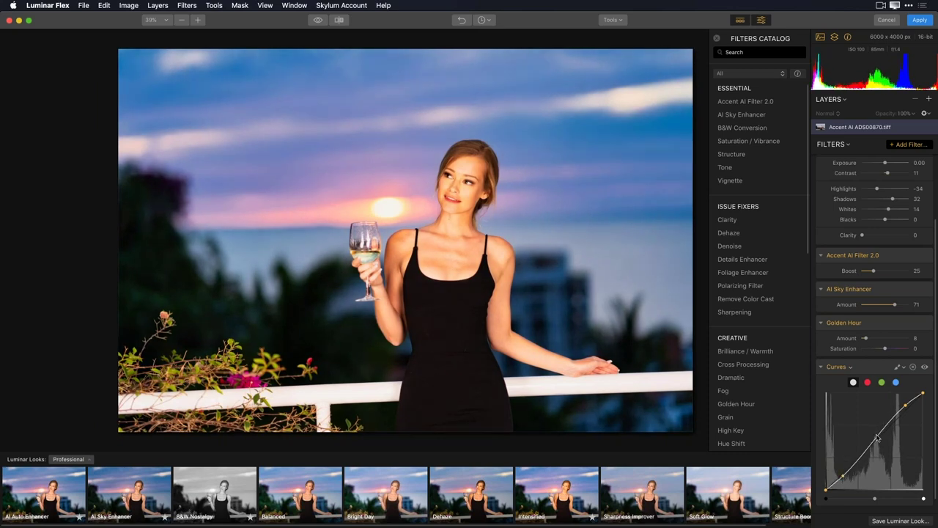
pyautogui.click(924, 369)
pyautogui.click(924, 369)
# Turn off the Golden Hour filter and add a Saturation / Vibrance filter.
pyautogui.moveTo(924, 328)
pyautogui.click(925, 324)
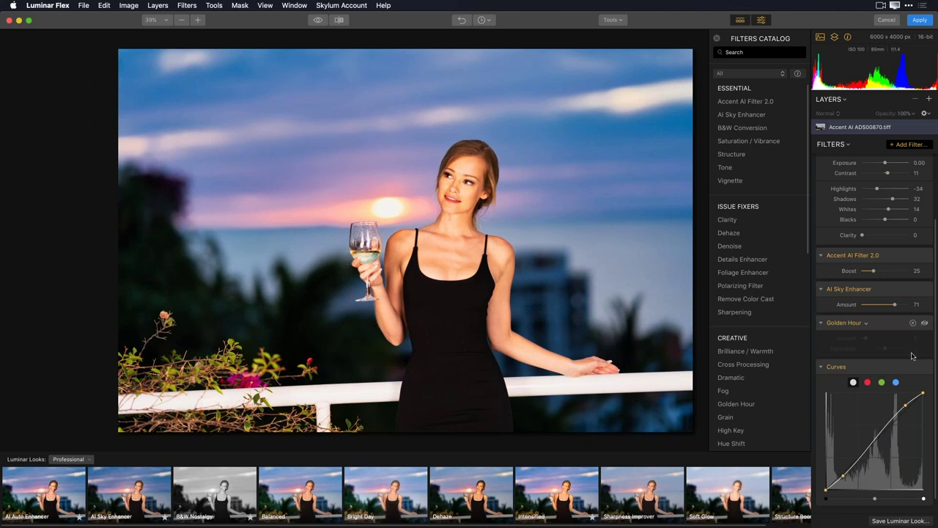
pyautogui.click(891, 289)
pyautogui.click(875, 324)
pyautogui.click(870, 460)
pyautogui.click(744, 144)
# Set Saturation to -26 and Vibrance to 10, and compare the photo with the Saturation / Vibrance filter off and on.
pyautogui.moveTo(886, 471); pyautogui.dragTo(881, 472)
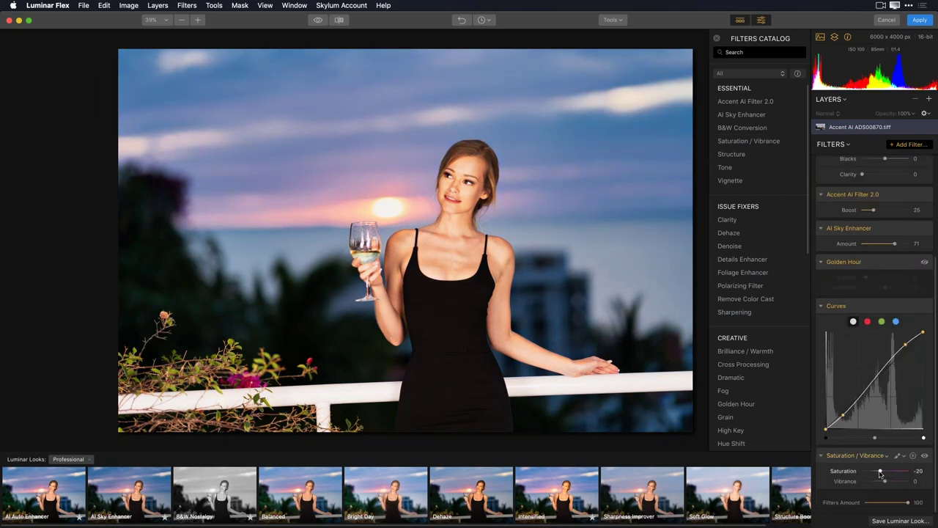
pyautogui.moveTo(885, 482); pyautogui.dragTo(887, 482)
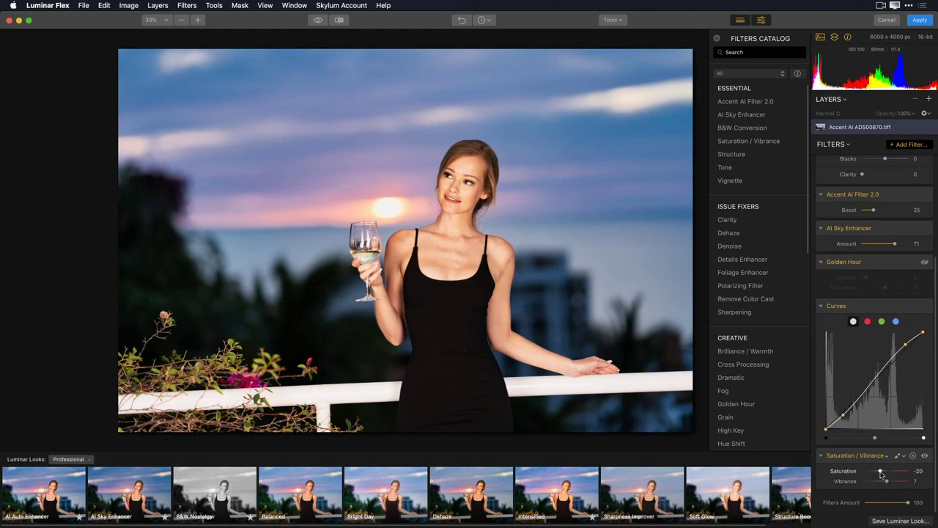
pyautogui.moveTo(881, 472); pyautogui.dragTo(880, 473)
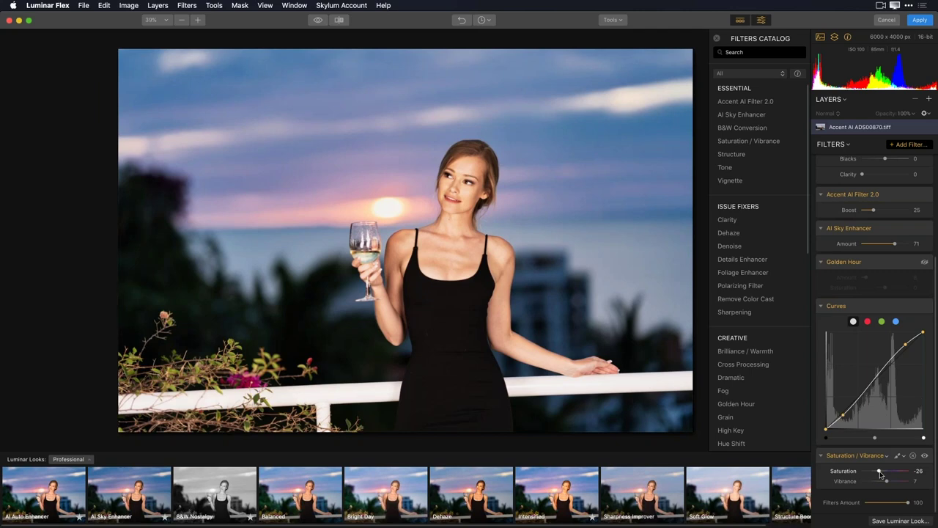
pyautogui.moveTo(887, 482); pyautogui.dragTo(887, 482)
pyautogui.click(925, 456)
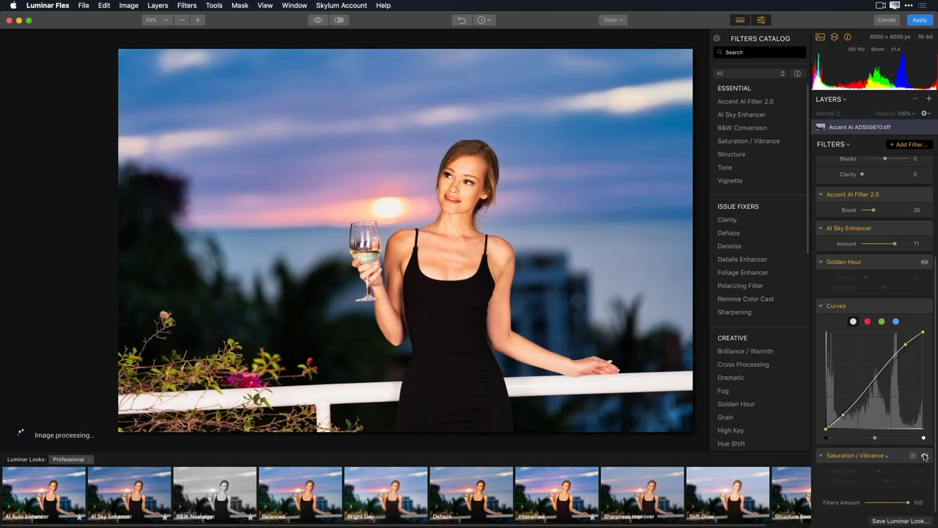
pyautogui.click(925, 456)
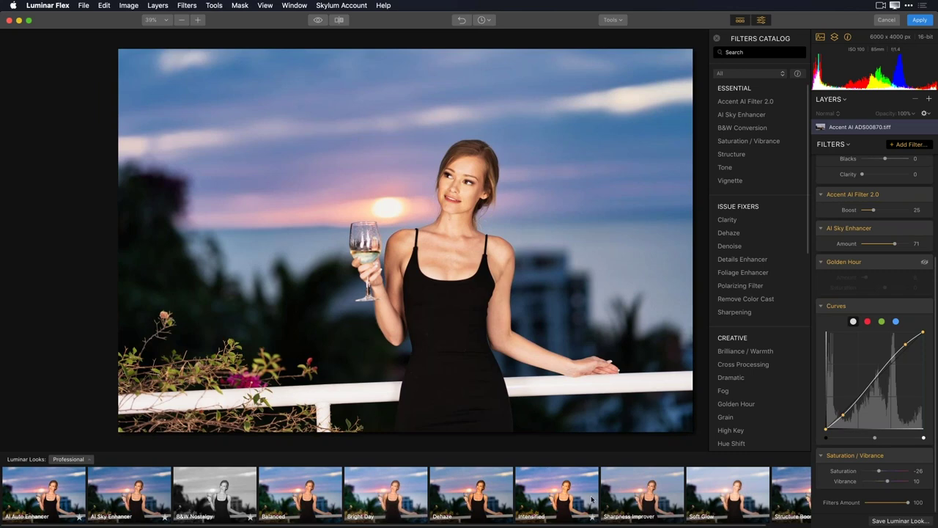
# View the Landscape collection of Luminar Looks and switch to the Creative collection.
pyautogui.click(82, 461)
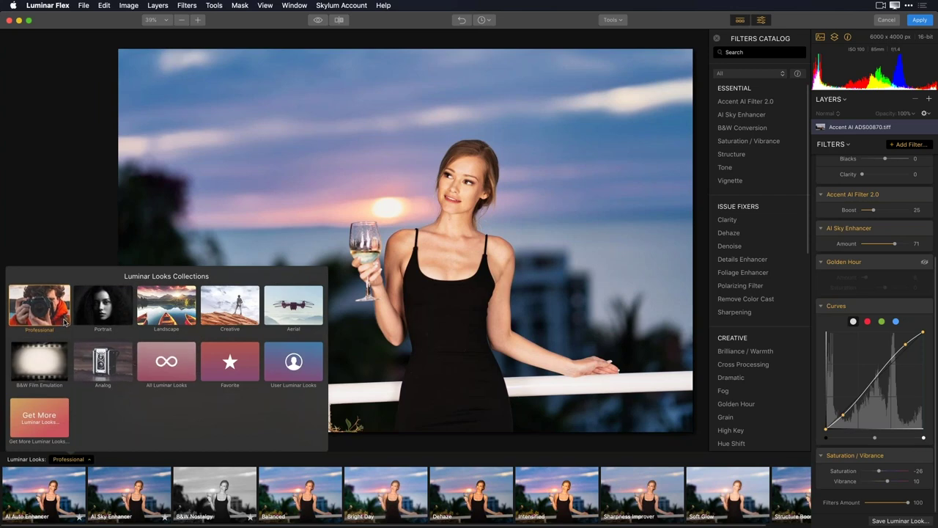
pyautogui.click(167, 308)
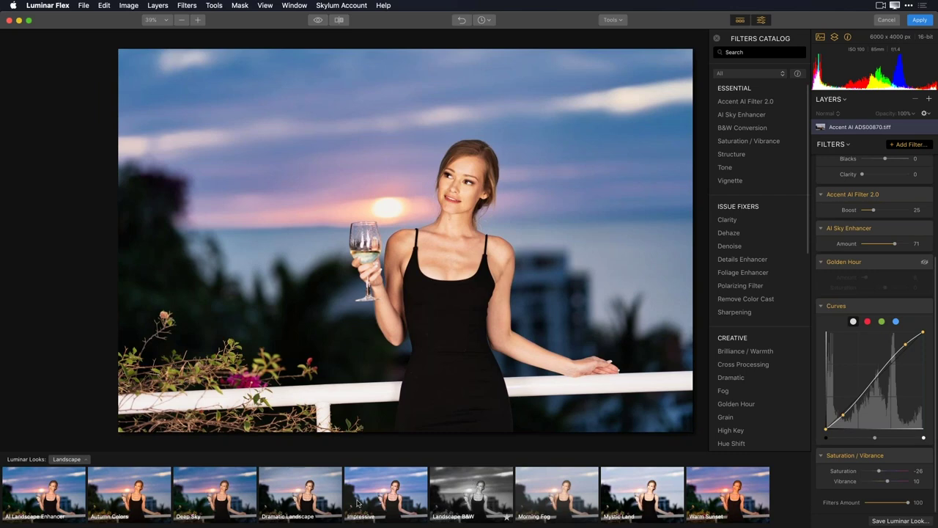
pyautogui.click(68, 461)
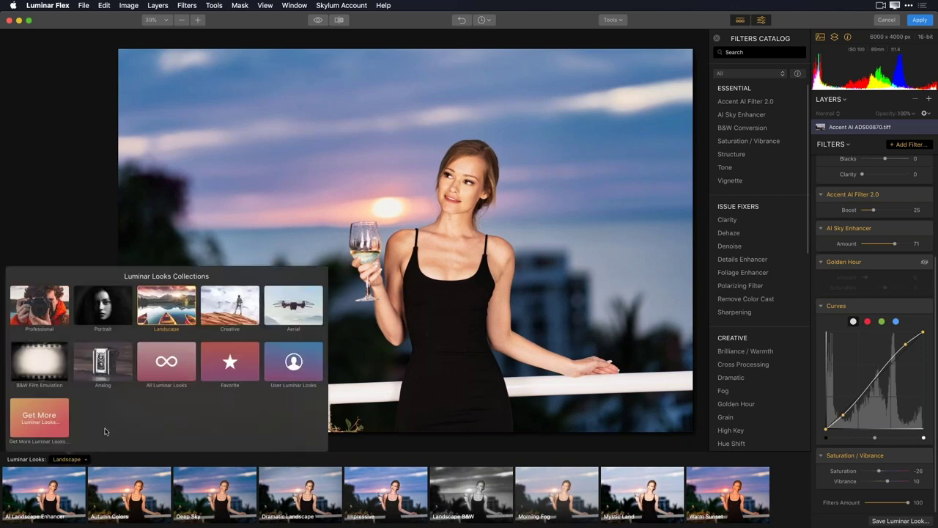
pyautogui.click(226, 316)
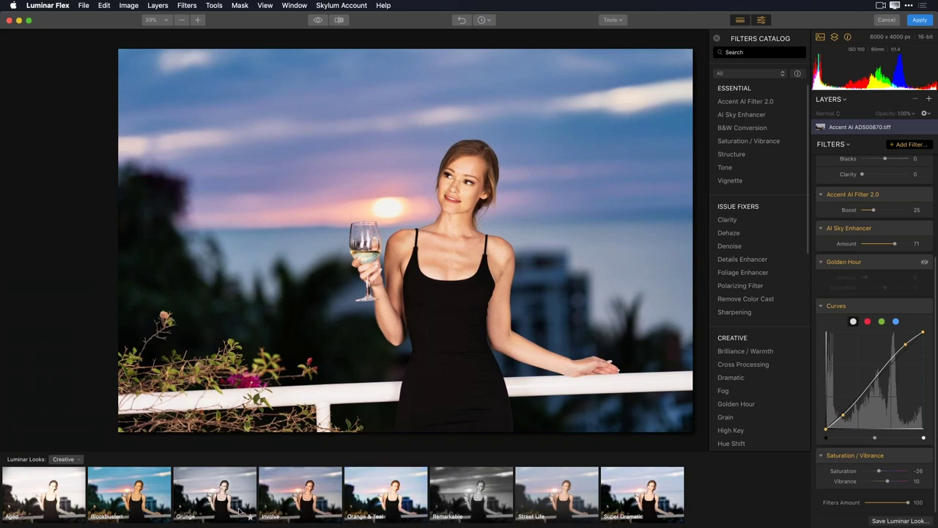
# Try the Grunge look and go back in the history to the Saturation / Vibrance: Enabled state.
pyautogui.click(226, 499)
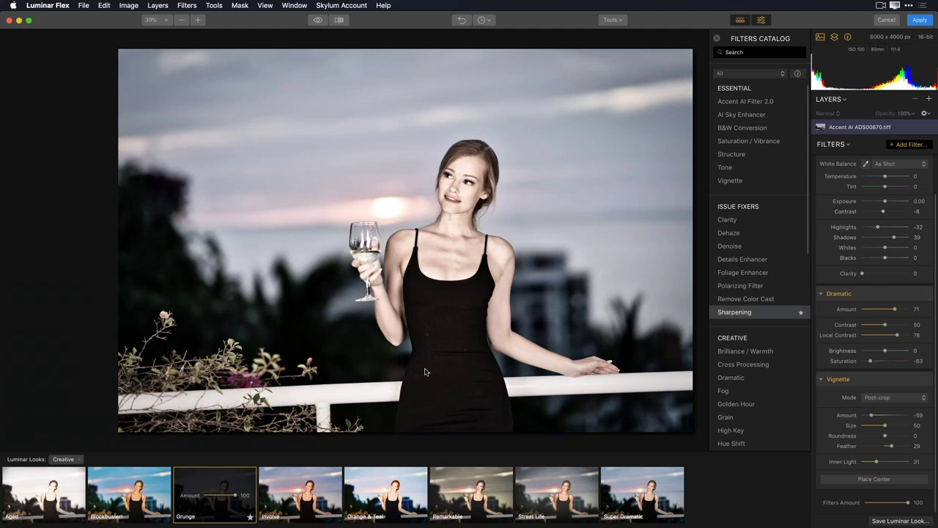
pyautogui.click(487, 21)
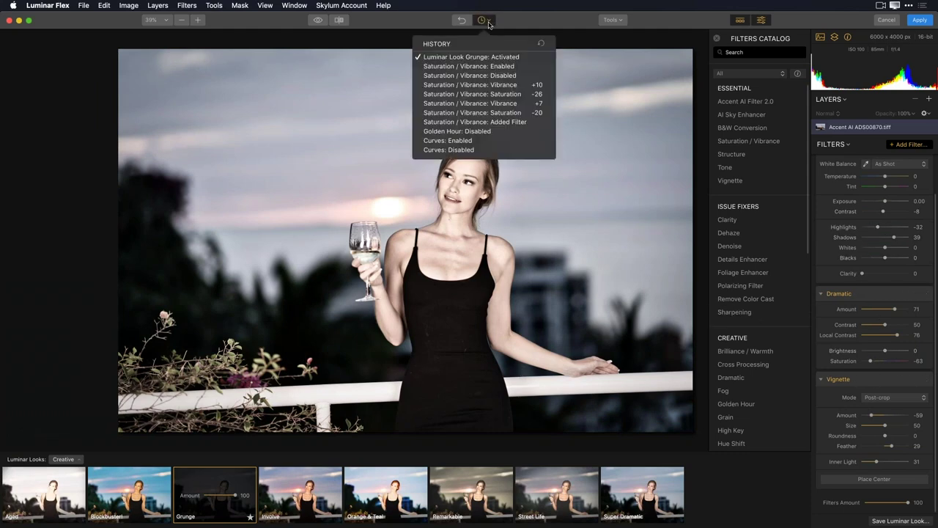
pyautogui.click(483, 66)
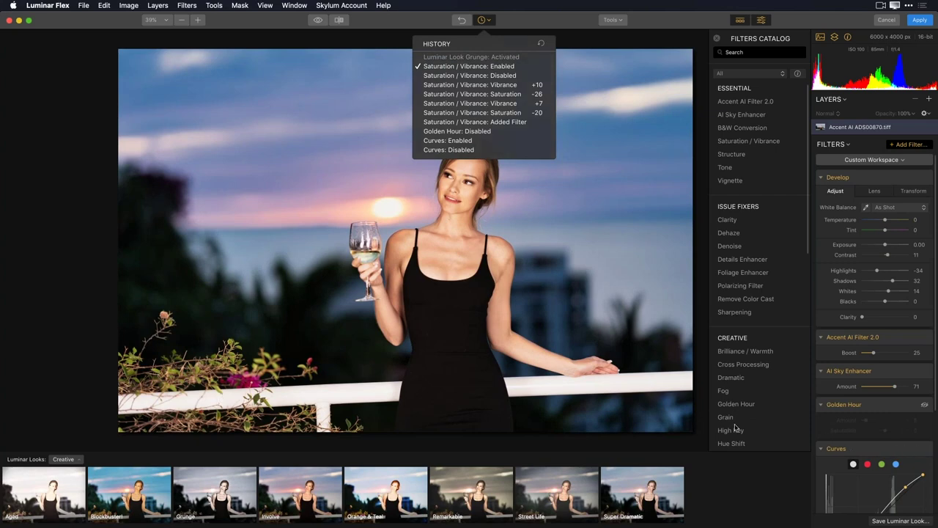
# Save the current filter settings as a Luminar Look named Olivia Porch.
pyautogui.scroll(-3, 866, 452)
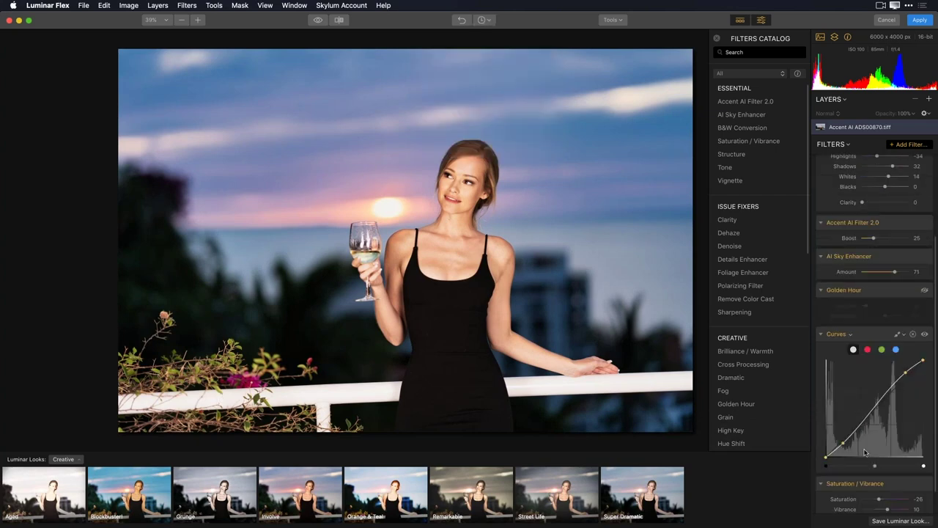
pyautogui.scroll(-1, 865, 453)
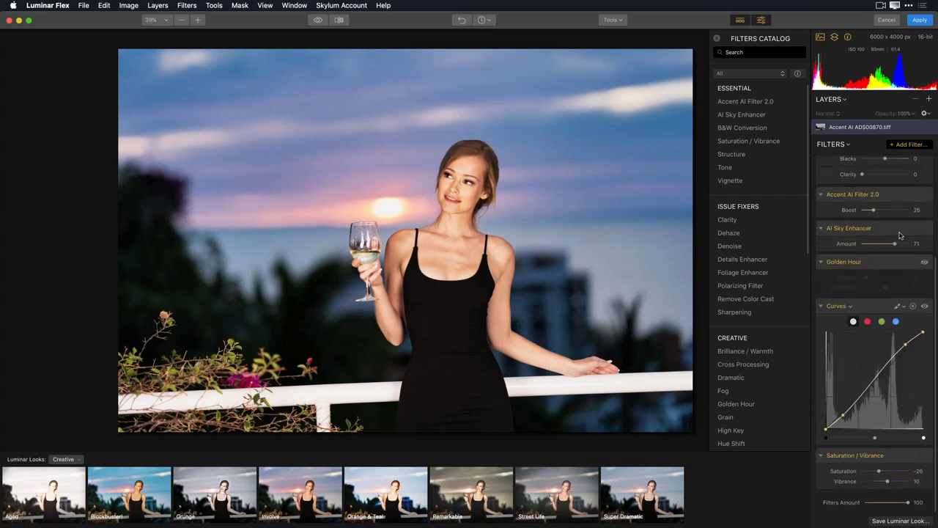
pyautogui.click(901, 521)
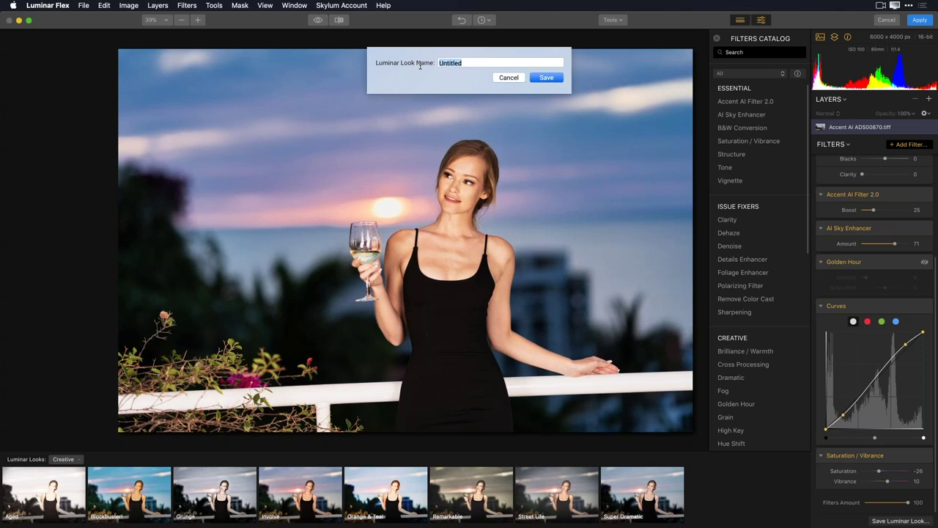
pyautogui.write('Olivia Porc')
pyautogui.click(549, 78)
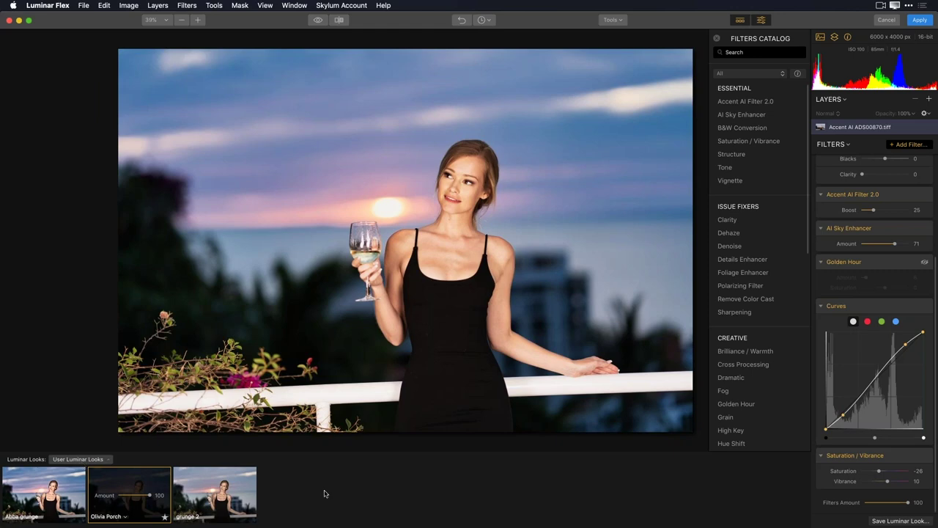
# Try the grunge 2 and Abba grunge user looks on the photo and return to the Olivia Porch look.
pyautogui.click(99, 461)
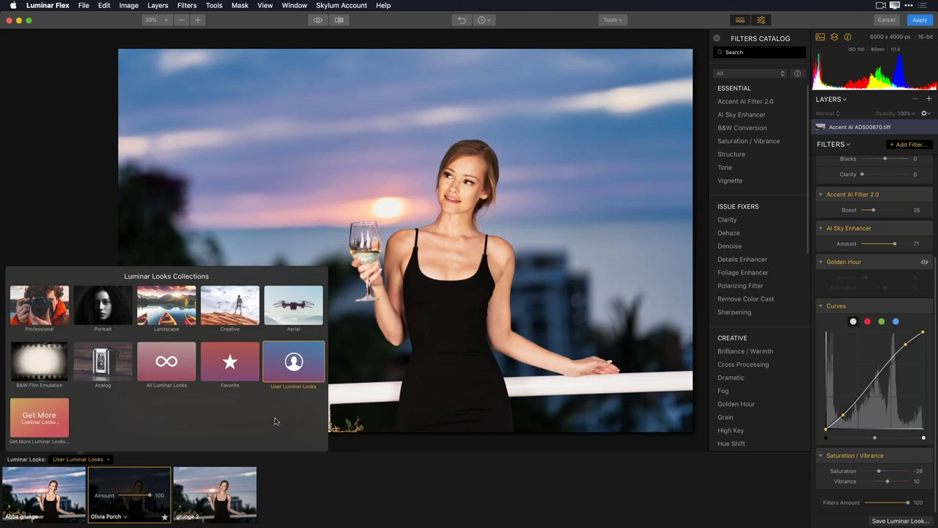
pyautogui.click(290, 496)
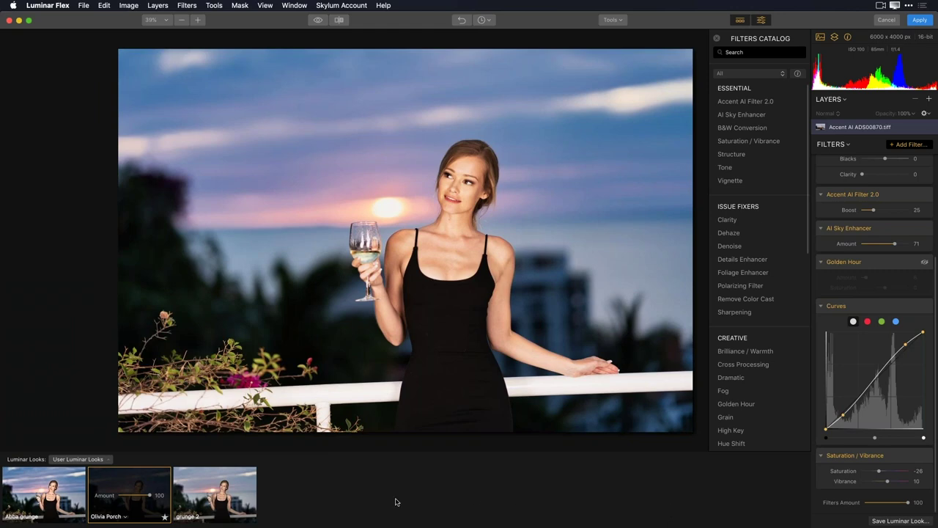
pyautogui.click(225, 506)
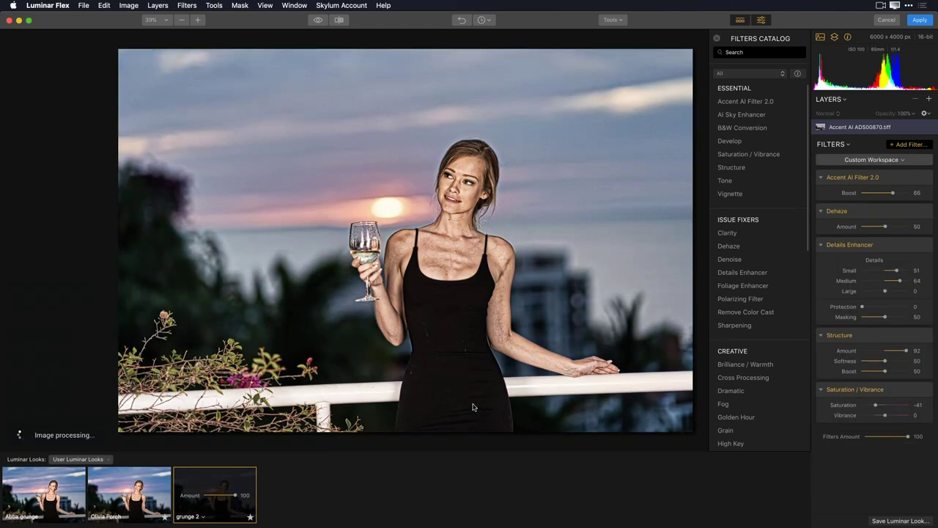
pyautogui.click(41, 499)
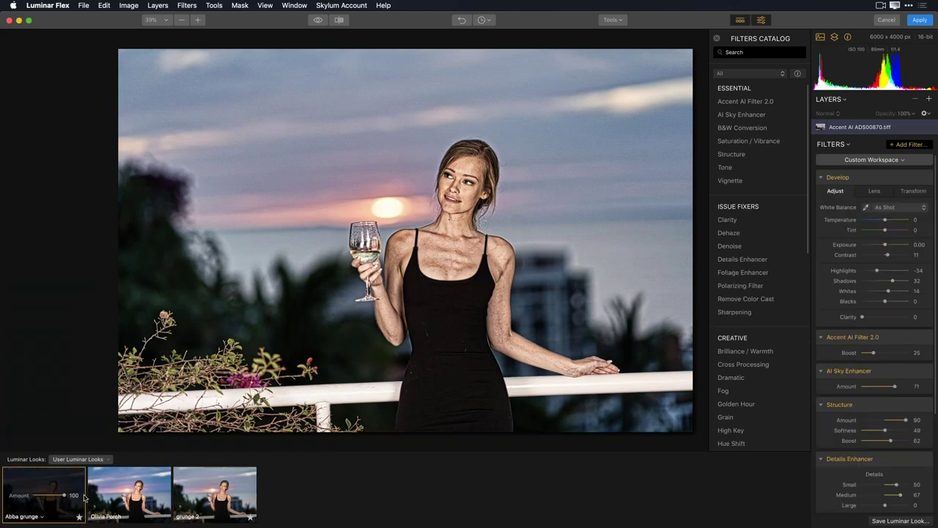
pyautogui.click(126, 497)
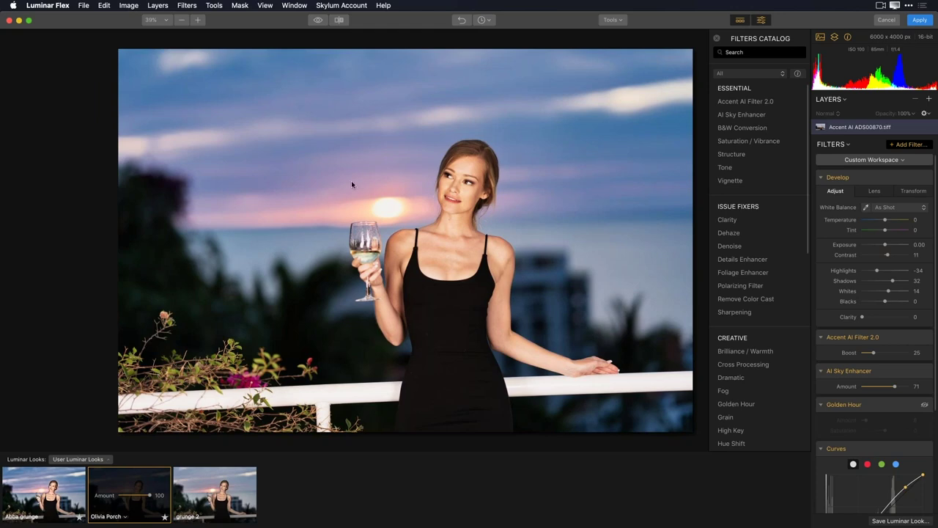
# Show the Creative collection of Luminar Looks and add a new adjustment layer above the photo layer.
pyautogui.click(96, 459)
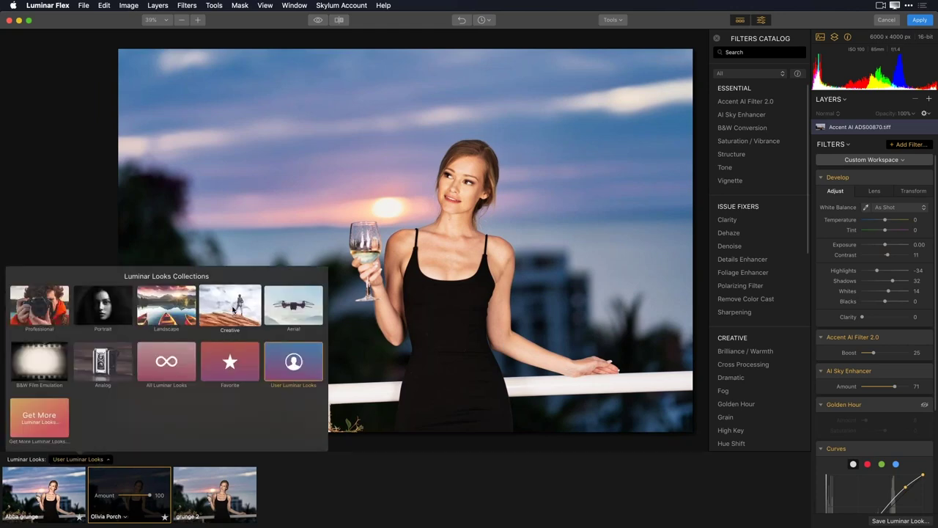
pyautogui.click(233, 310)
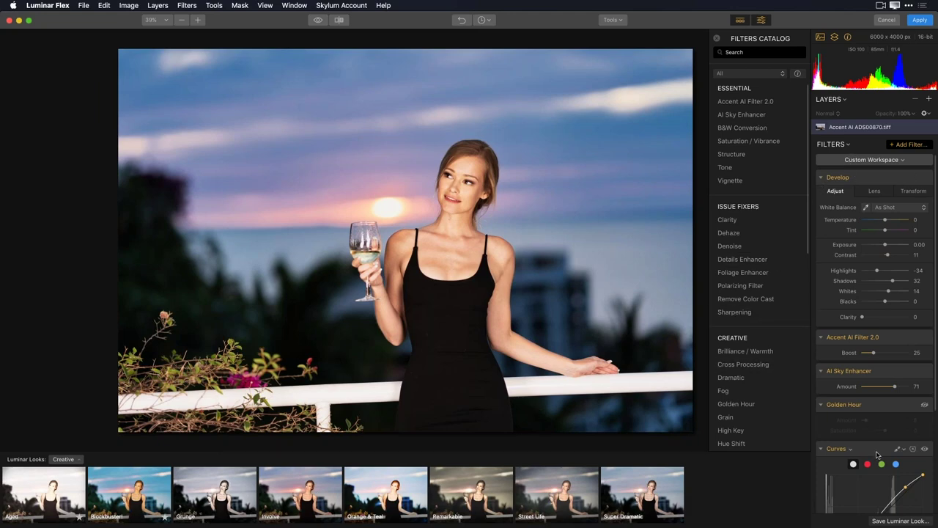
pyautogui.click(929, 101)
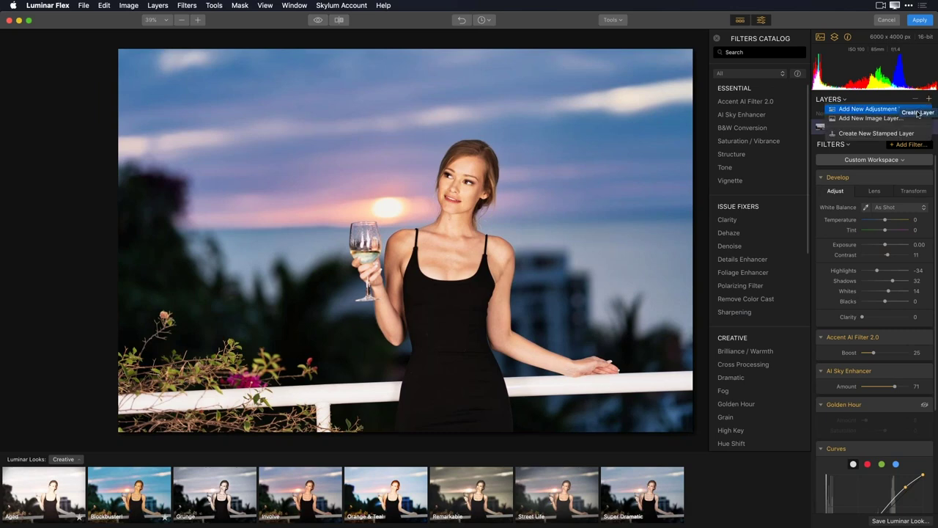
pyautogui.click(916, 109)
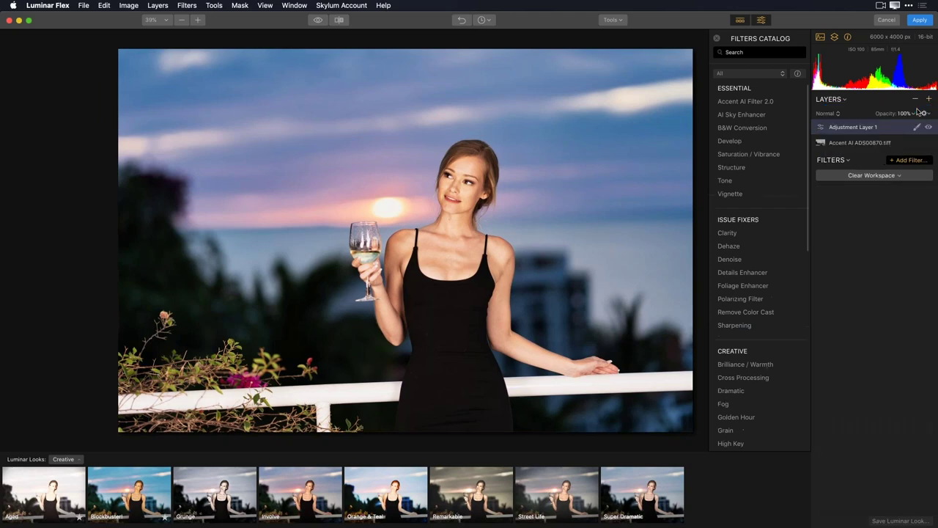
pyautogui.rightClick(874, 129)
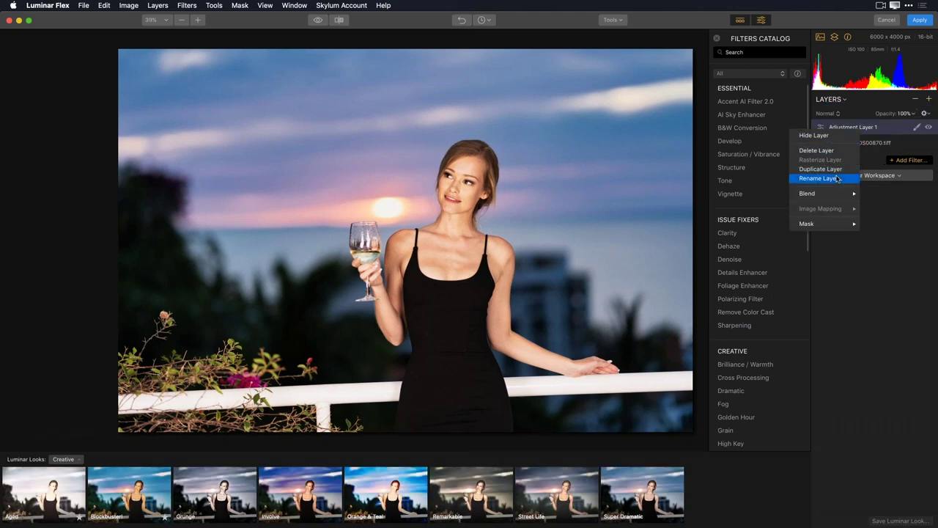
pyautogui.click(877, 192)
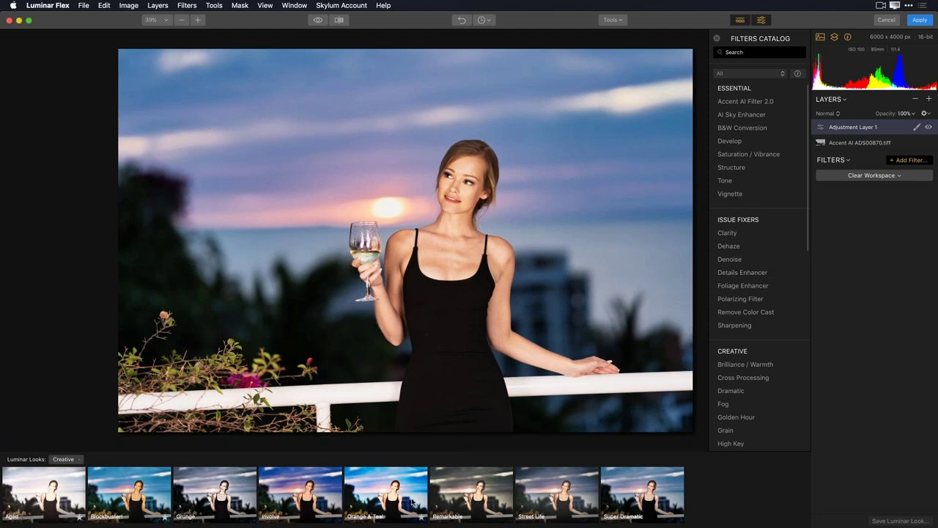
# Apply the Grunge look to the adjustment layer at an amount of 57, and compare the photo with the layer hidden and shown.
pyautogui.click(225, 503)
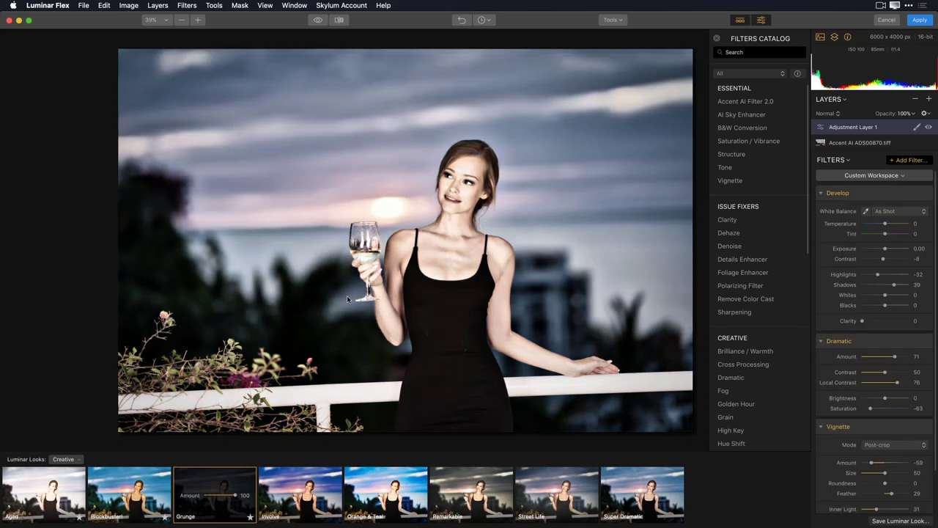
pyautogui.moveTo(235, 497); pyautogui.dragTo(220, 499)
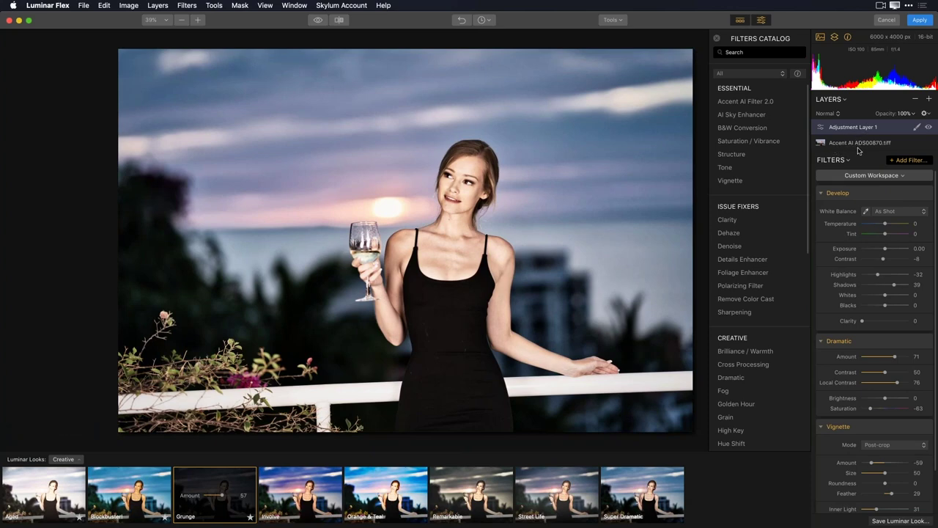
pyautogui.click(929, 128)
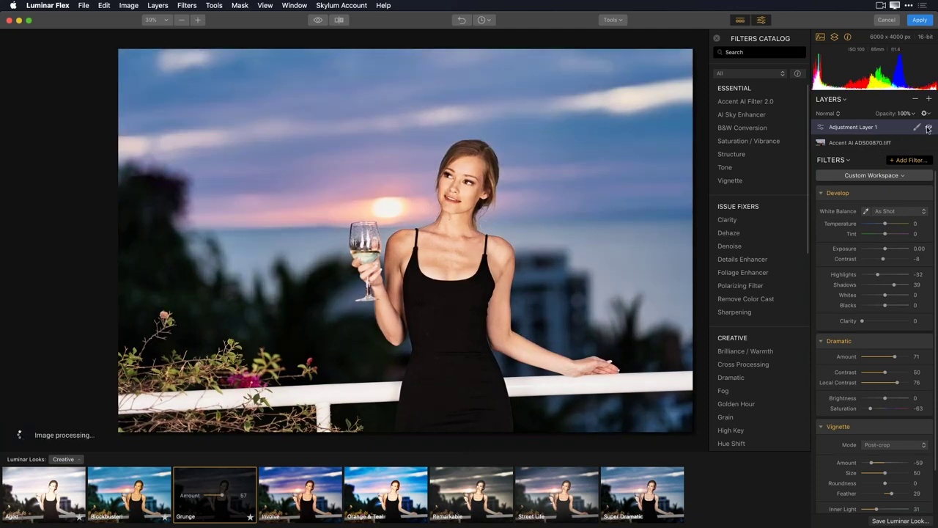
pyautogui.click(929, 128)
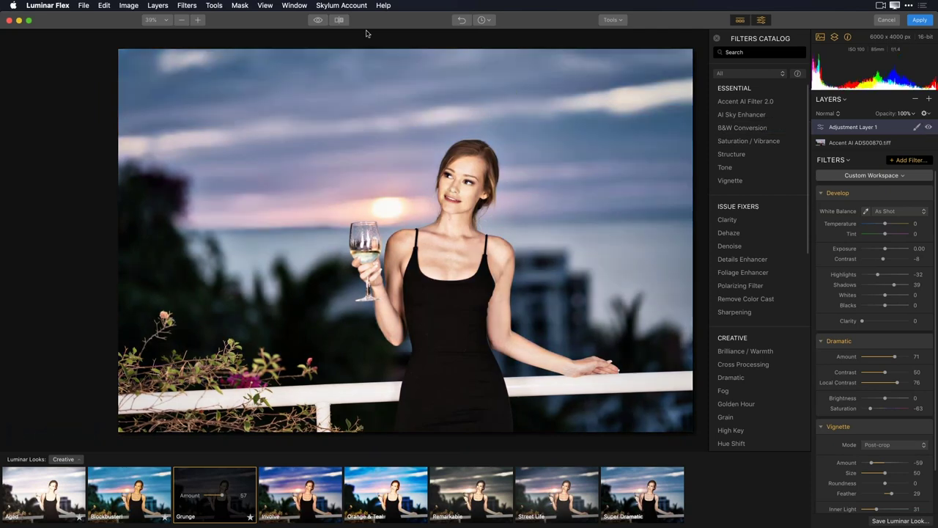
# Compare the original and edited photo in the before/after split view, moving the divider across the photo.
pyautogui.click(339, 21)
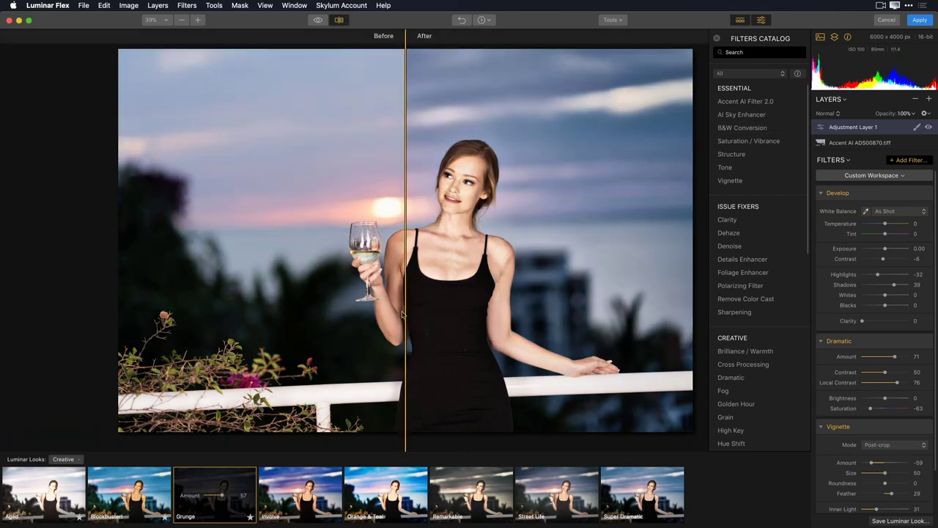
pyautogui.moveTo(404, 309); pyautogui.dragTo(180, 368)
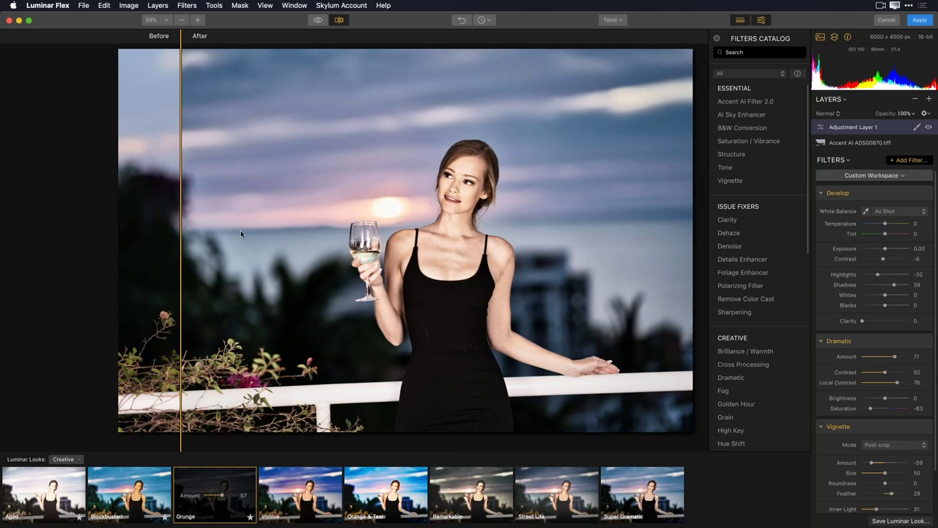
pyautogui.click(345, 21)
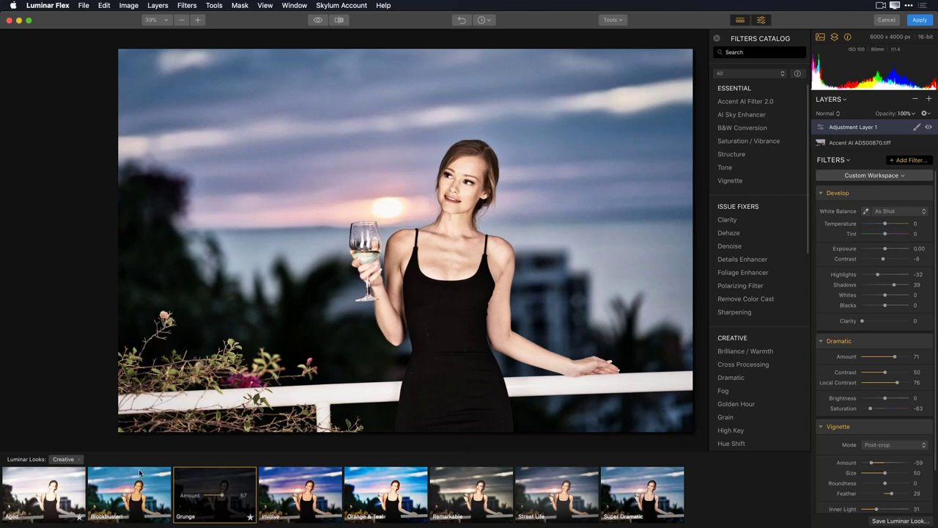
# Show the User Luminar Looks collection and view the management options of the grunge 2 look.
pyautogui.click(76, 460)
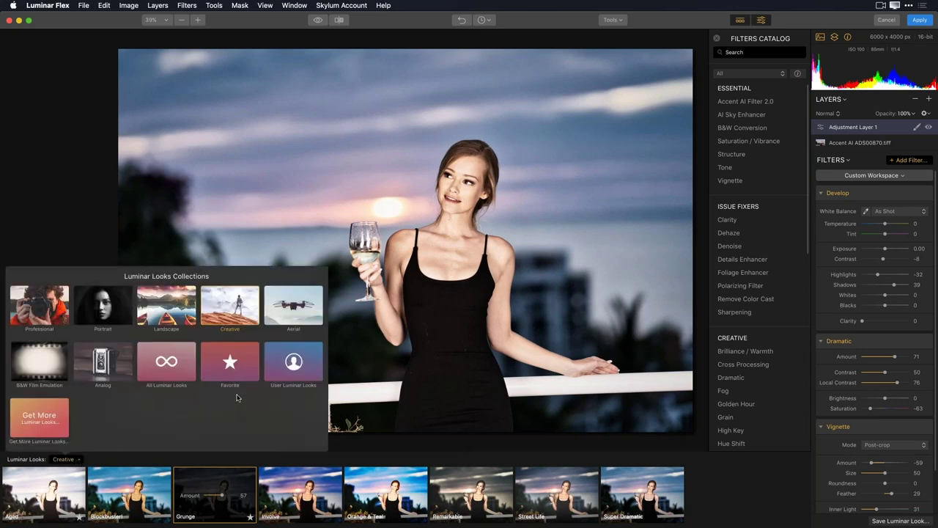
pyautogui.click(293, 363)
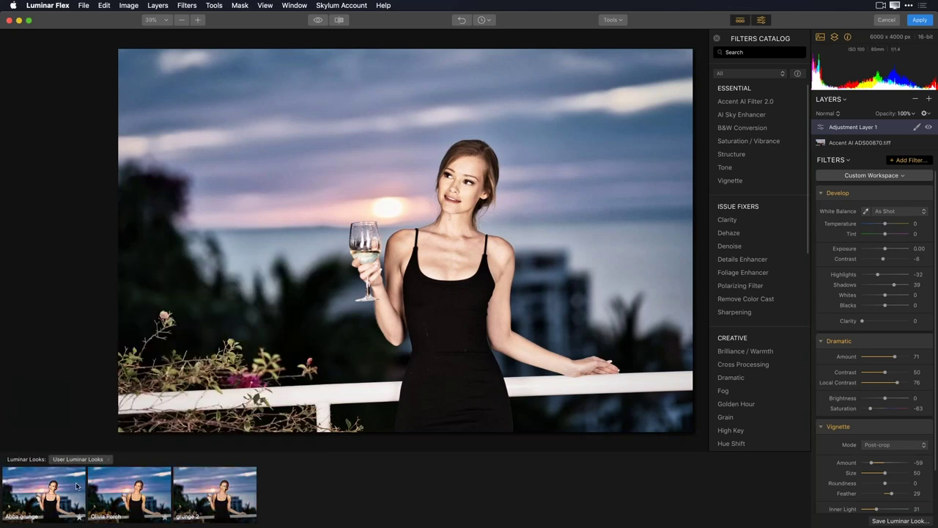
pyautogui.rightClick(212, 491)
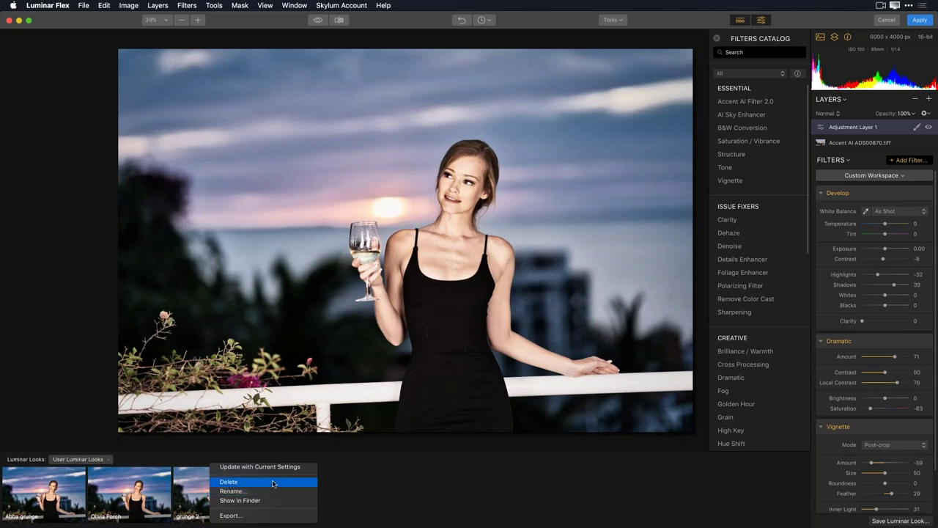
pyautogui.click(296, 482)
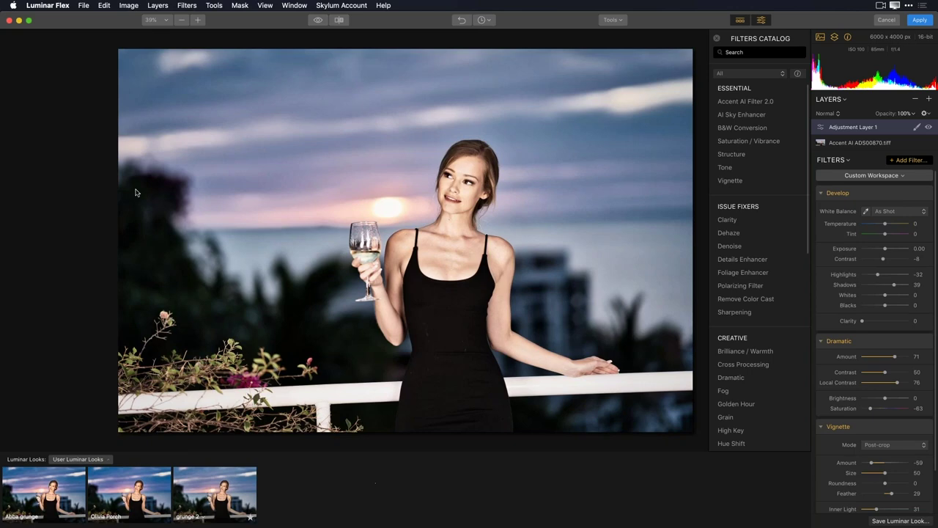
# Show the Luminar Looks folder in Finder, locate the Olivia Porch.lmp file in it and close the folder window.
pyautogui.click(83, 6)
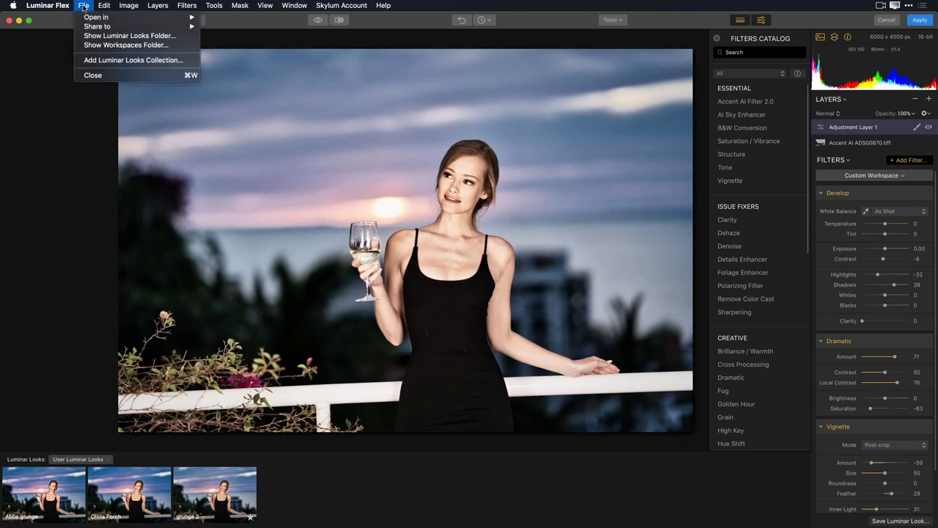
pyautogui.click(131, 37)
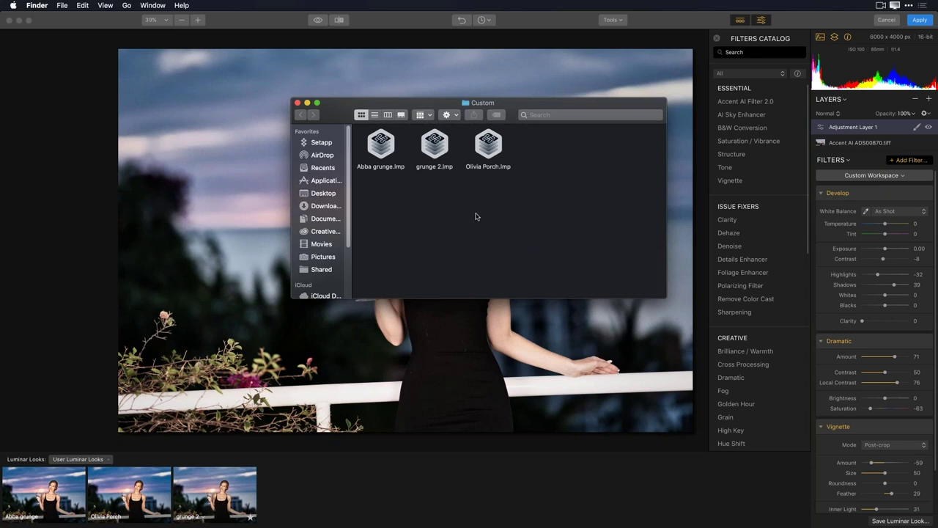
pyautogui.click(489, 153)
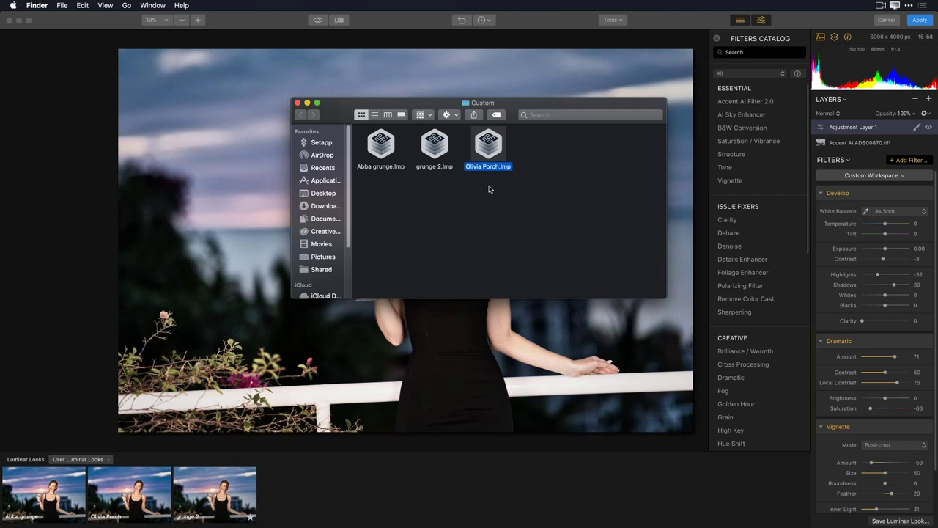
pyautogui.click(441, 257)
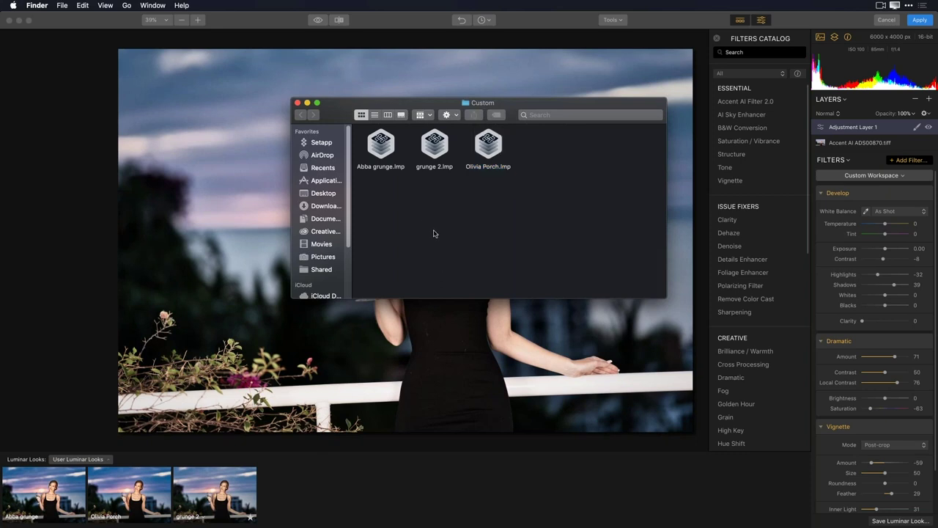
pyautogui.click(298, 103)
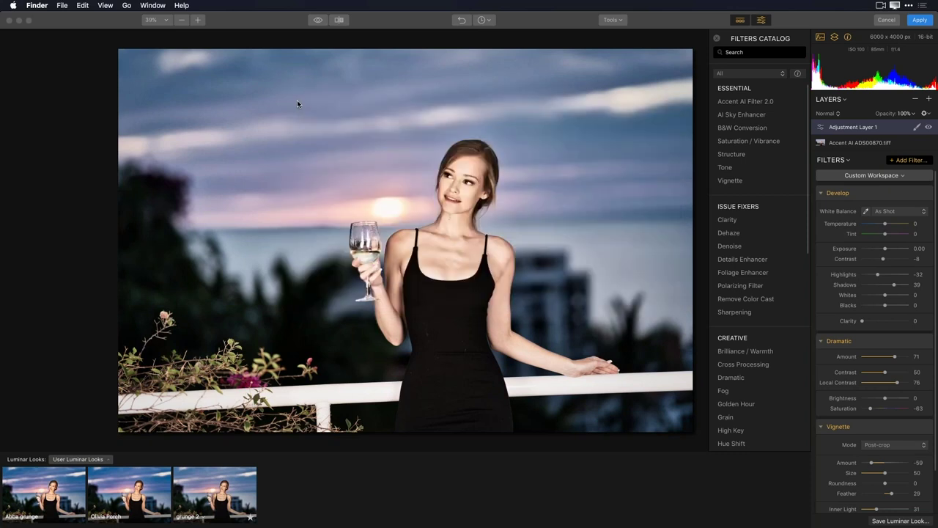
# Open the Luminar Marketplace web page for getting more Luminar Looks and enlarge the Chrome window to full screen.
pyautogui.click(95, 459)
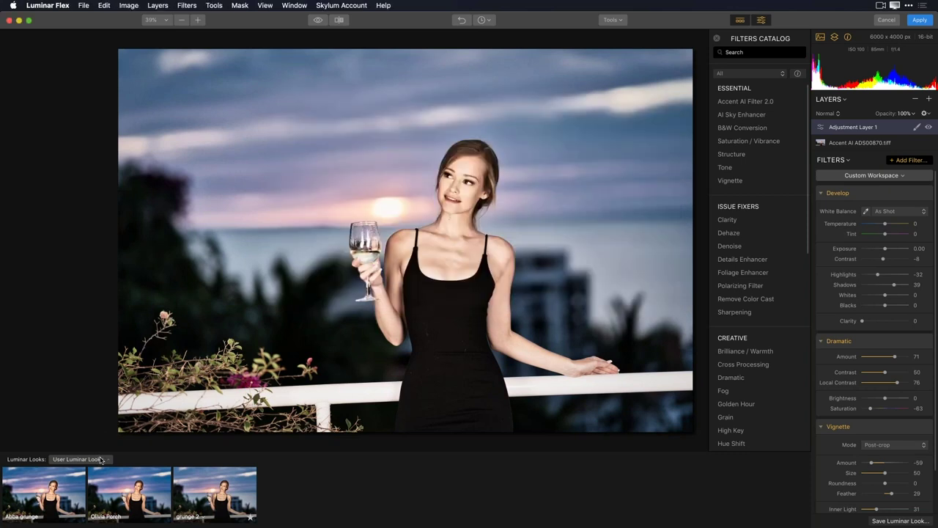
pyautogui.click(95, 458)
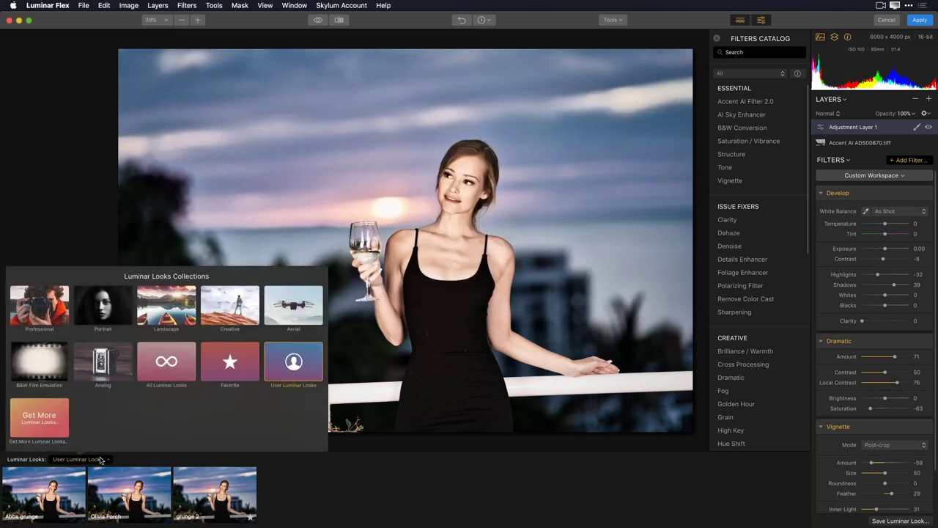
pyautogui.click(43, 421)
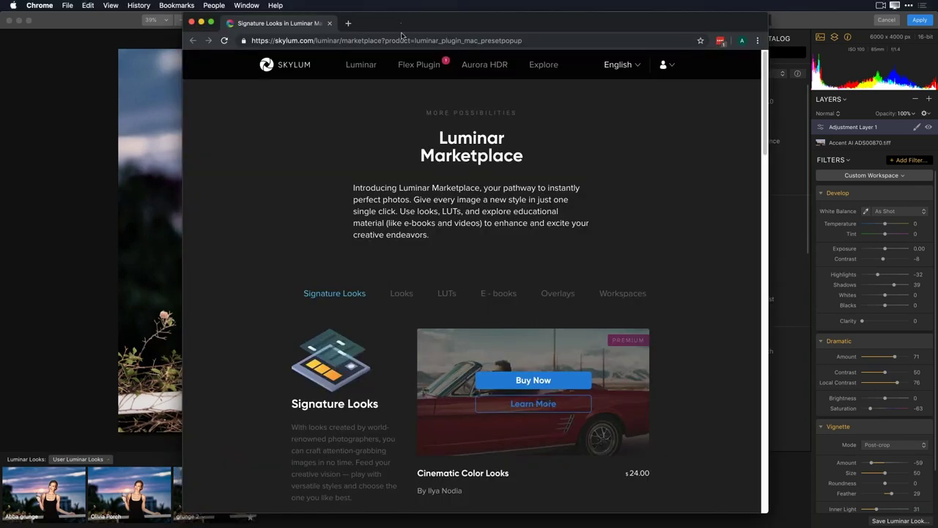
pyautogui.click(211, 23)
pyautogui.press('Escape')
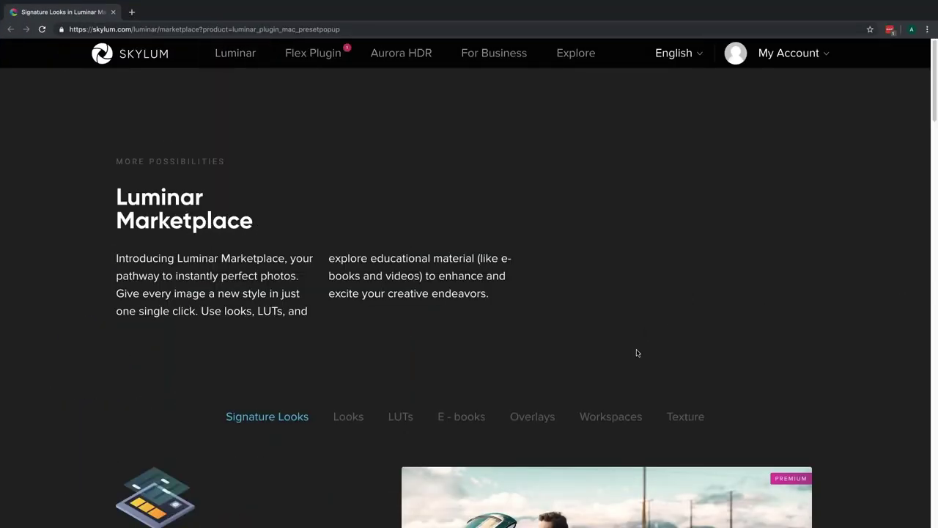
# Show the Workspaces category of the Luminar Marketplace and look through the workspaces offered.
pyautogui.scroll(-5, 641, 351)
pyautogui.scroll(4, 641, 351)
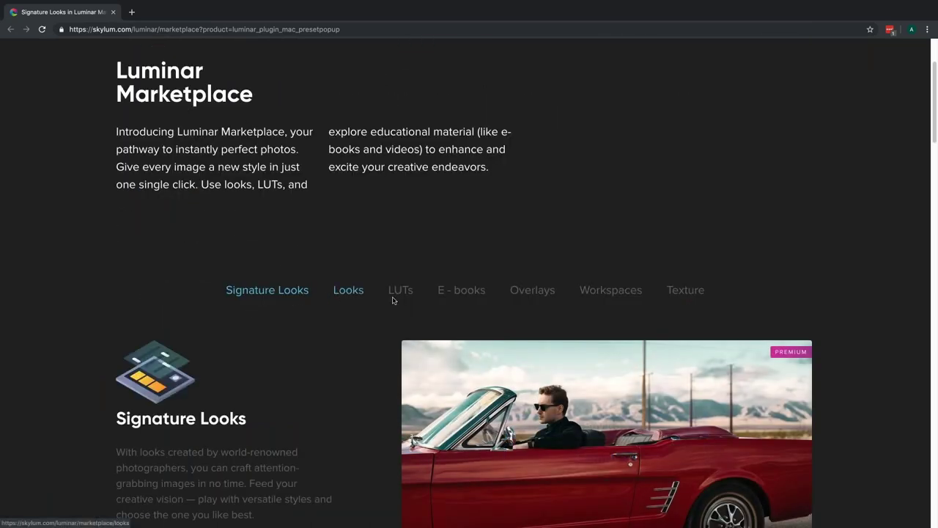
pyautogui.click(616, 296)
pyautogui.scroll(-1, 833, 350)
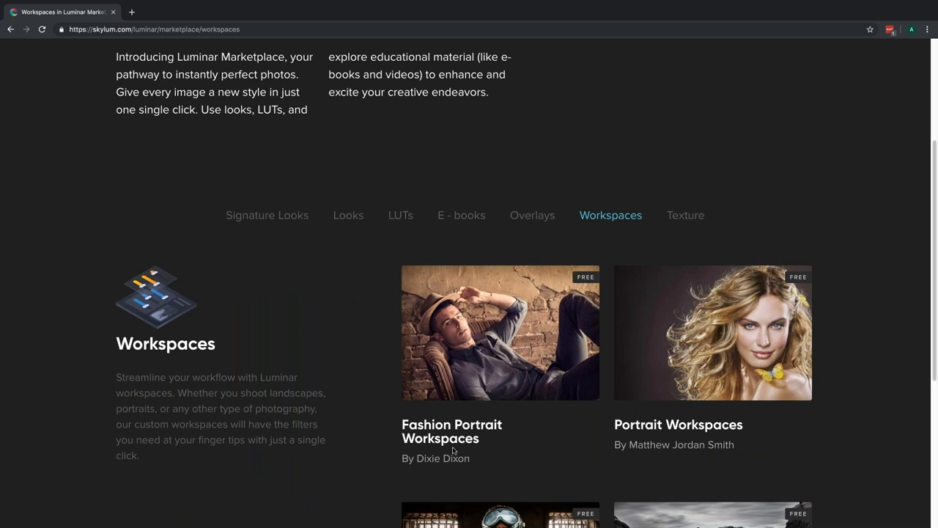
pyautogui.scroll(-1, 515, 444)
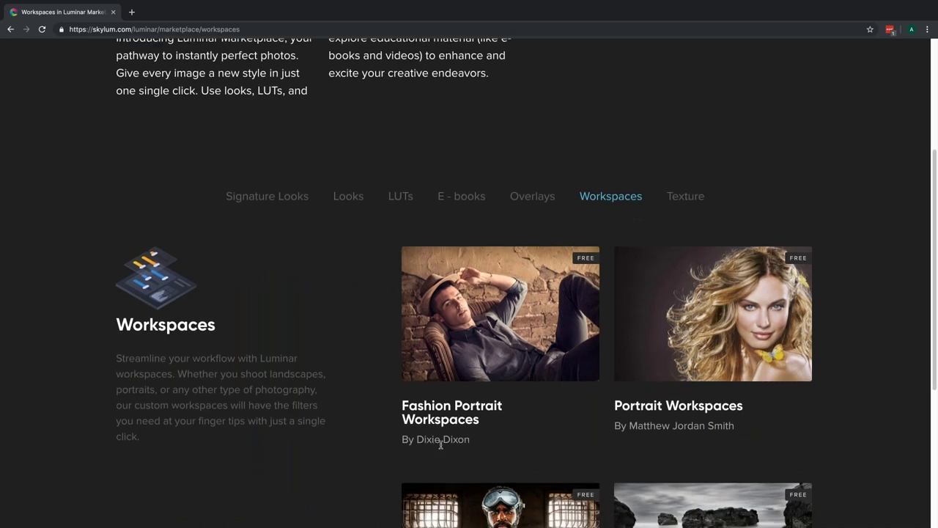
pyautogui.scroll(-3, 810, 439)
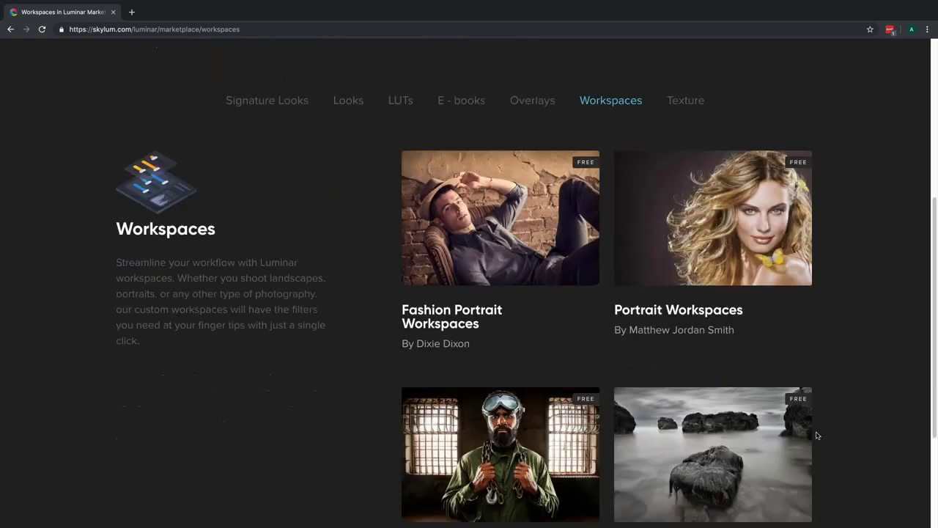
pyautogui.scroll(3, 504, 495)
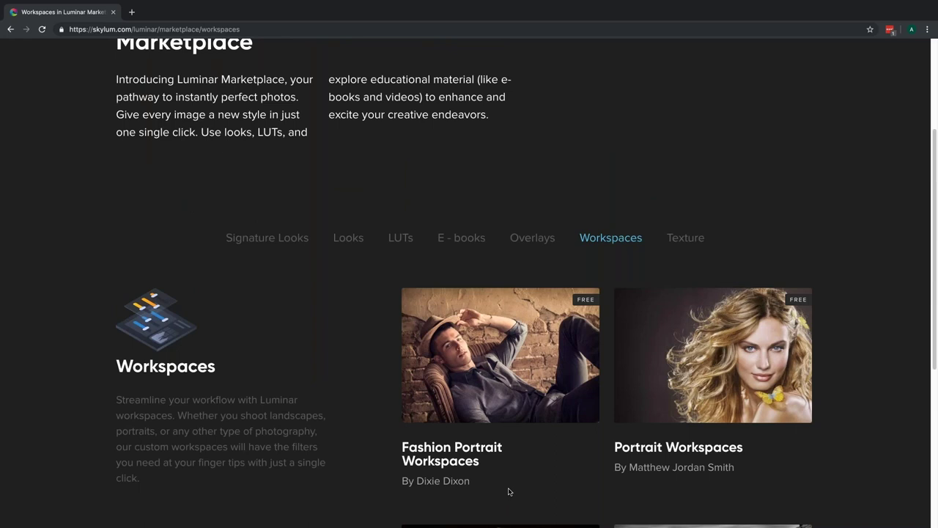
pyautogui.scroll(2, 242, 224)
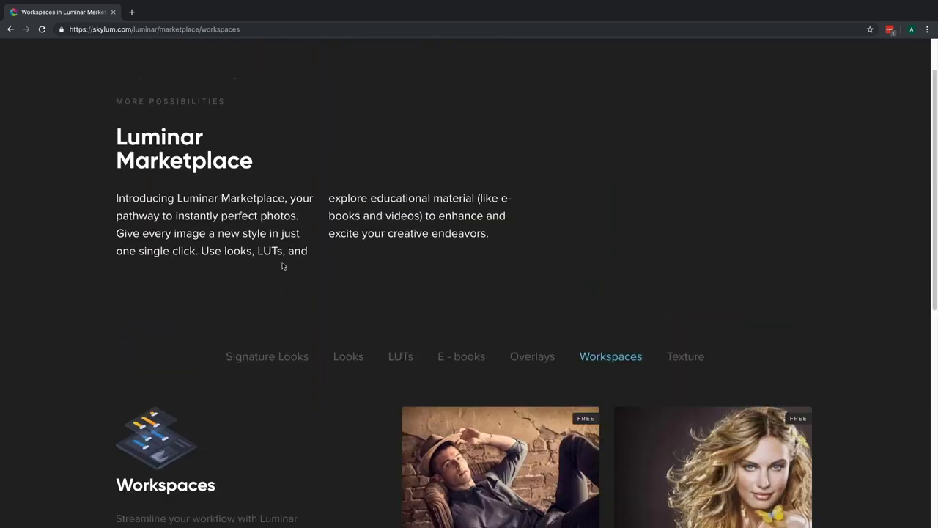
# Show the Looks category of the marketplace and browse the free and premium look collections.
pyautogui.click(340, 359)
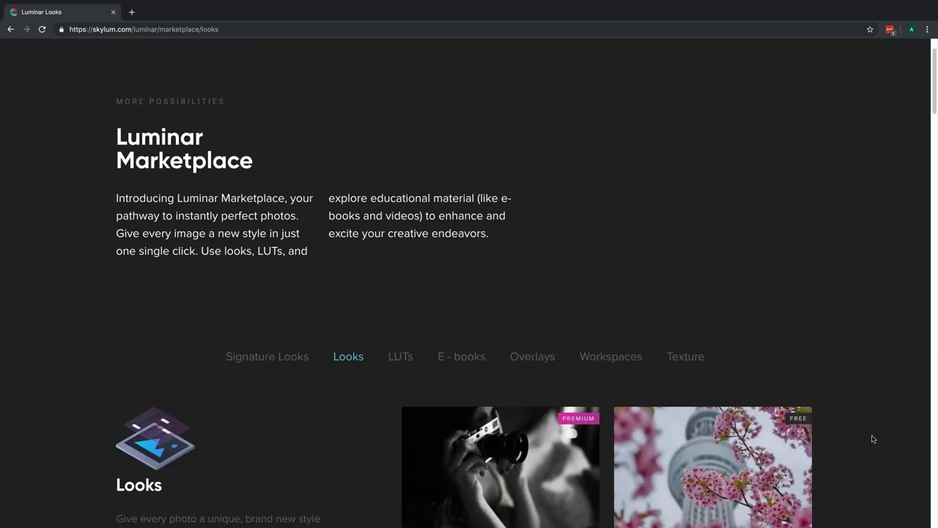
pyautogui.scroll(-3, 874, 437)
pyautogui.scroll(-1, 872, 438)
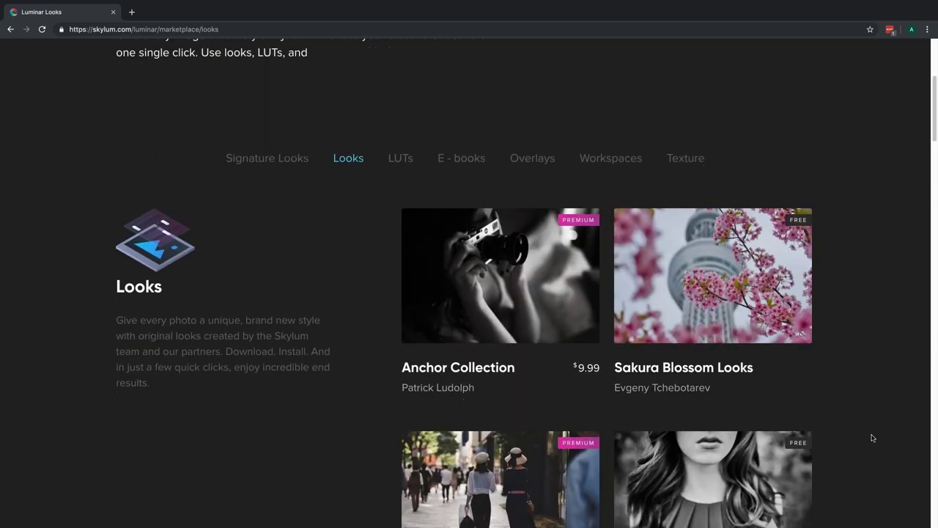
pyautogui.scroll(-2, 871, 436)
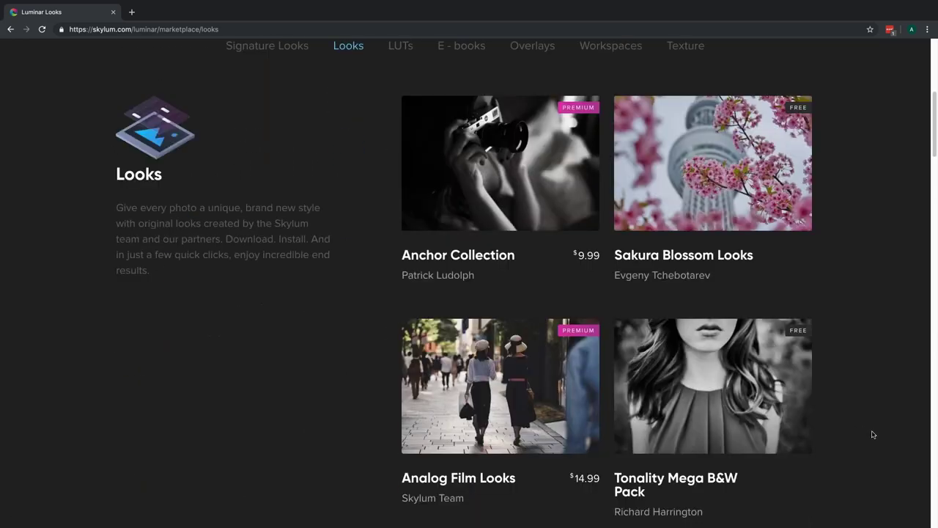
pyautogui.scroll(-2, 873, 435)
pyautogui.scroll(-1, 873, 435)
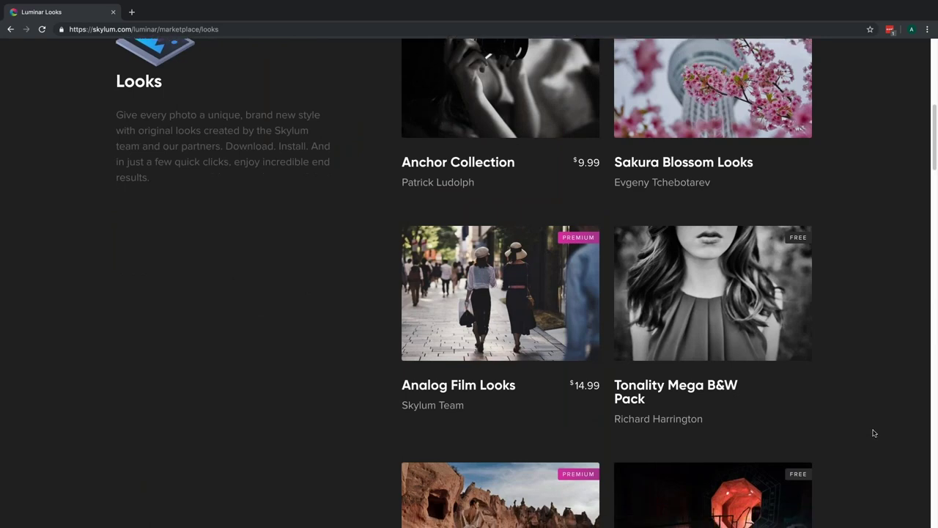
pyautogui.scroll(-3, 874, 431)
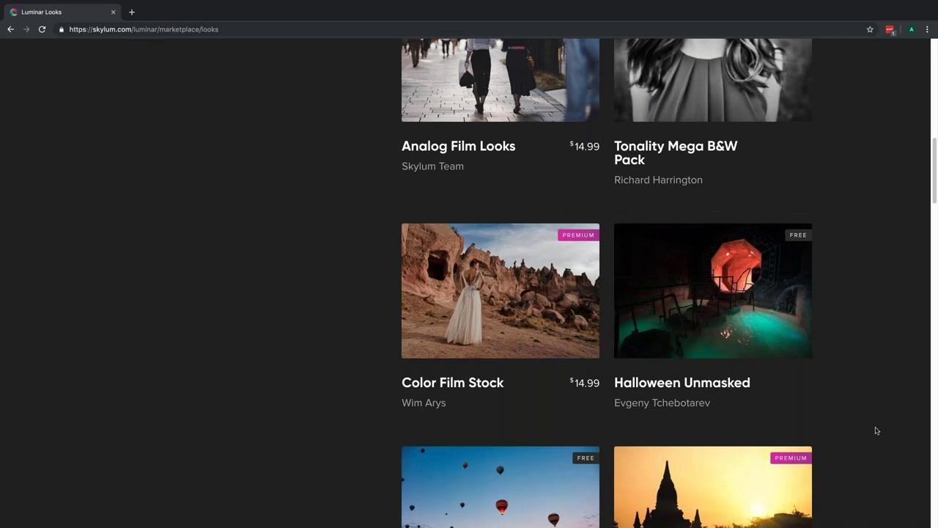
pyautogui.scroll(-2, 876, 430)
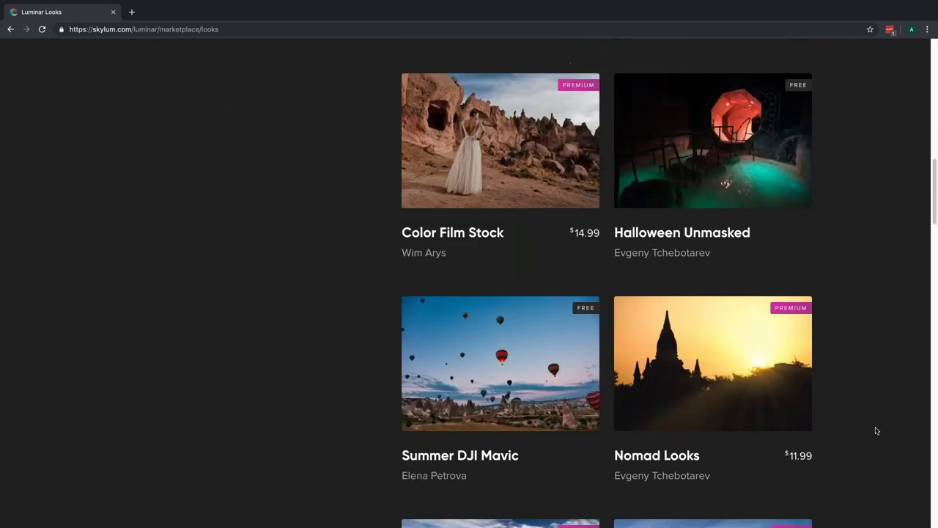
pyautogui.scroll(-1, 876, 430)
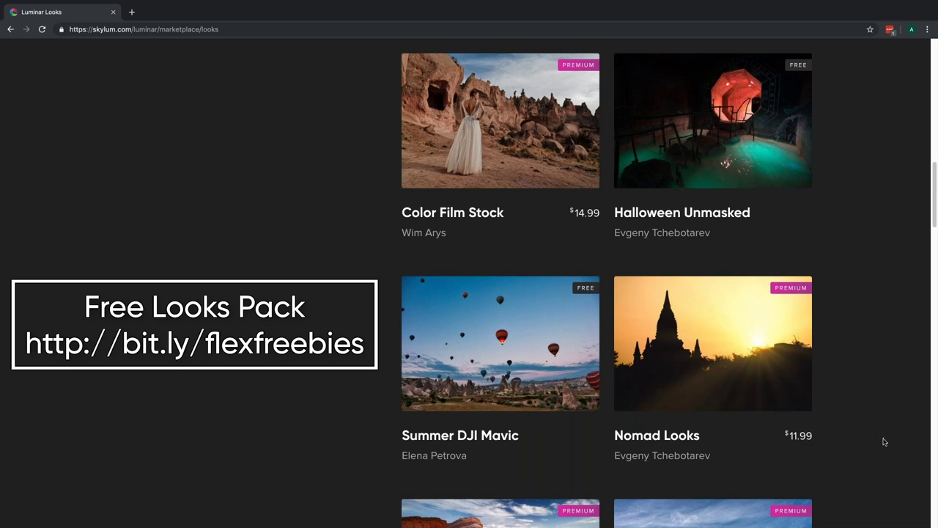
pyautogui.scroll(-1, 884, 441)
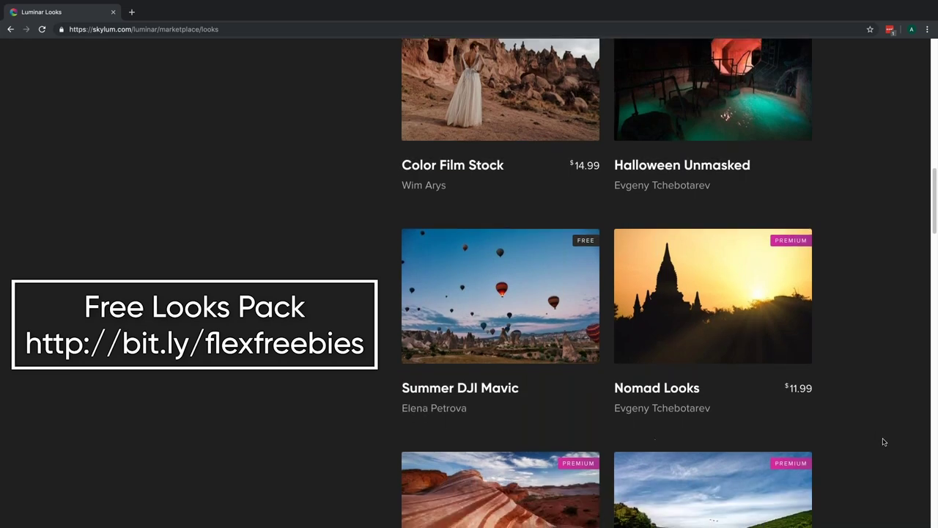
pyautogui.scroll(-1, 884, 442)
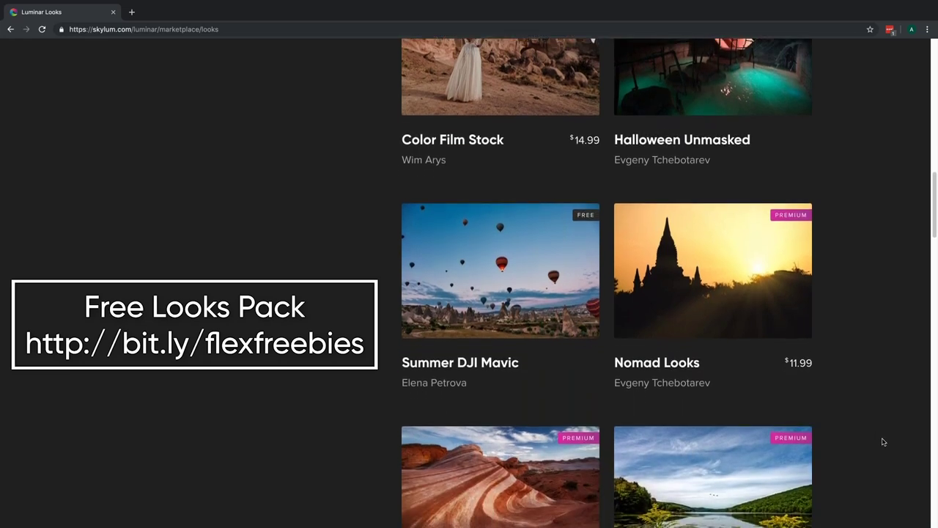
# Download the free Summer DJI Mavic looks from their product page and open the downloaded pack in Luminar Flex.
pyautogui.moveTo(519, 309)
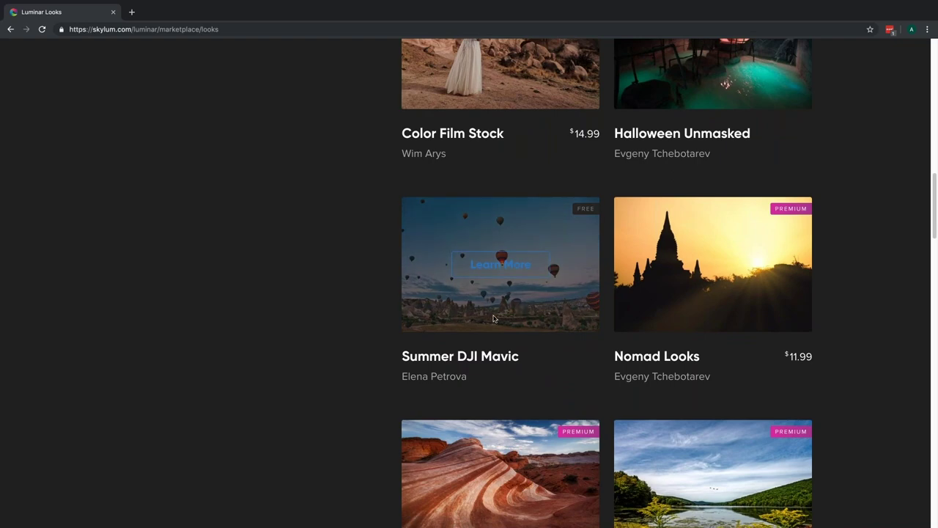
pyautogui.click(505, 266)
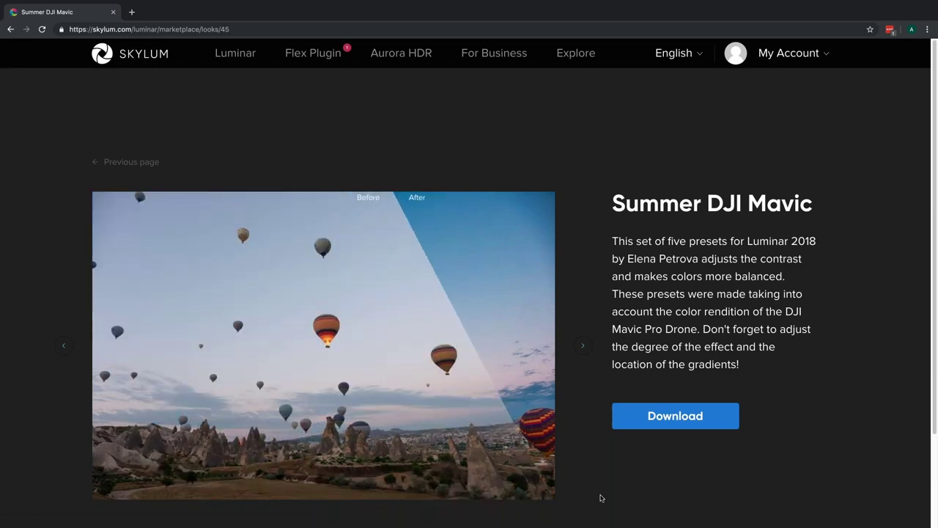
pyautogui.scroll(-1, 601, 497)
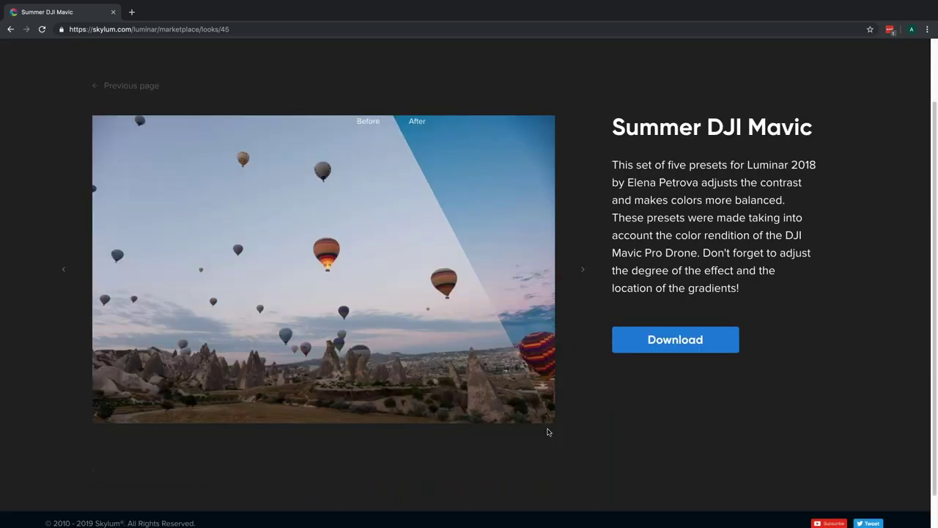
pyautogui.click(681, 346)
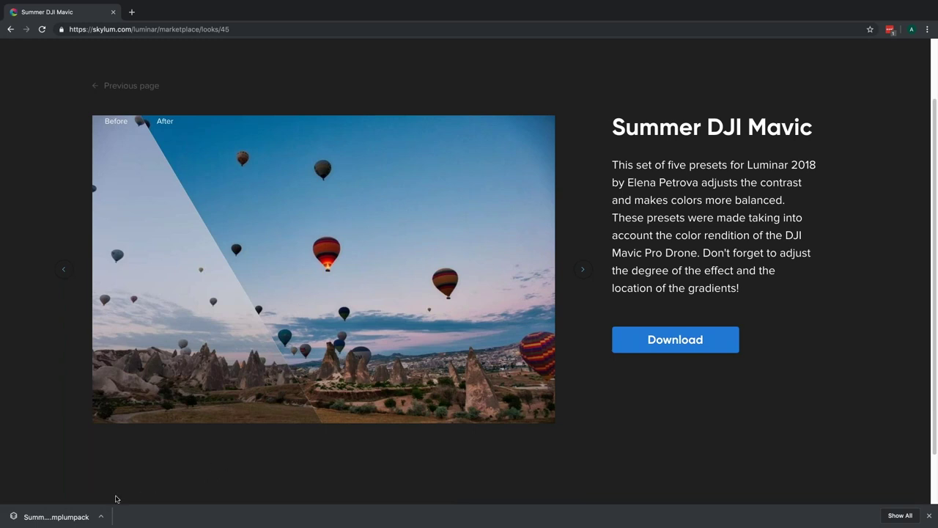
pyautogui.click(44, 517)
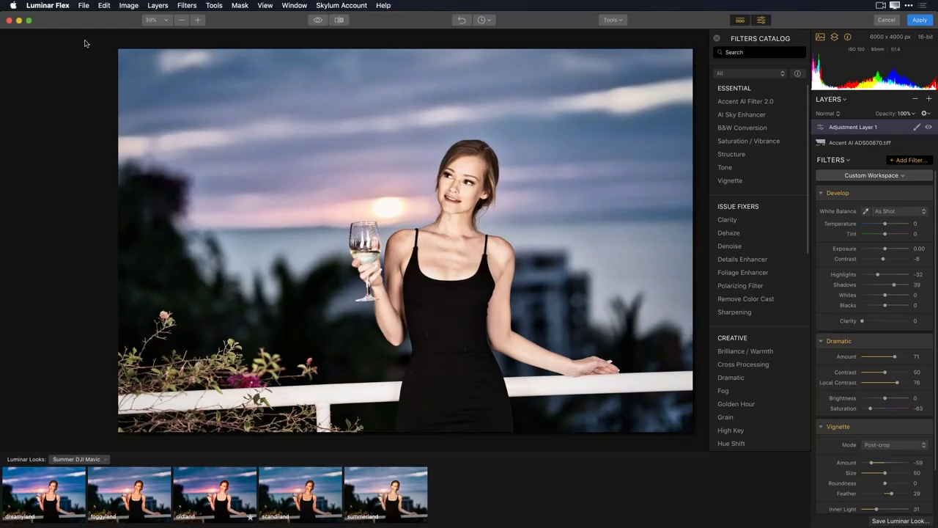
# Add the SummerDJIMavic2.mplumpack file from the Downloads folder as a Luminar Looks collection.
pyautogui.click(85, 6)
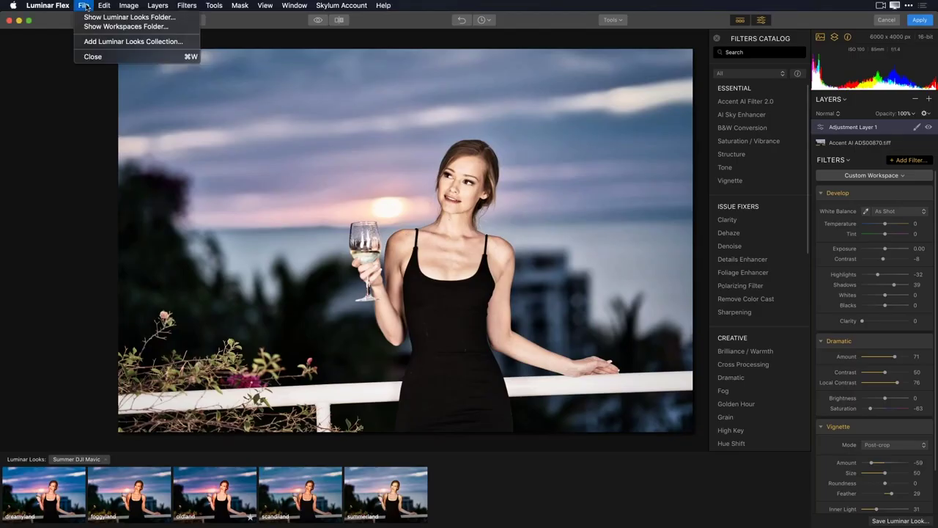
pyautogui.click(95, 43)
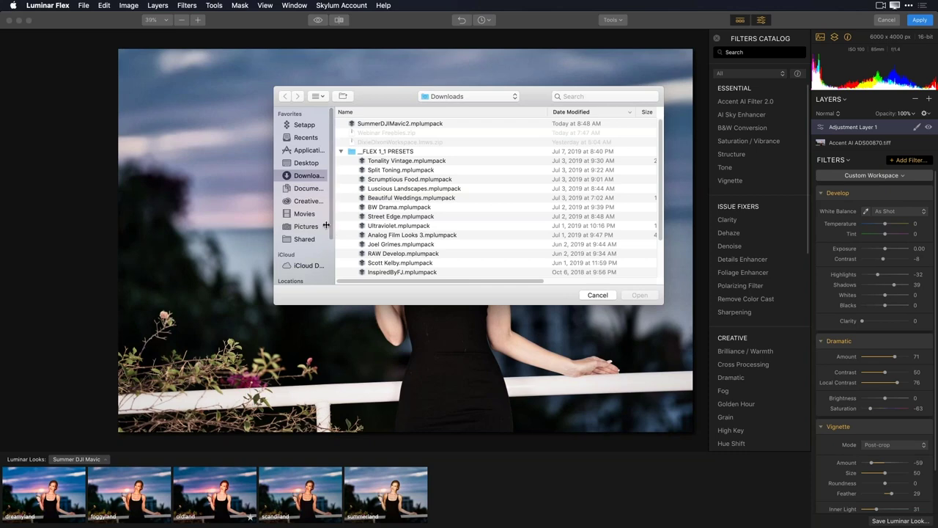
pyautogui.click(401, 125)
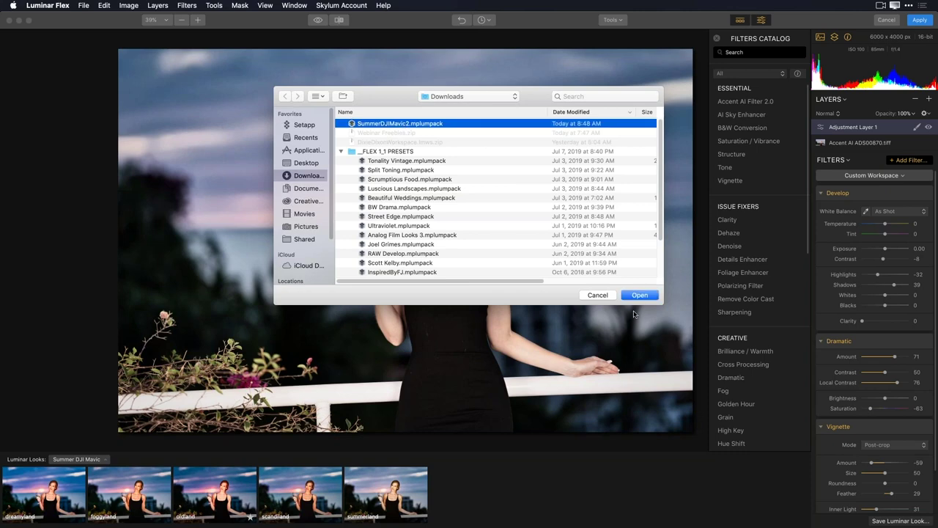
pyautogui.click(638, 296)
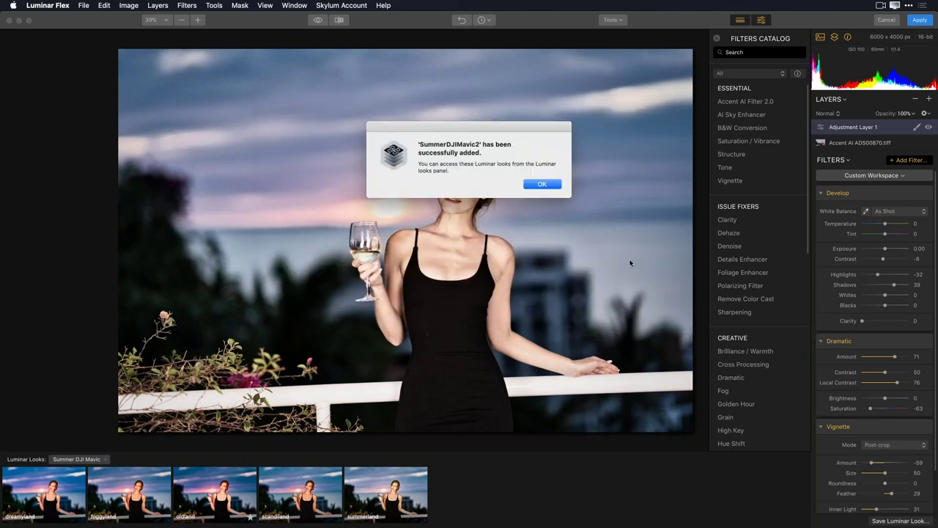
pyautogui.click(542, 184)
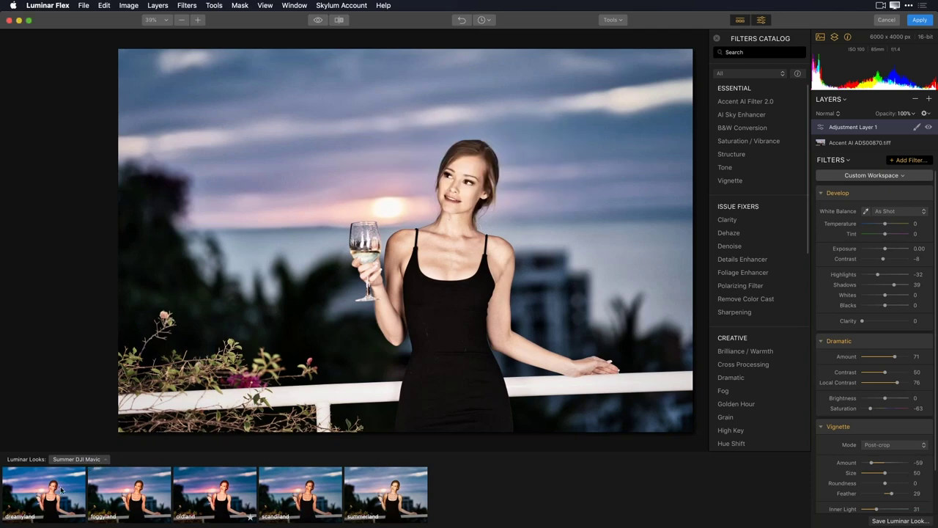
# View the available Luminar Looks collections and show the Favorite collection.
pyautogui.click(102, 460)
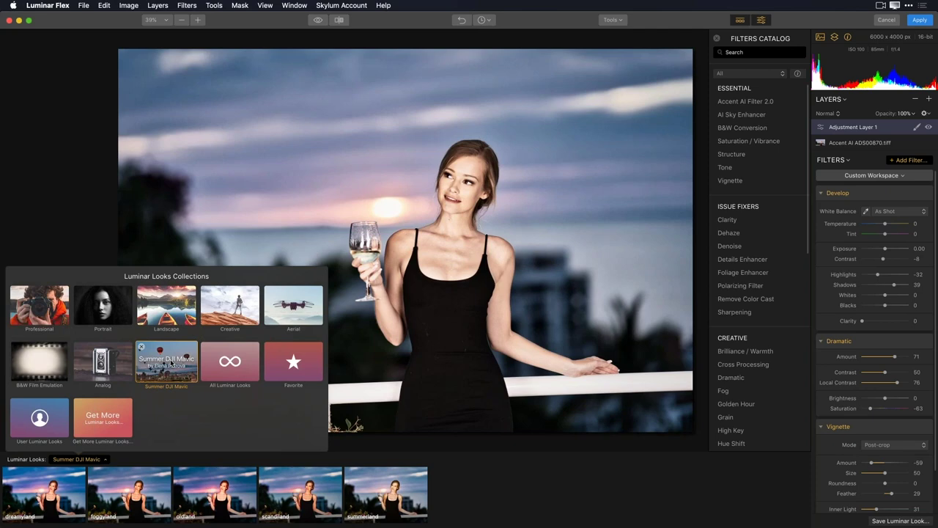
pyautogui.click(555, 462)
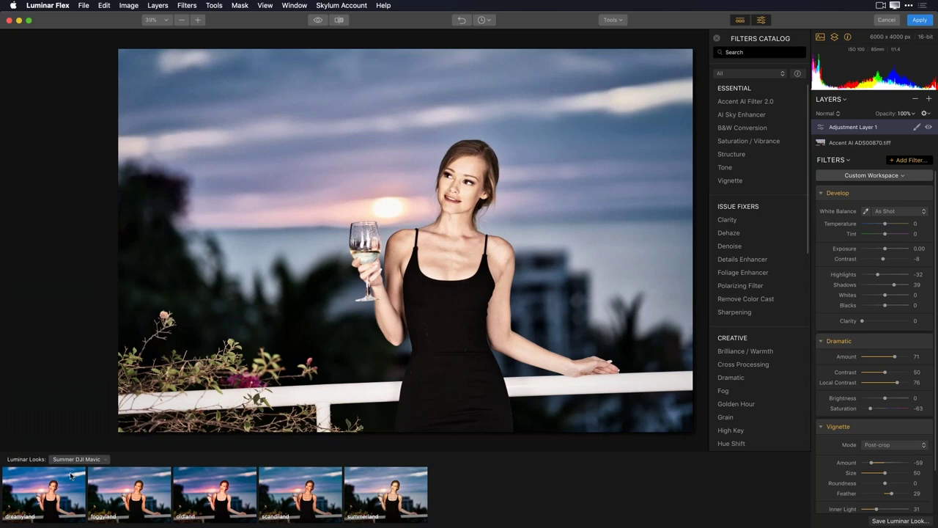
pyautogui.click(98, 460)
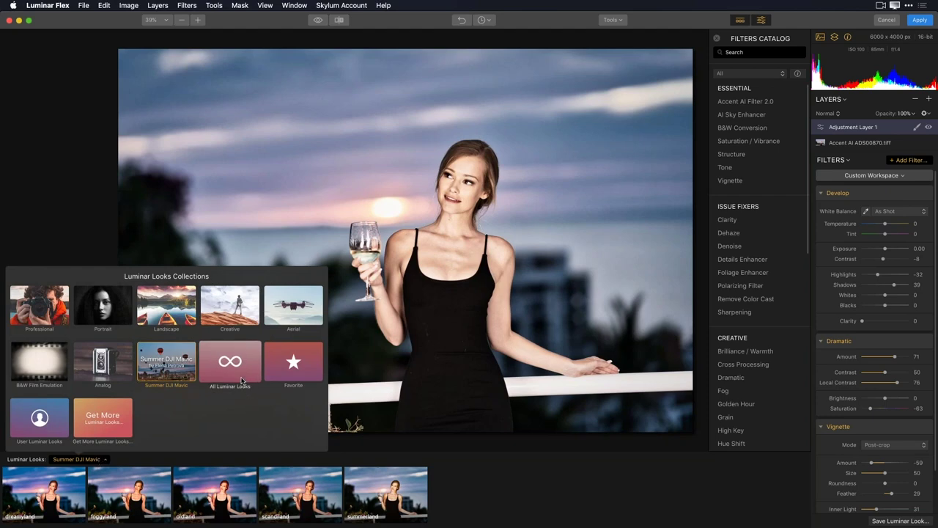
pyautogui.click(283, 372)
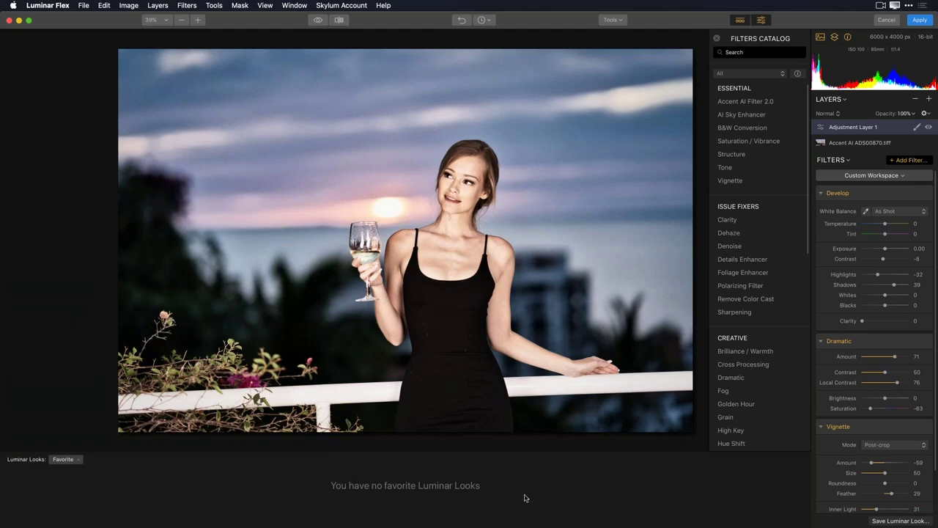
# Show the Professional looks collection and mark the AI Auto Enhancer look as a favorite.
pyautogui.click(65, 459)
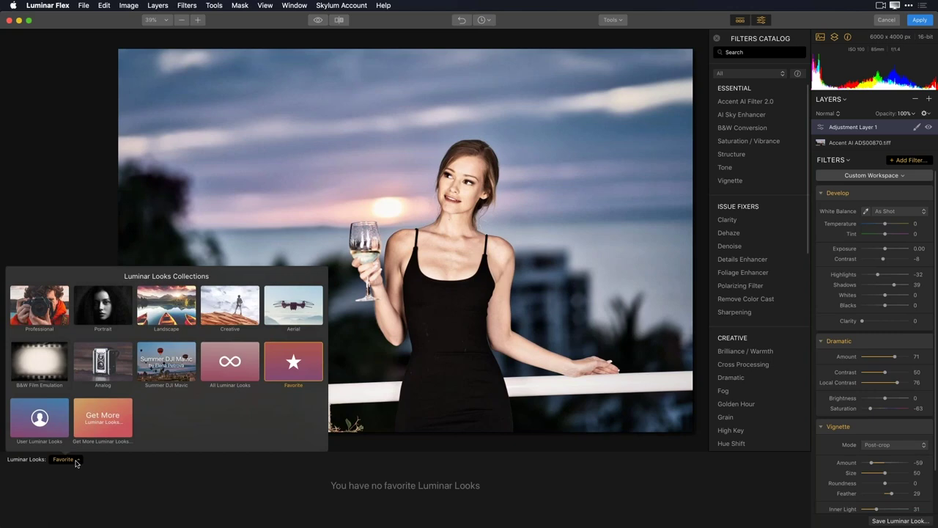
pyautogui.click(41, 311)
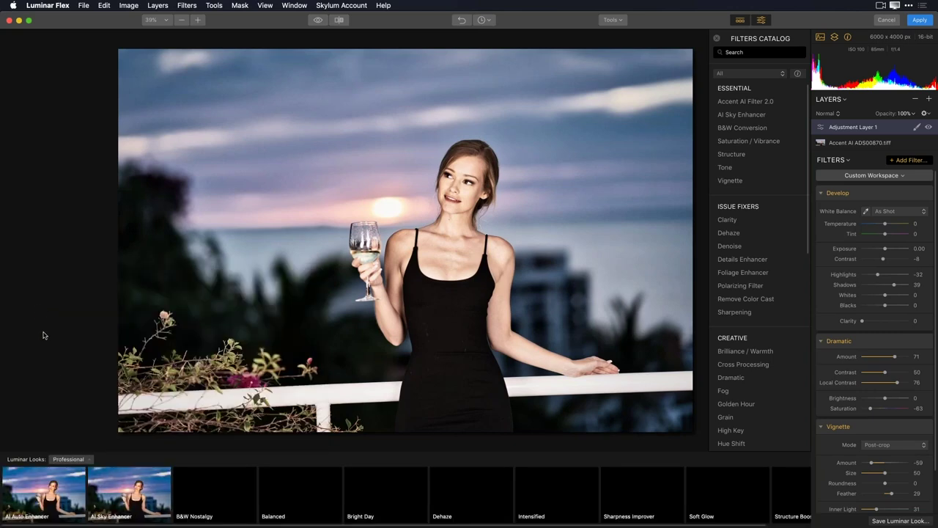
pyautogui.click(80, 518)
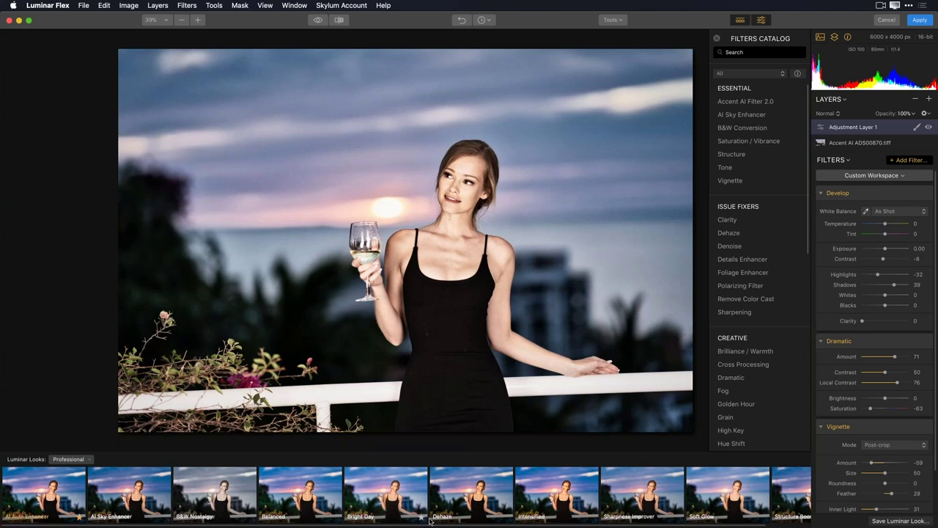
# Apply the Structure Booster look to the photo with an amount of 68 and mark it as a favorite.
pyautogui.click(799, 506)
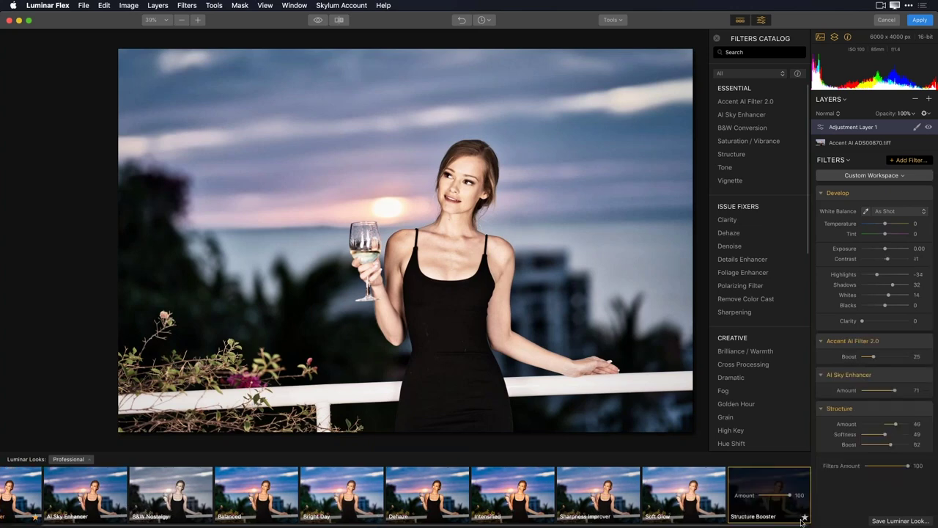
pyautogui.moveTo(790, 496); pyautogui.dragTo(780, 496)
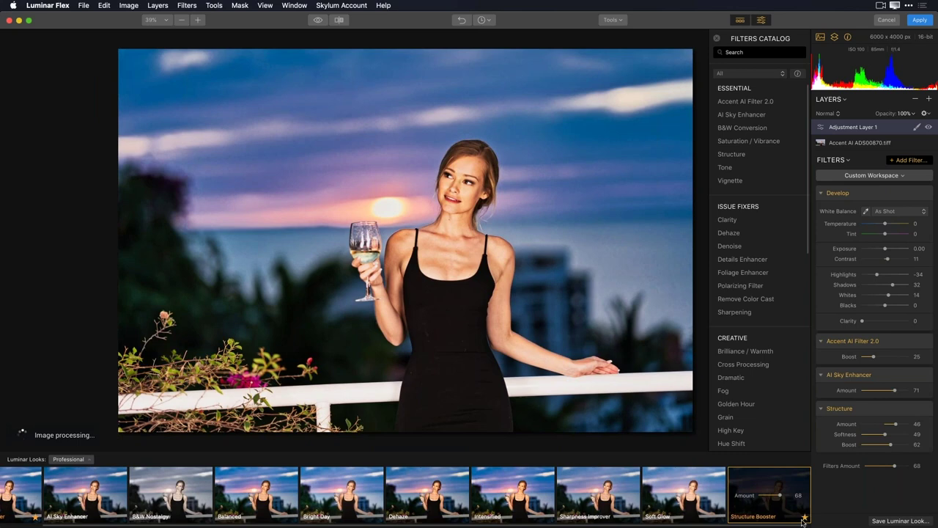
pyautogui.click(804, 518)
# Show the User Luminar Looks collection and mark its first look as a favorite.
pyautogui.click(63, 460)
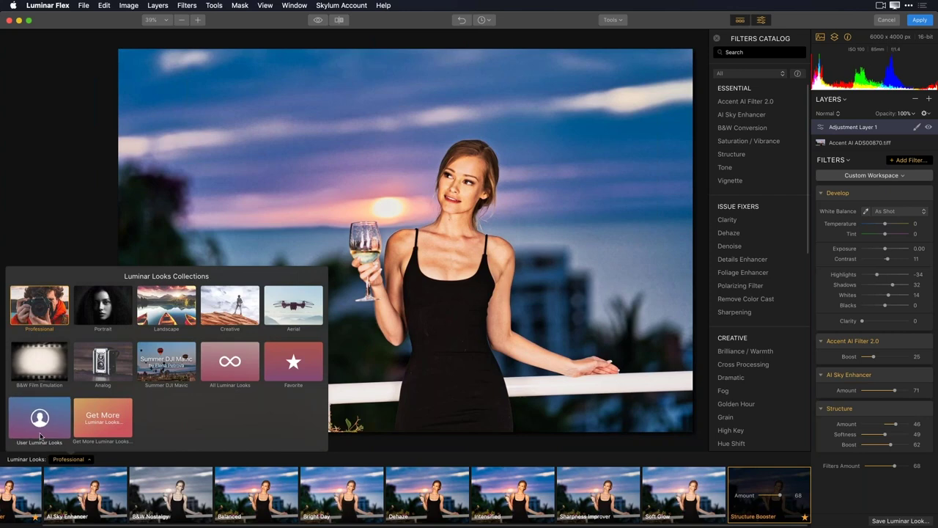
pyautogui.click(40, 437)
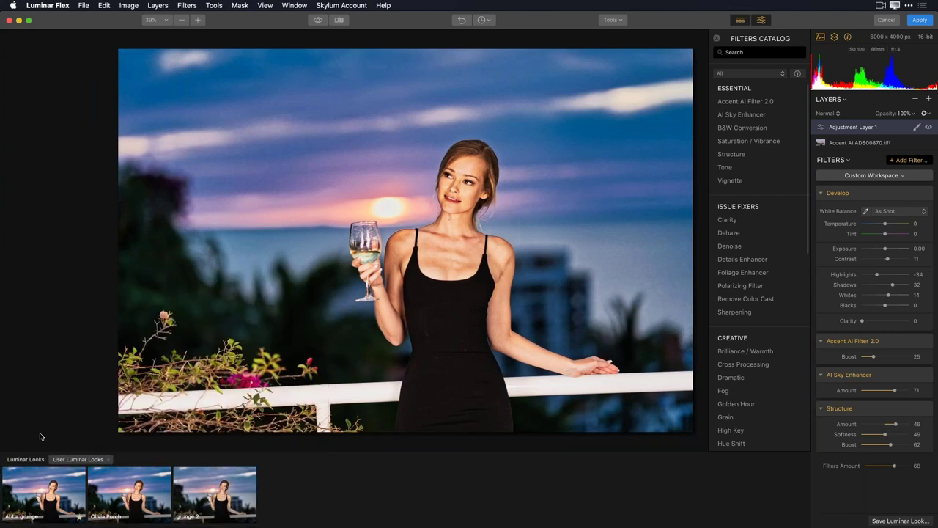
pyautogui.click(80, 517)
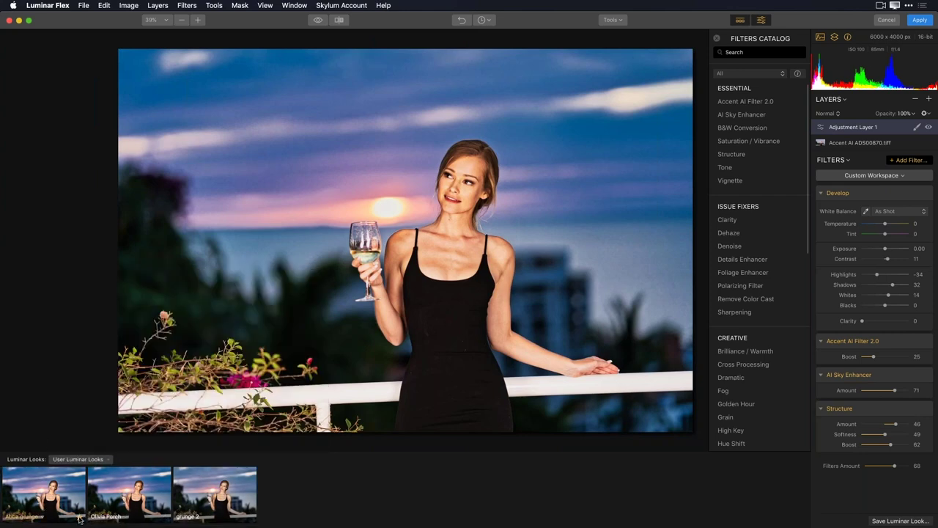
# Show the Creative looks collection and mark the Grunge and Street Life looks as favorites.
pyautogui.click(86, 460)
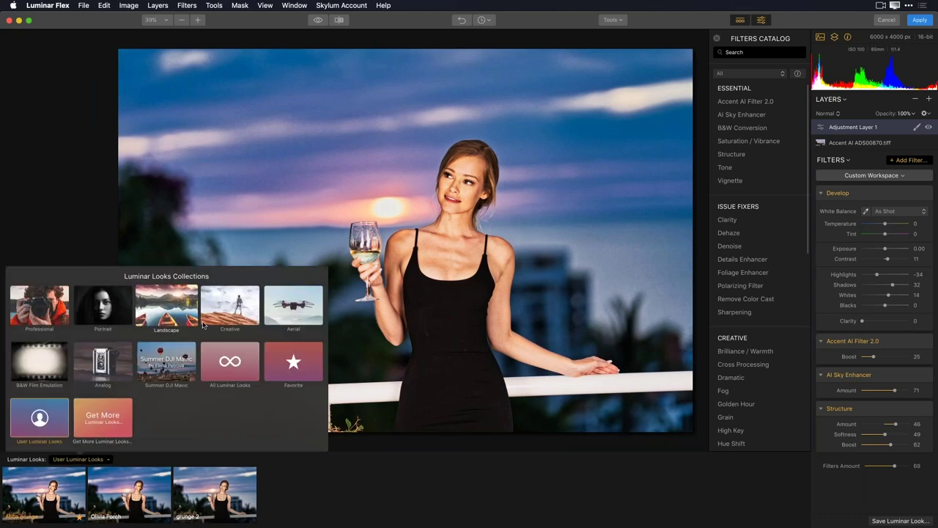
pyautogui.click(236, 316)
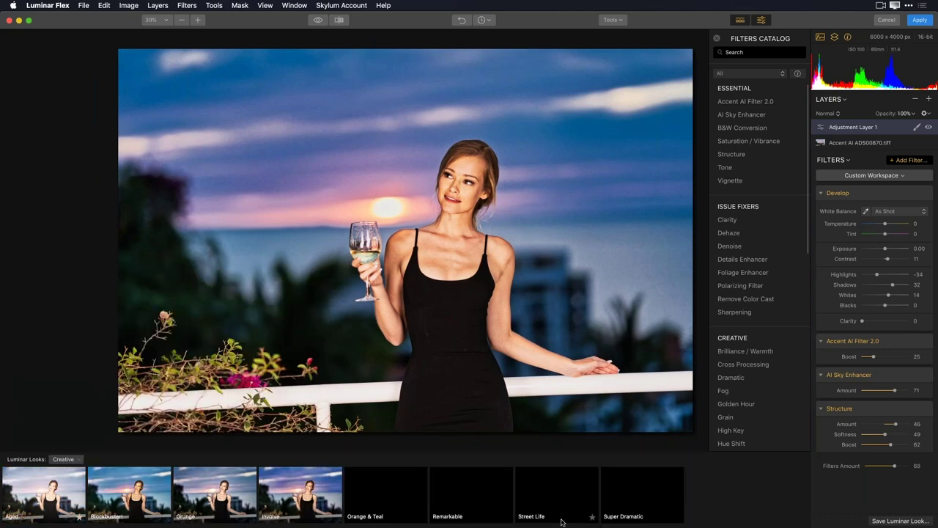
pyautogui.click(249, 517)
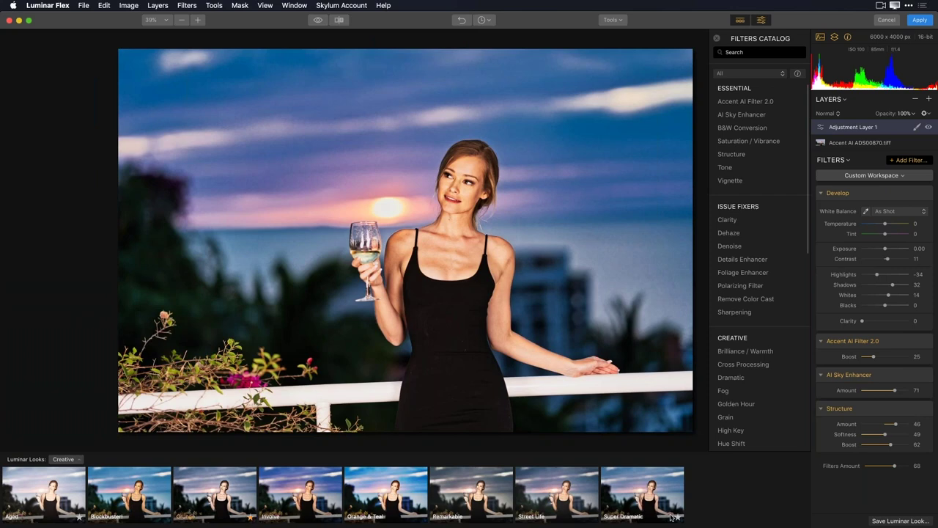
pyautogui.click(593, 517)
# Show the Favorite looks collection and apply the Structure Booster look with an amount of 100.
pyautogui.click(73, 460)
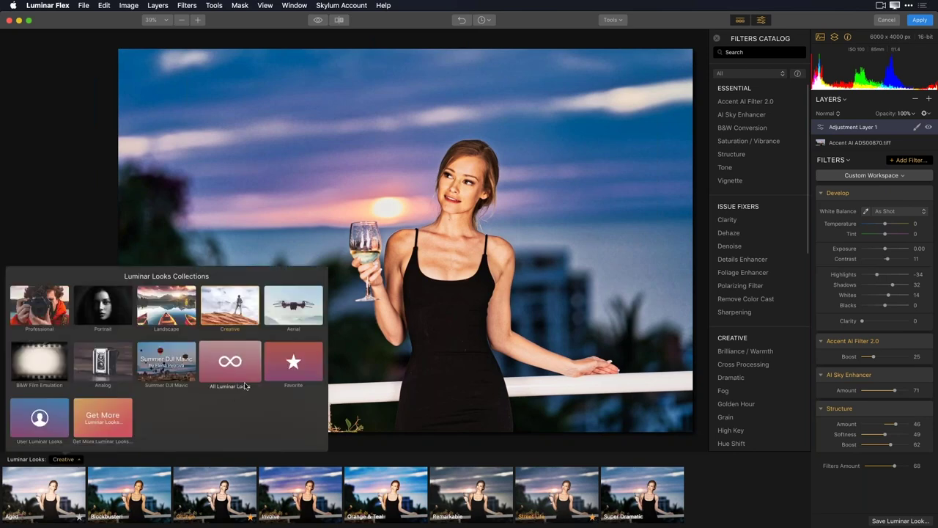
pyautogui.click(292, 370)
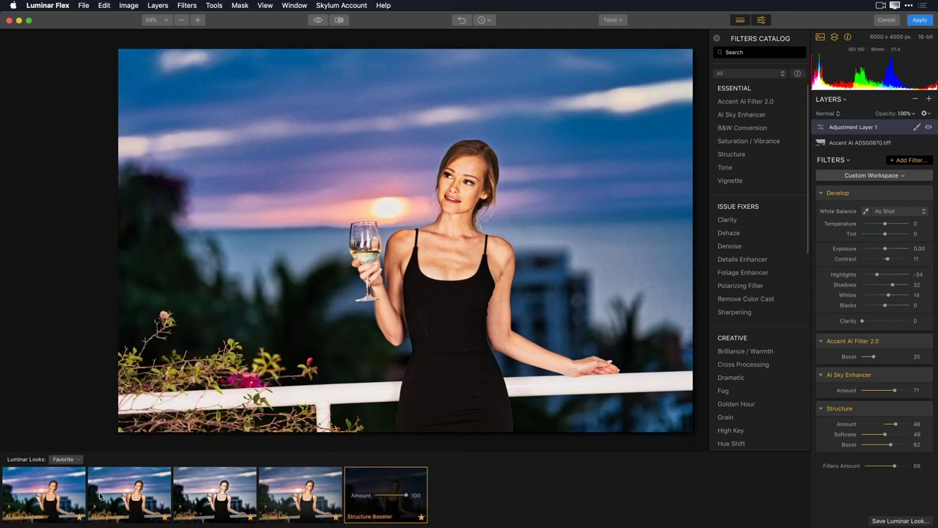
pyautogui.click(363, 487)
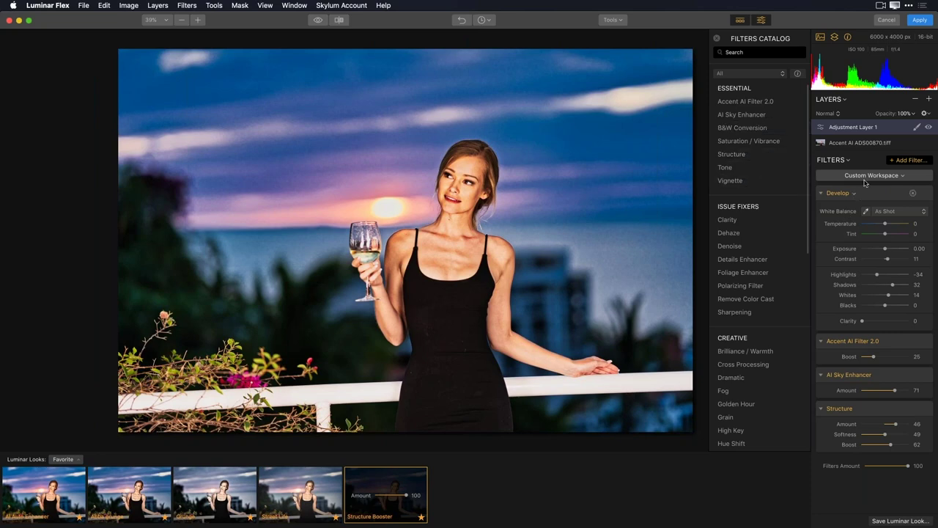
# Clear the filter workspace and add Accent AI Filter 2.0 with Boost set to 52.
pyautogui.click(901, 179)
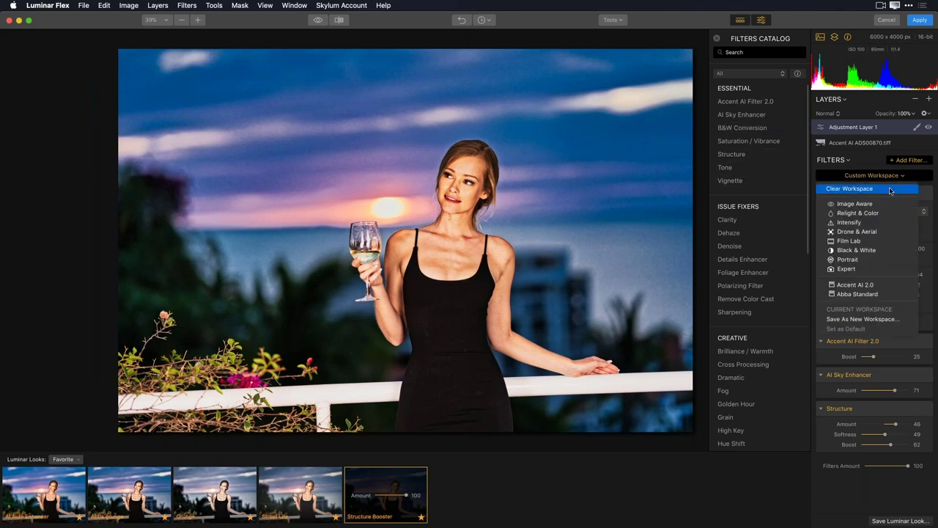
pyautogui.click(891, 190)
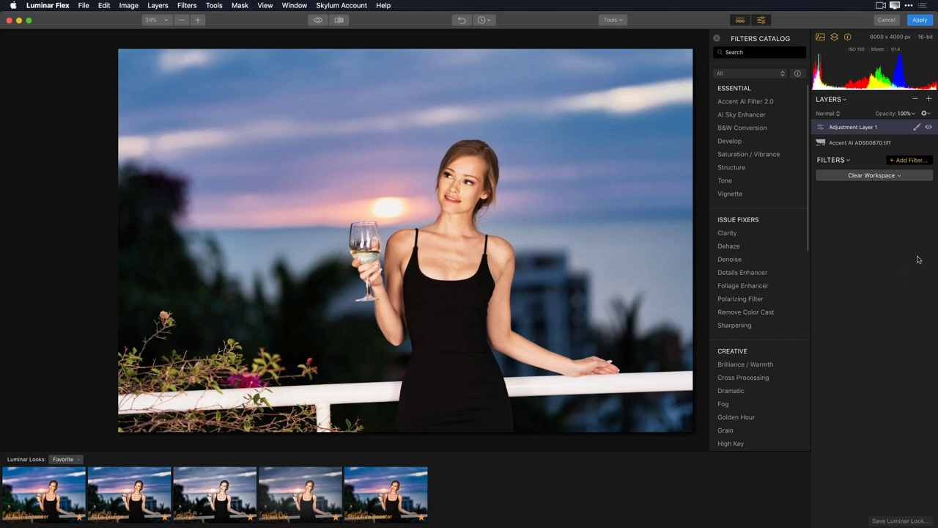
pyautogui.scroll(-3, 769, 193)
pyautogui.scroll(3, 769, 193)
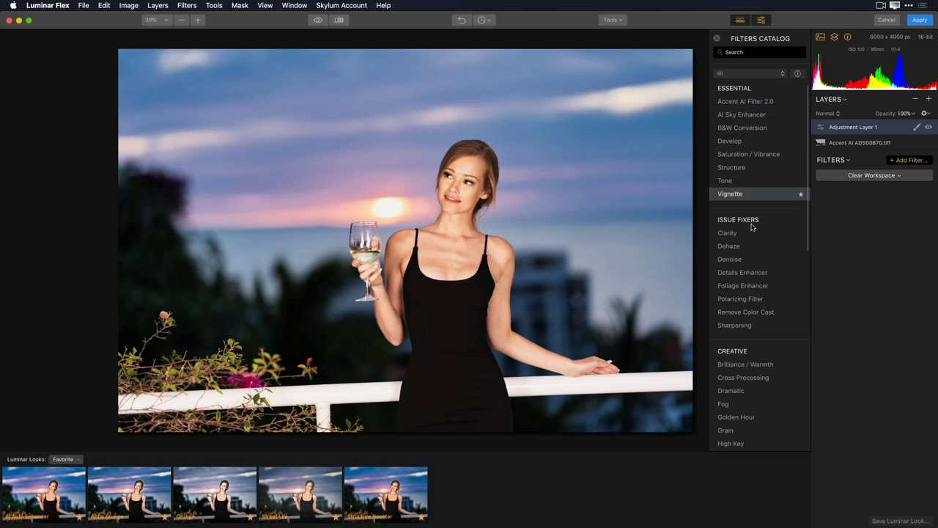
pyautogui.scroll(-3, 759, 297)
pyautogui.scroll(3, 759, 297)
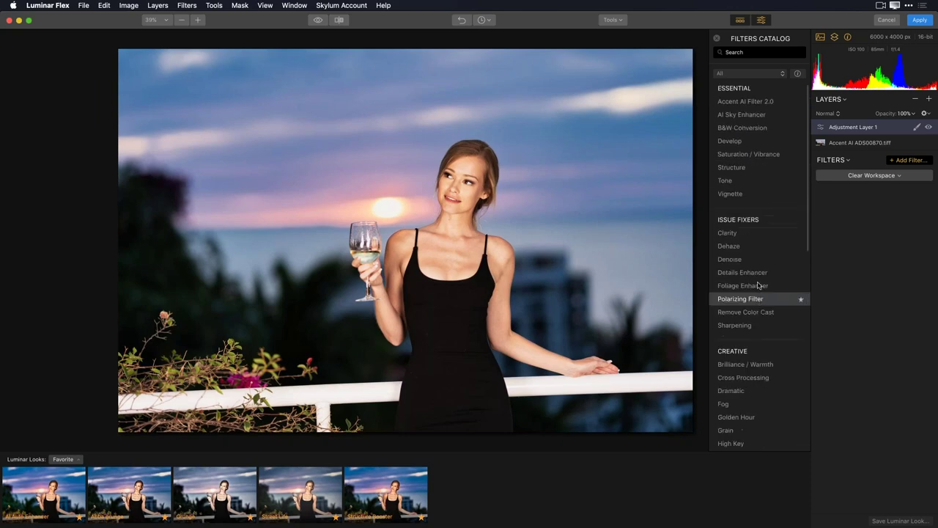
pyautogui.click(737, 101)
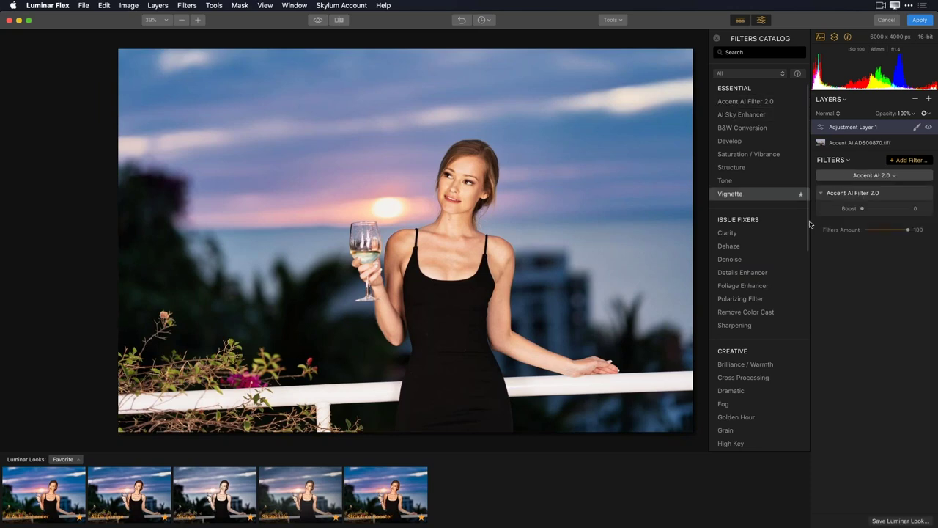
pyautogui.moveTo(863, 209); pyautogui.dragTo(886, 209)
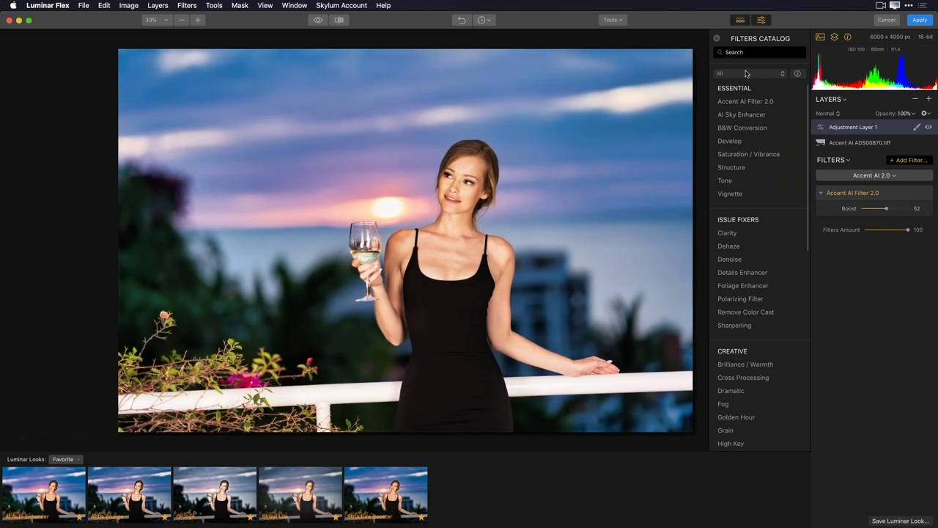
# List the Essential and Creative filters in the catalog and add Orton Effect with Amount 61 and Softness 10.
pyautogui.click(781, 74)
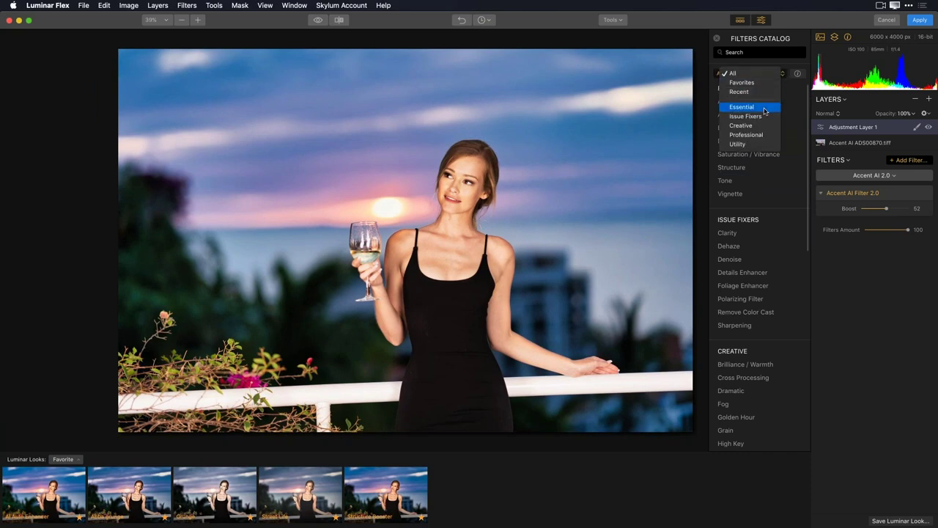
pyautogui.click(764, 108)
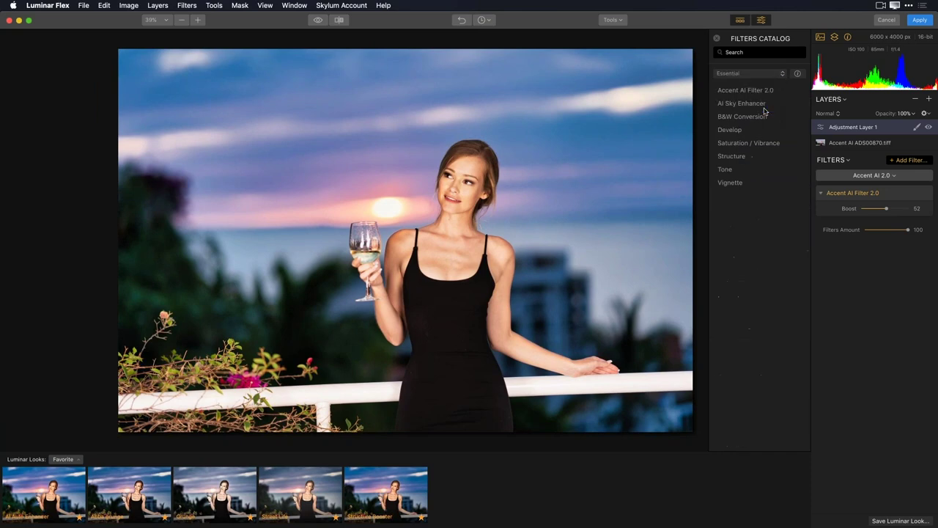
pyautogui.click(762, 74)
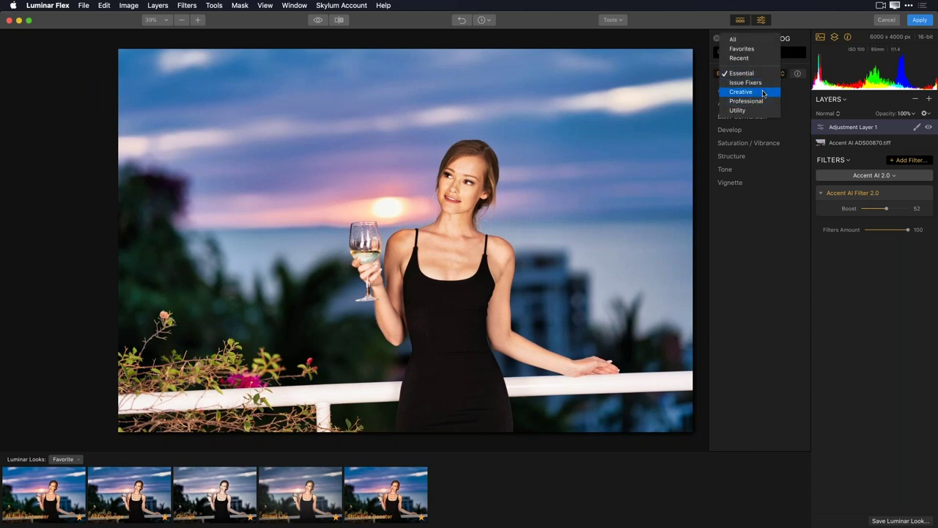
pyautogui.click(763, 93)
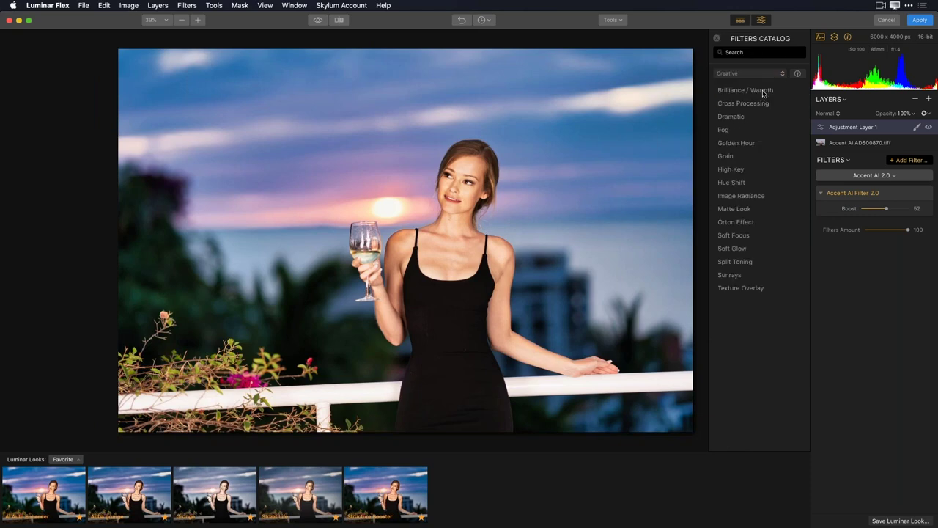
pyautogui.click(744, 224)
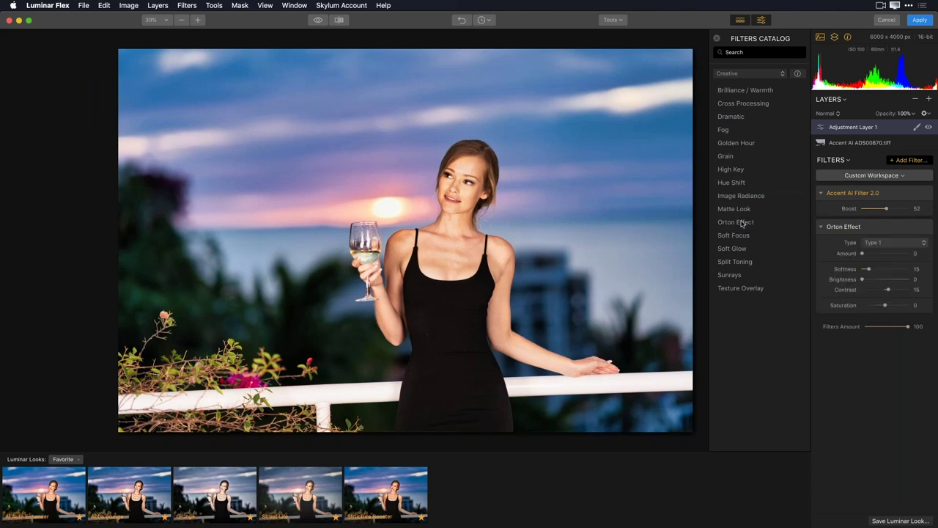
pyautogui.moveTo(864, 254)
pyautogui.mouseDown()
pyautogui.moveTo(895, 253)
pyautogui.moveTo(866, 269)
pyautogui.mouseUp()
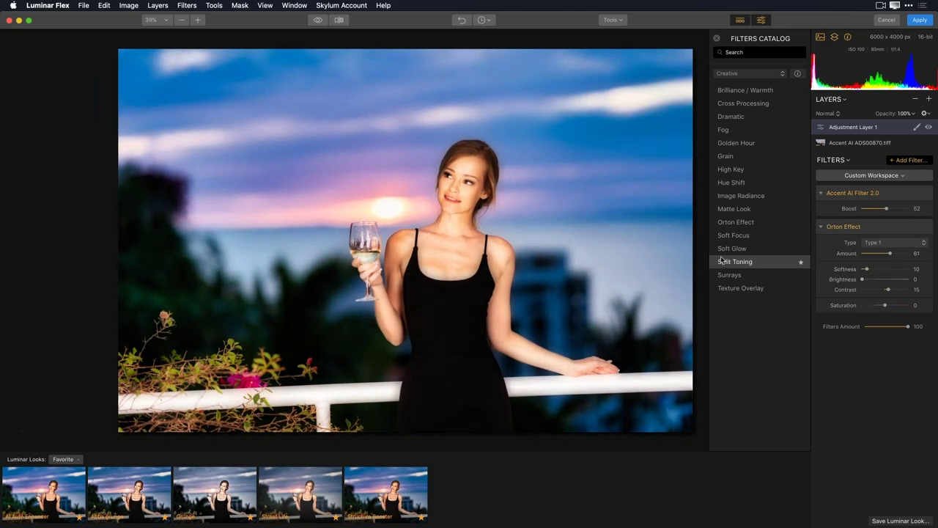
# Turn on filter descriptions in the catalog, view those of the Creative filters, and turn the descriptions off.
pyautogui.click(798, 74)
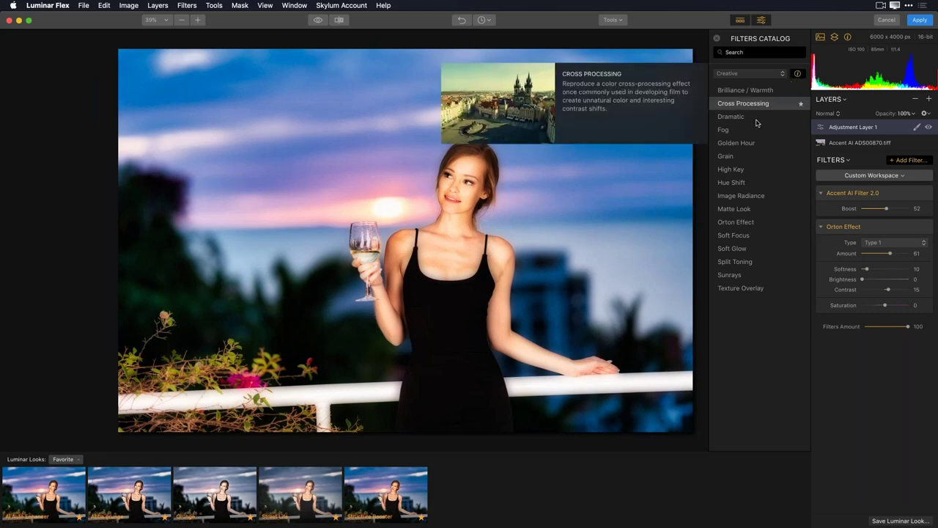
pyautogui.moveTo(743, 159)
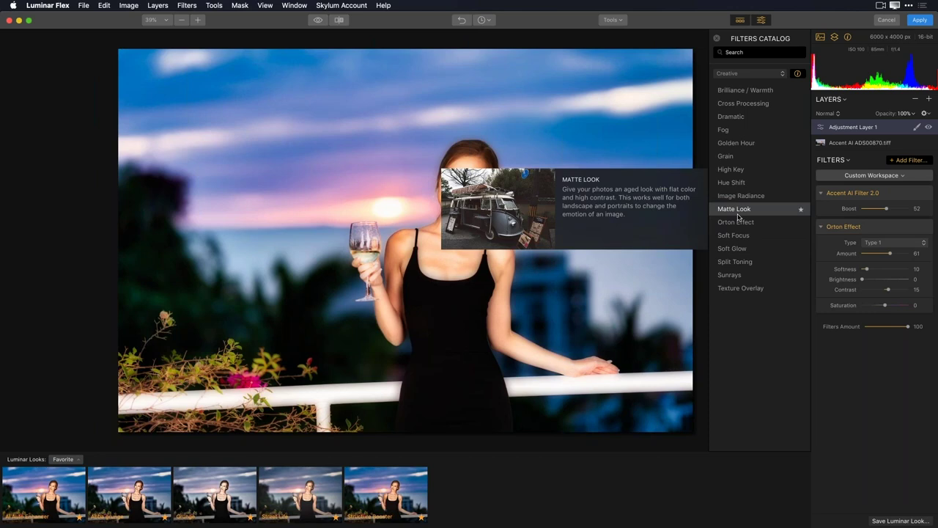
pyautogui.click(798, 76)
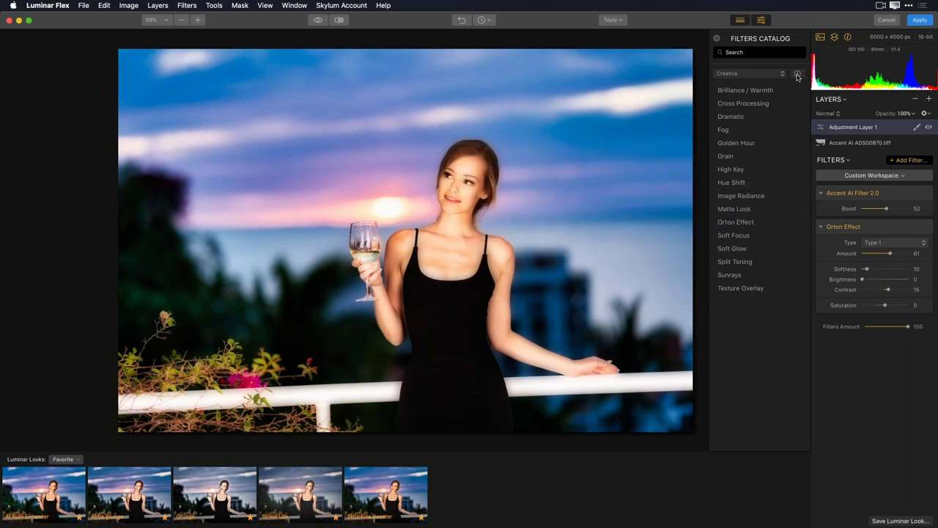
# List the Issue Fixers filters in the catalog and return to showing all filters.
pyautogui.click(771, 76)
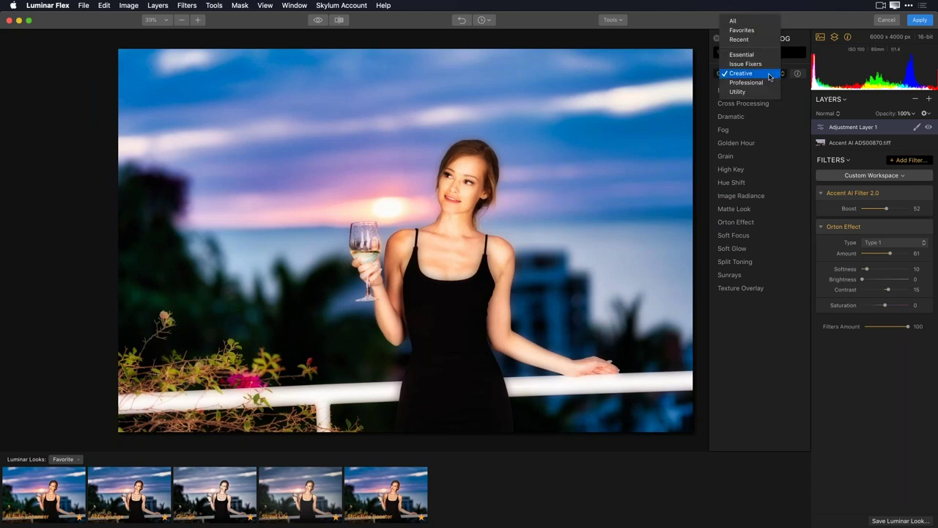
pyautogui.click(763, 65)
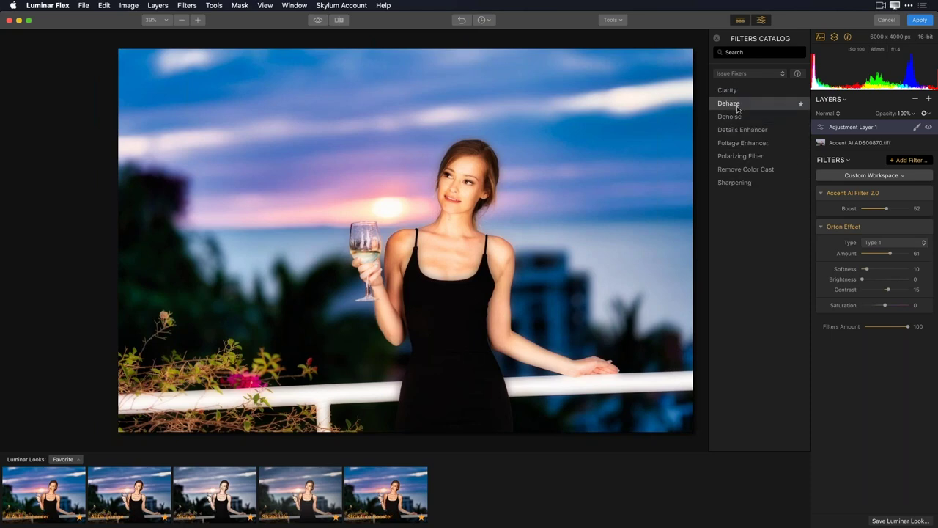
pyautogui.click(783, 73)
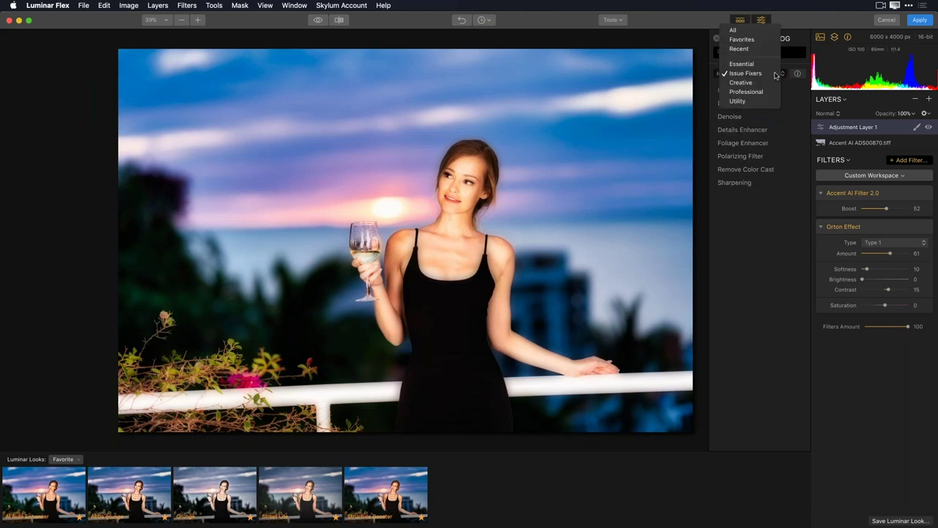
pyautogui.click(753, 30)
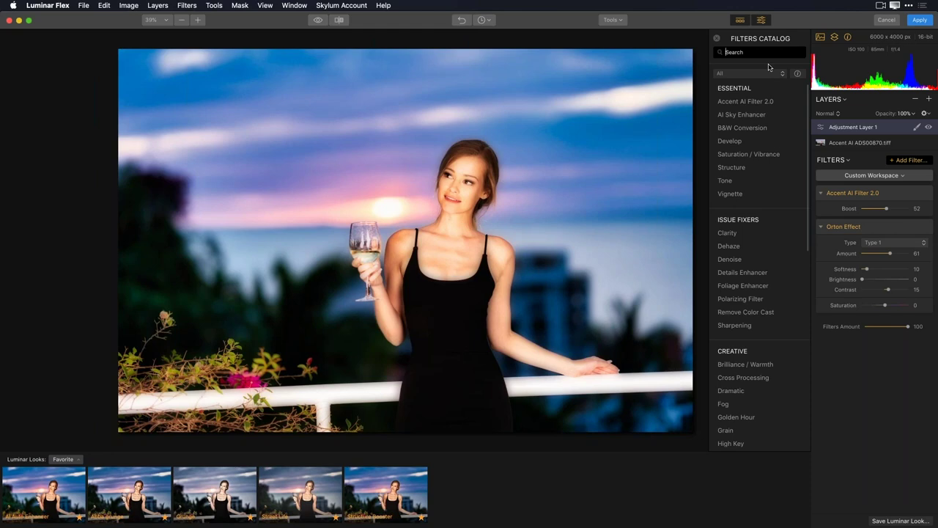
# Search the filters catalog for "fog" and clear the search.
pyautogui.write('fog')
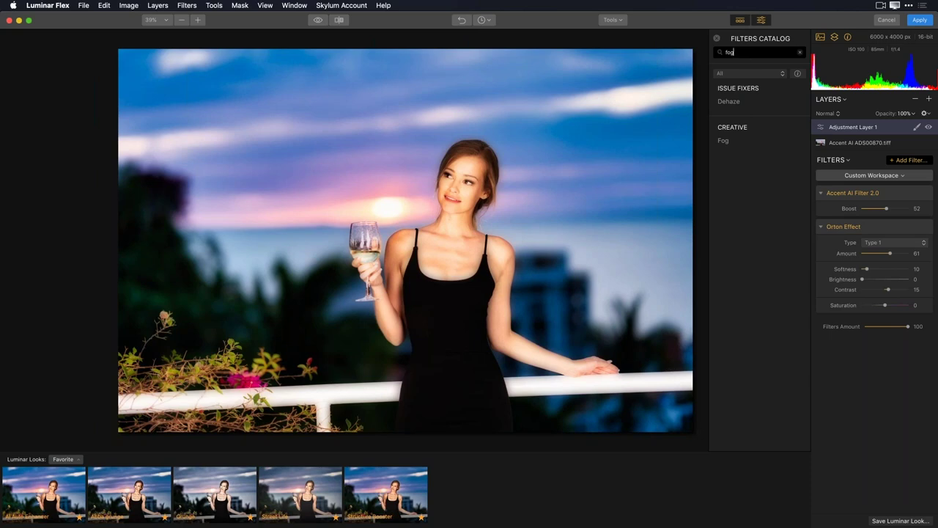
pyautogui.doubleClick(721, 54)
pyautogui.click(800, 54)
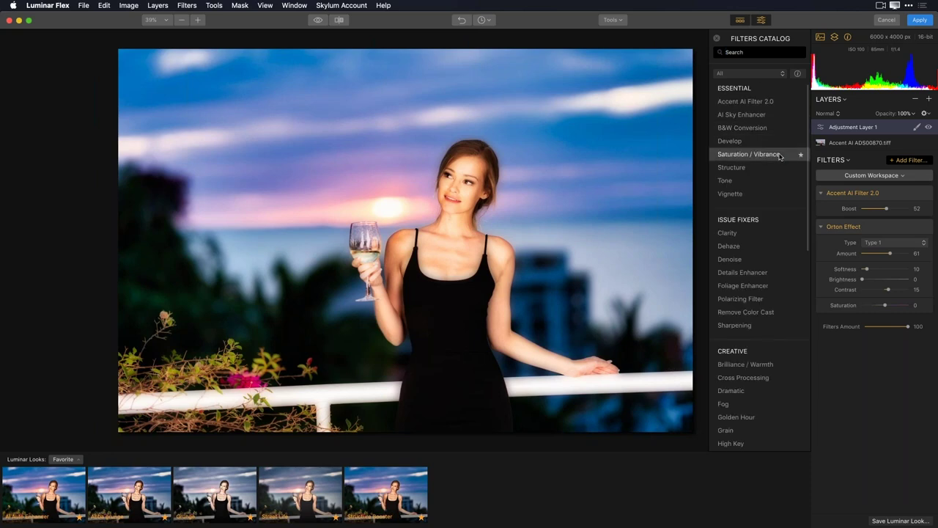
# Search the filters catalog for "noise" to add the Grain filter, and remove the Orton Effect filter from the layer.
pyautogui.click(759, 56)
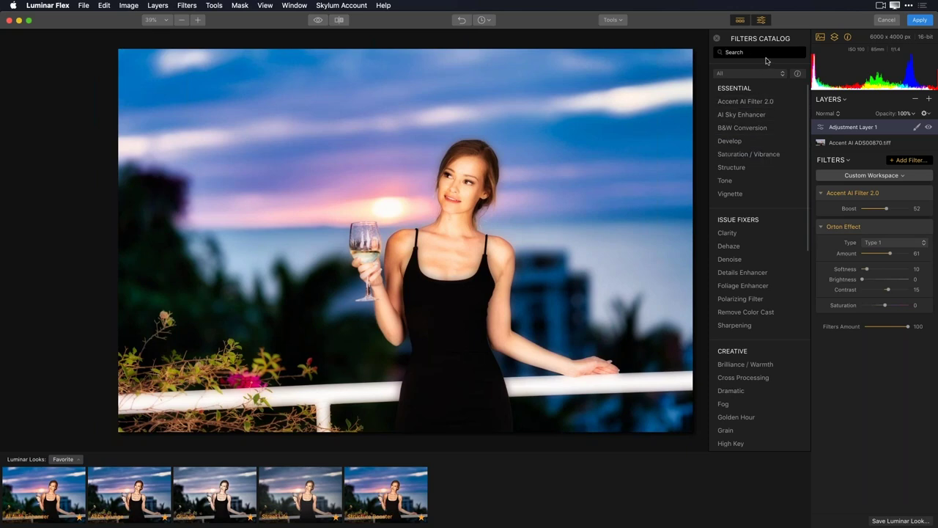
pyautogui.write('noise')
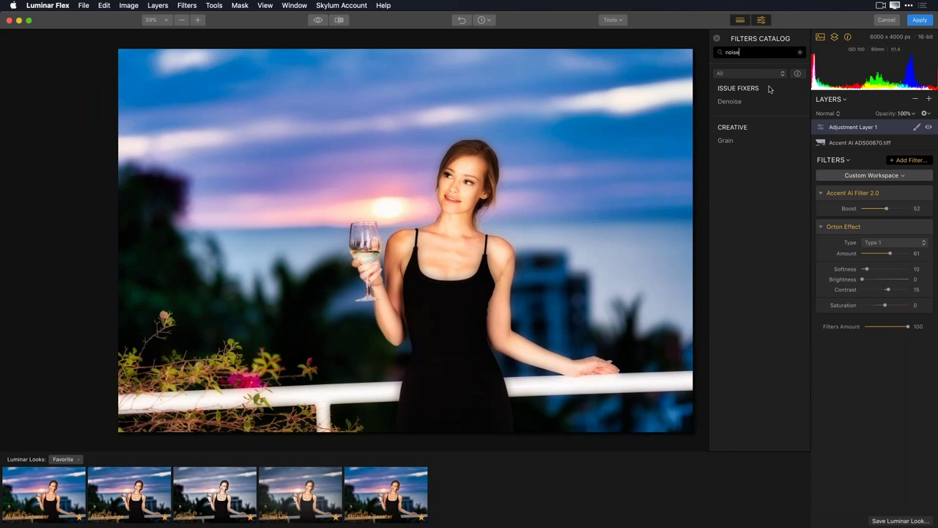
pyautogui.click(738, 141)
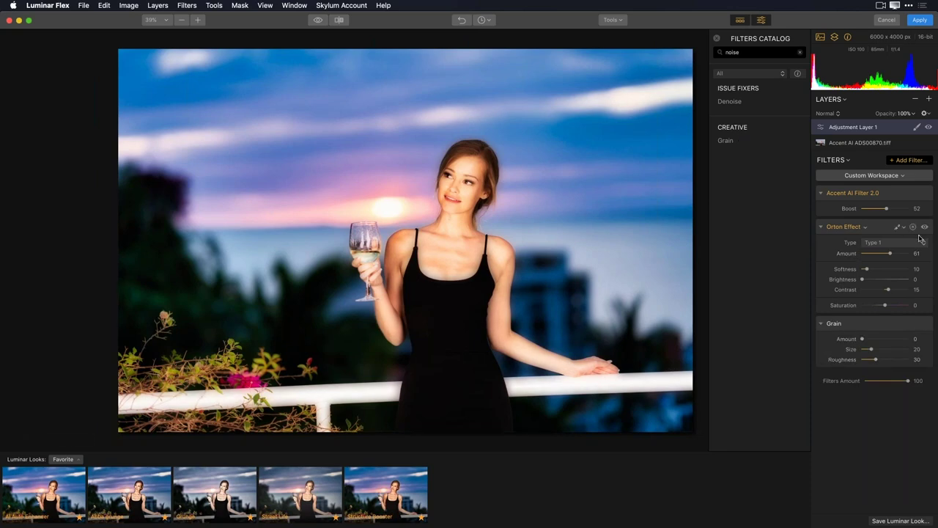
pyautogui.click(914, 228)
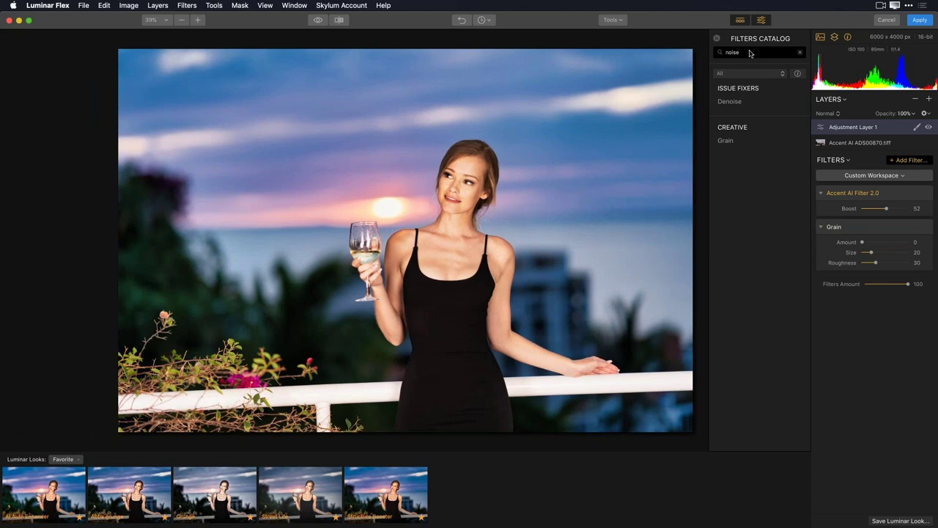
# Search the filters catalog for "glow".
pyautogui.doubleClick(717, 54)
pyautogui.write('glow')
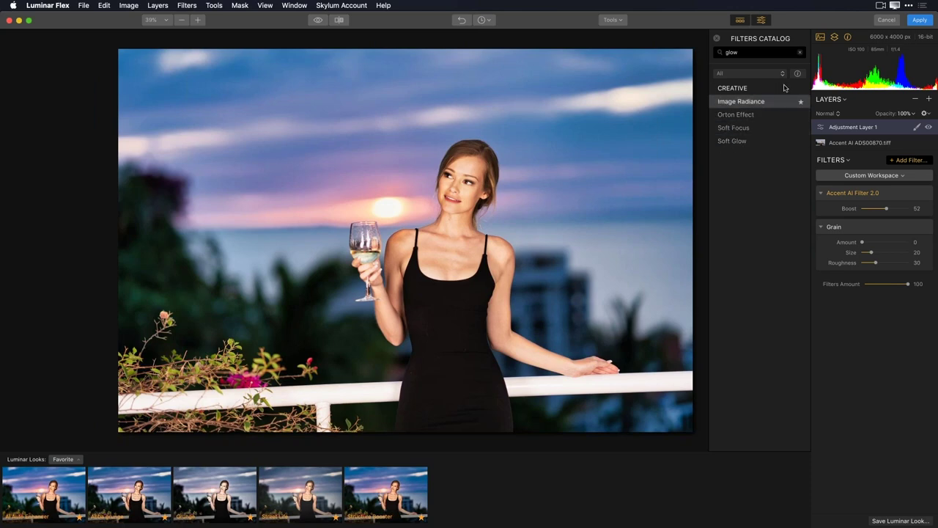
# Clear the "glow" search and list the recent filters in the catalog.
pyautogui.click(800, 53)
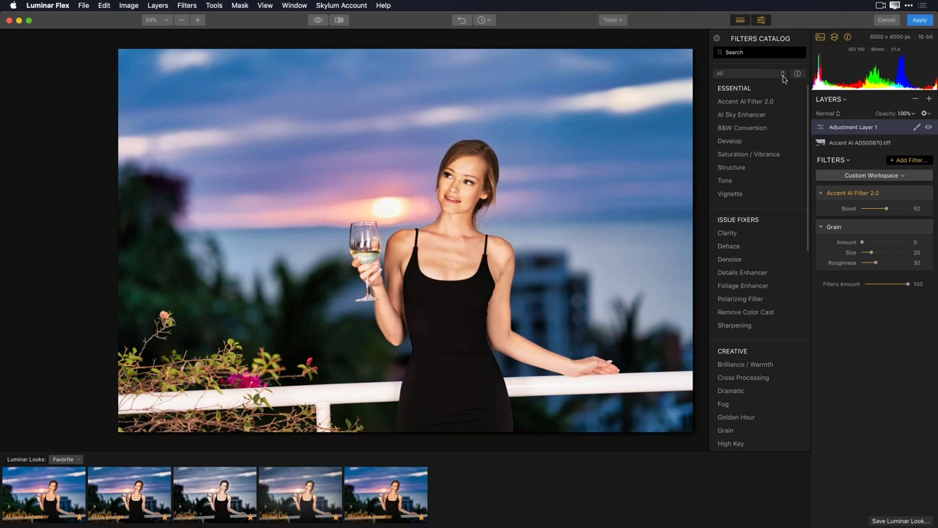
pyautogui.click(782, 75)
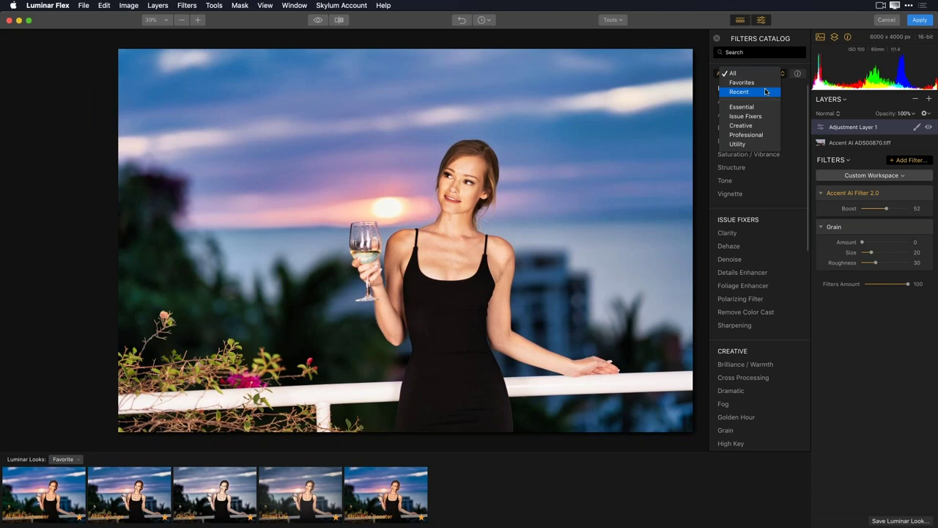
pyautogui.click(765, 92)
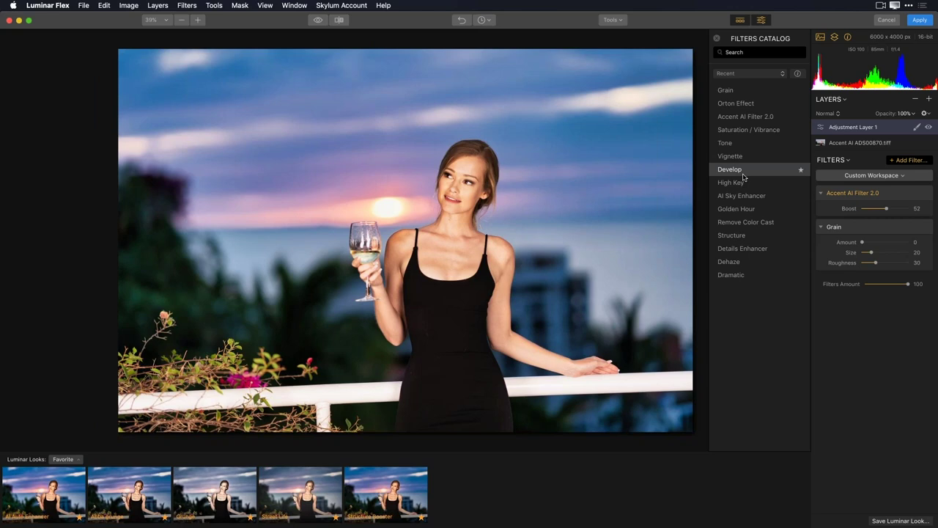
# Mark Accent AI Filter 2.0, Tone, Golden Hour, AI Sky Enhancer and Details Enhancer as favorites, and add Remove Color Cast to the layer.
pyautogui.click(801, 118)
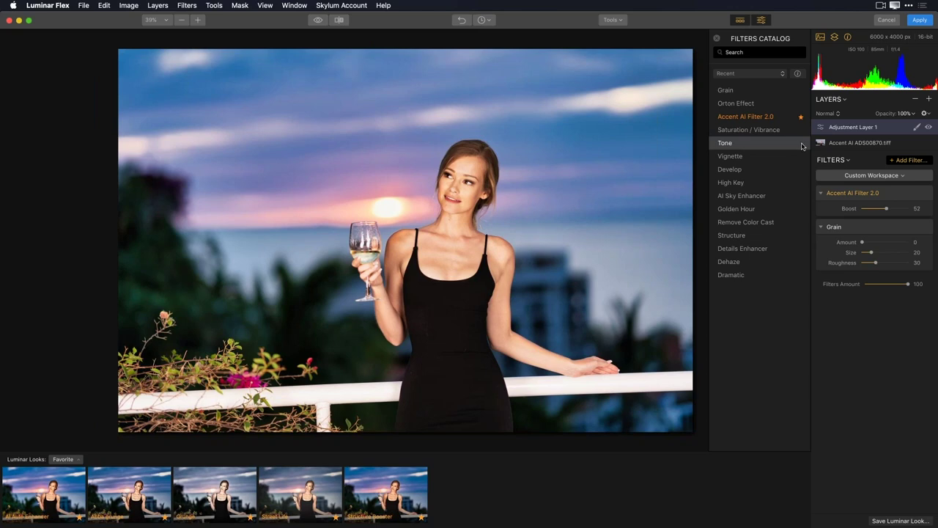
pyautogui.click(801, 144)
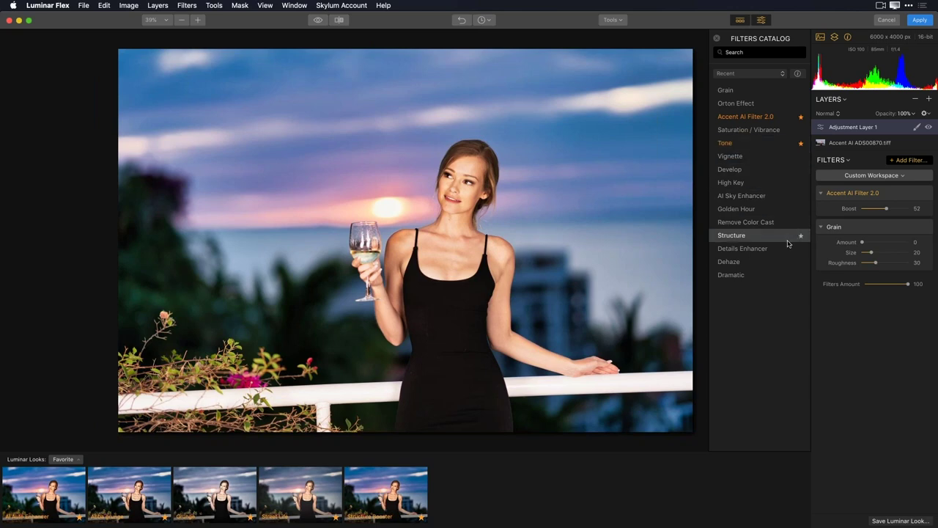
pyautogui.click(802, 210)
pyautogui.click(802, 198)
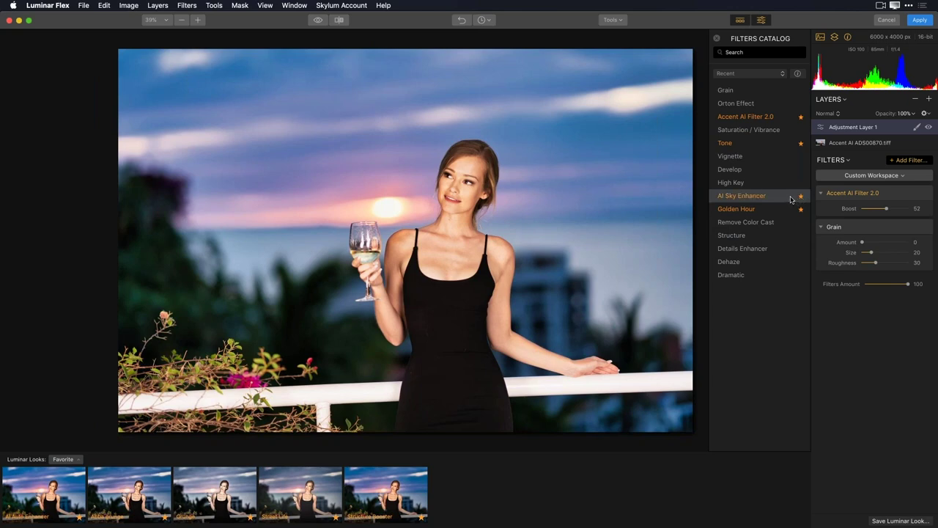
pyautogui.click(800, 250)
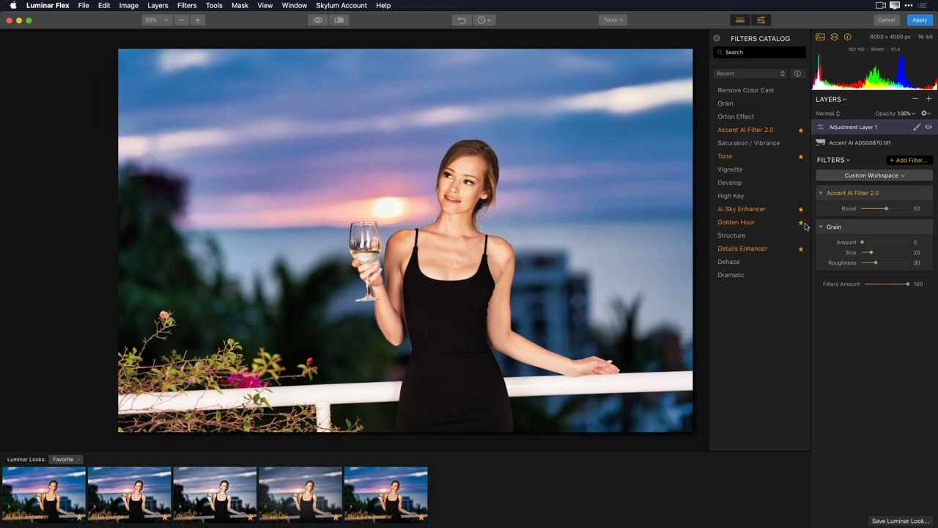
pyautogui.click(805, 225)
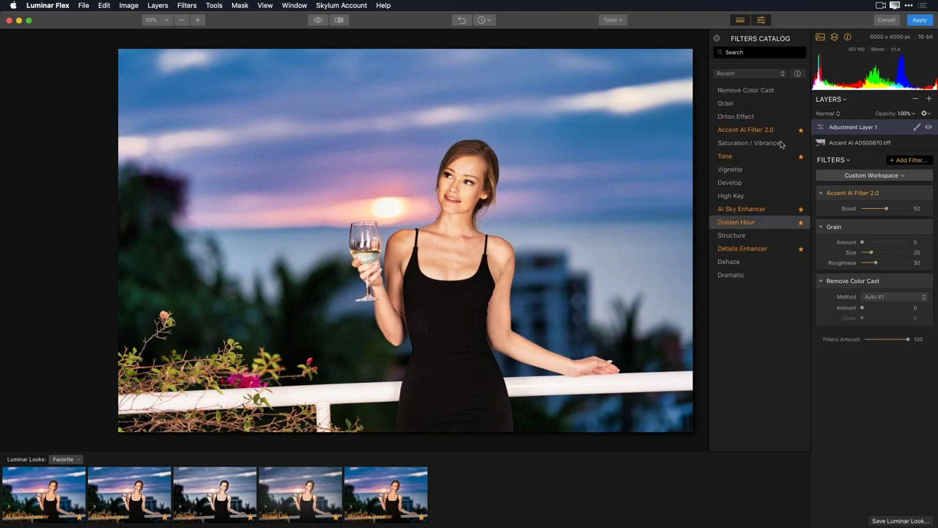
# Return the catalog to showing all filters and mark Vignette and Develop as favorites.
pyautogui.click(763, 73)
pyautogui.click(761, 57)
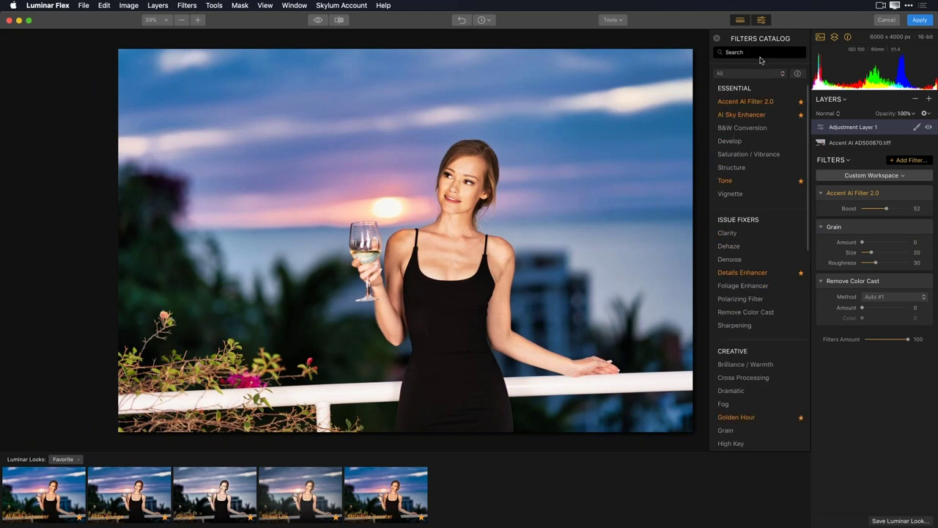
pyautogui.click(800, 195)
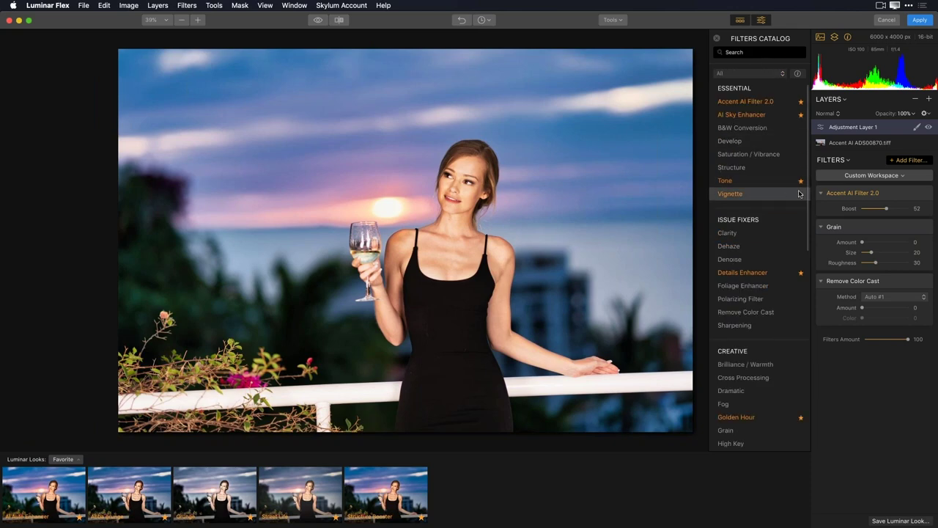
pyautogui.click(801, 142)
# List only the favorite filters in the catalog and return to showing all filters.
pyautogui.click(767, 75)
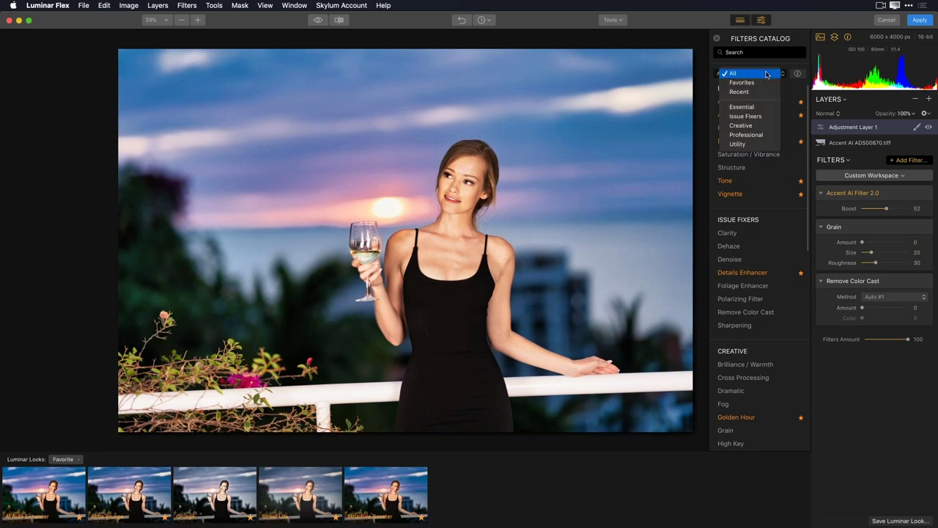
pyautogui.click(757, 84)
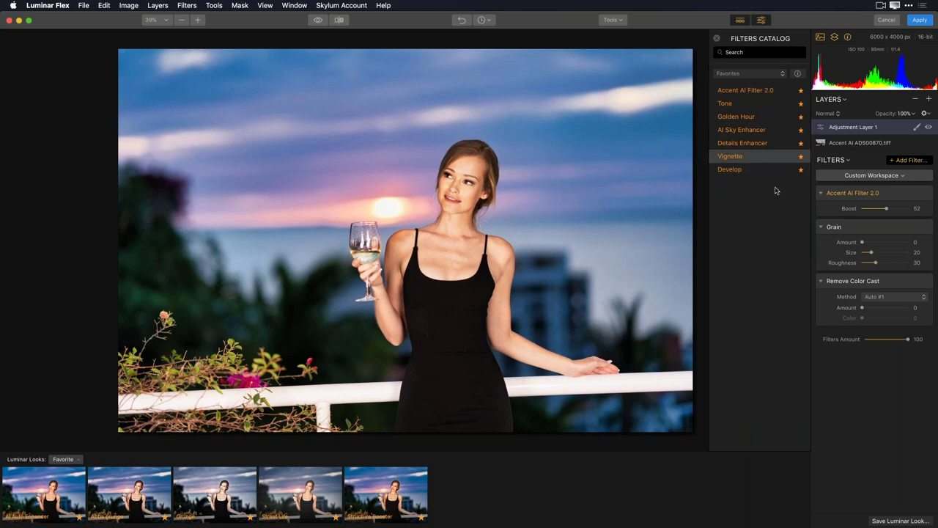
pyautogui.click(771, 76)
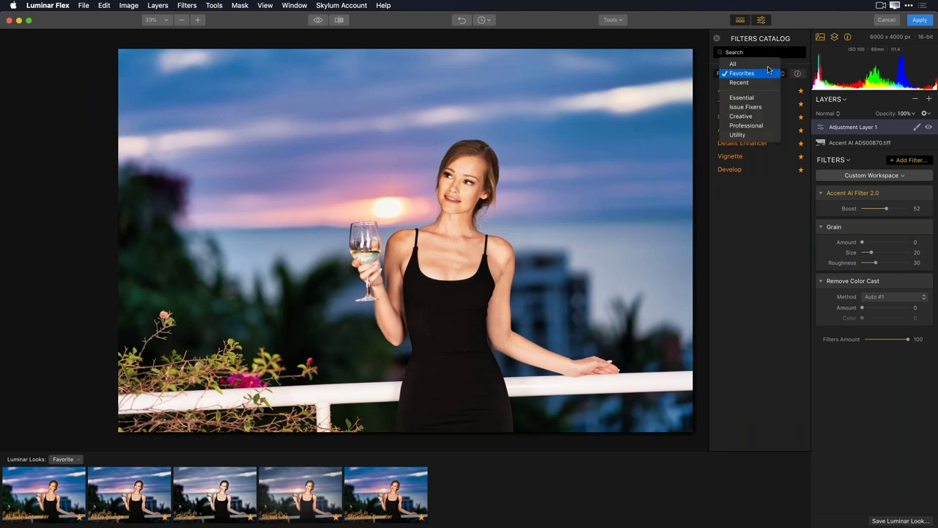
pyautogui.click(763, 64)
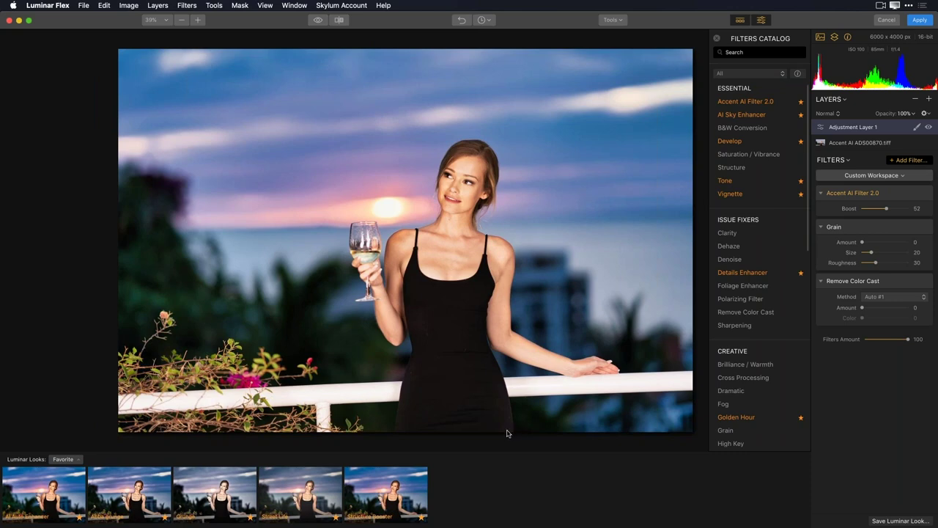
# Switch to Photos, check in System Preferences which Photos Editing extensions are enabled, and close the preferences.
pyautogui.click(421, 519)
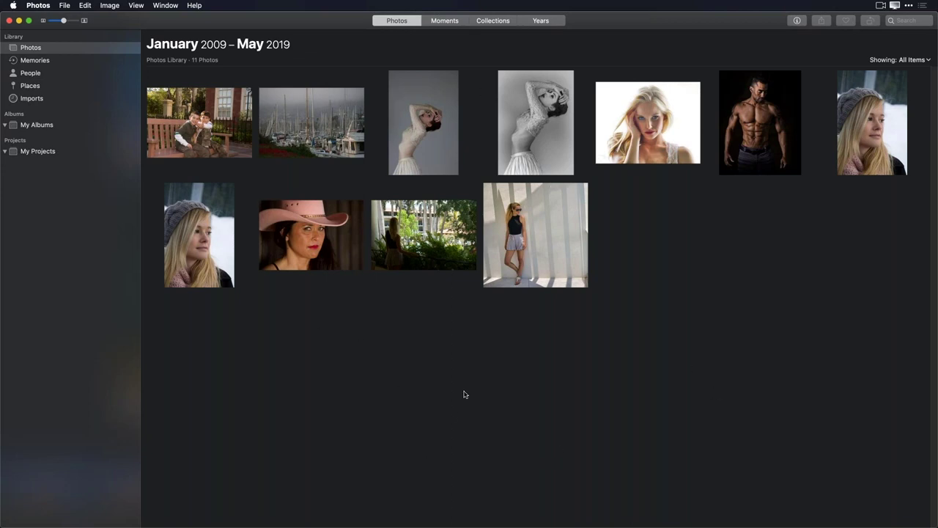
pyautogui.click(14, 6)
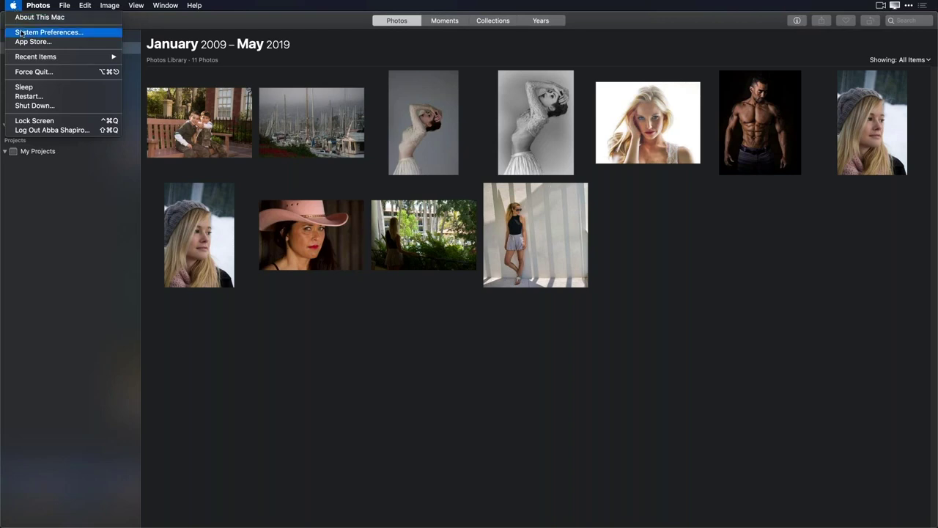
pyautogui.click(22, 32)
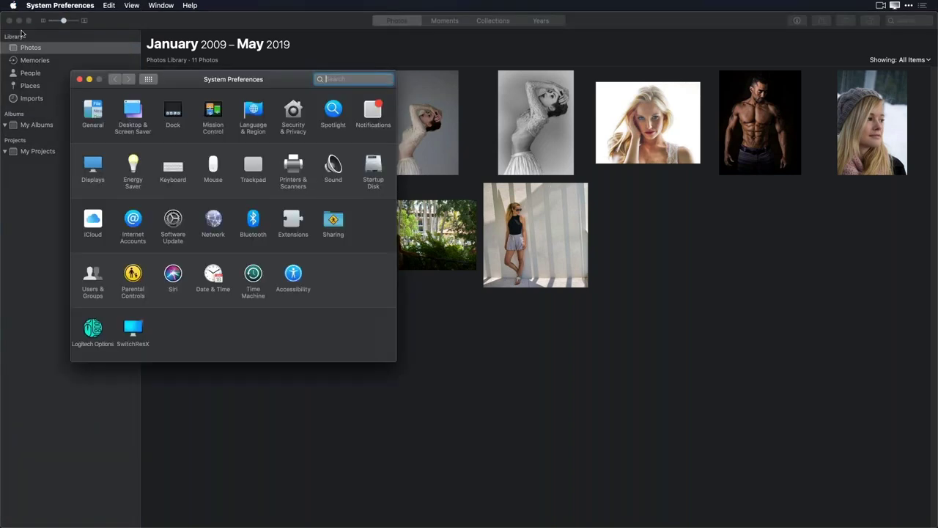
pyautogui.click(291, 224)
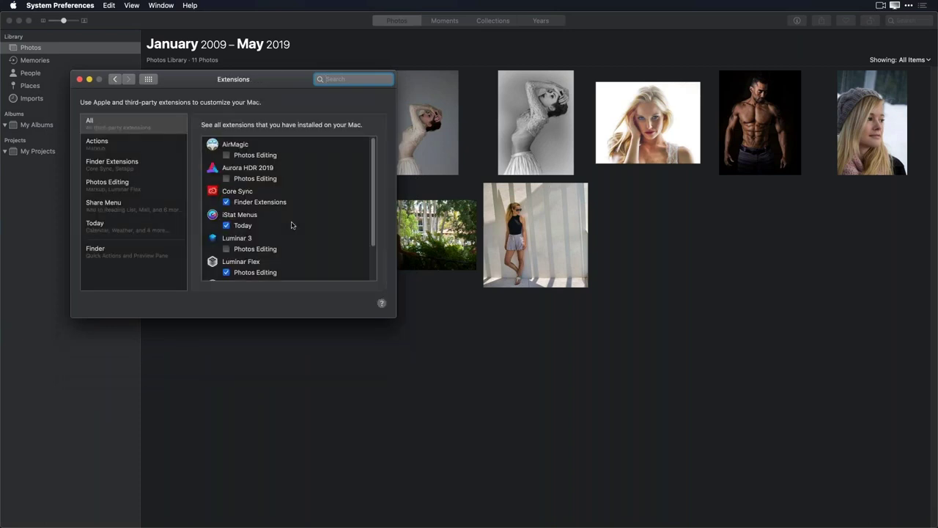
pyautogui.click(133, 184)
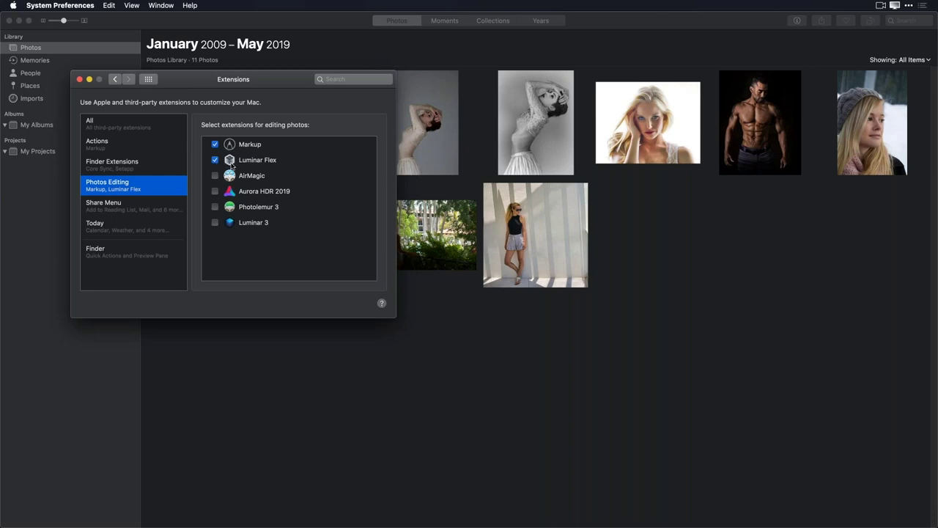
pyautogui.click(79, 79)
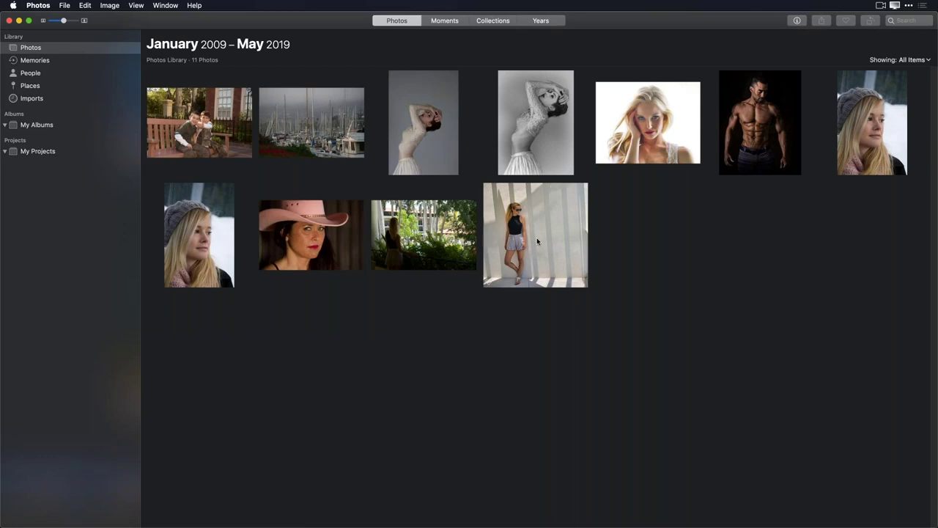
# Open the marina photo for editing in Photos and launch the Luminar Flex extension on it.
pyautogui.click(308, 136)
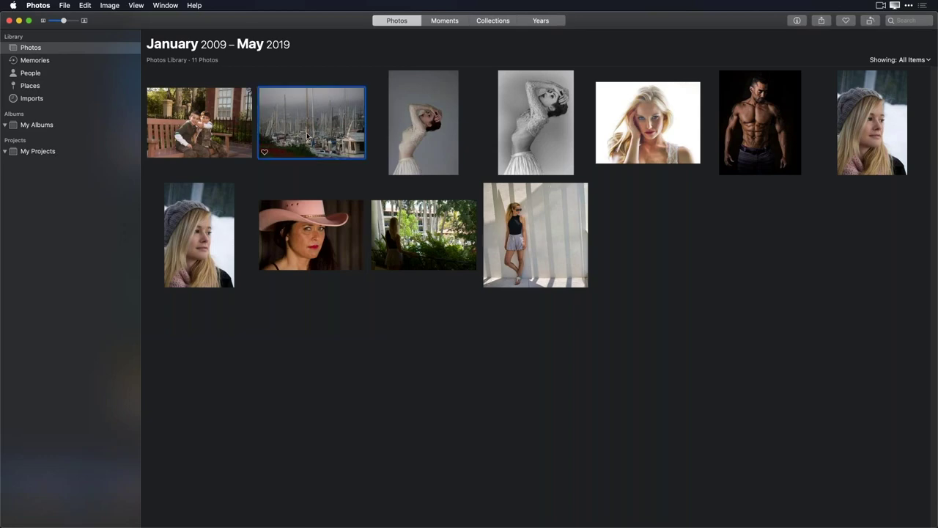
pyautogui.doubleClick(308, 136)
pyautogui.click(923, 20)
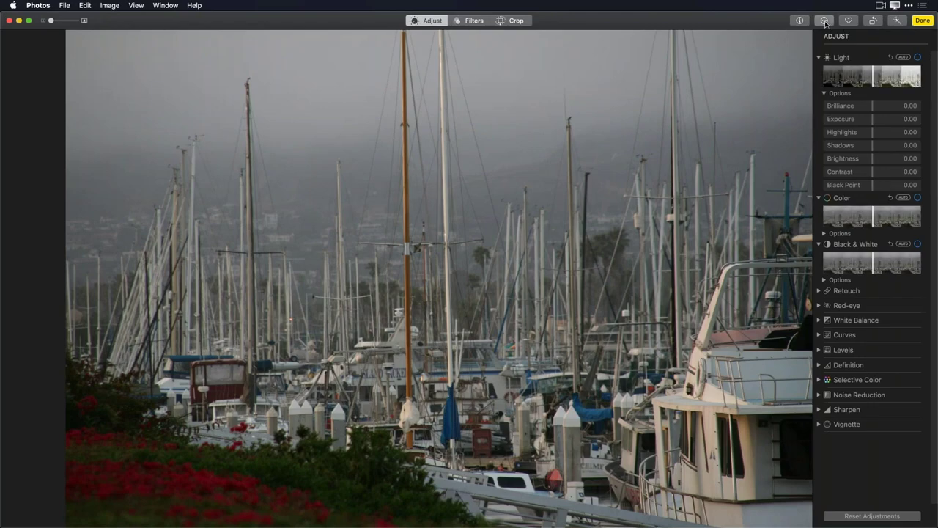
pyautogui.click(825, 21)
pyautogui.click(833, 45)
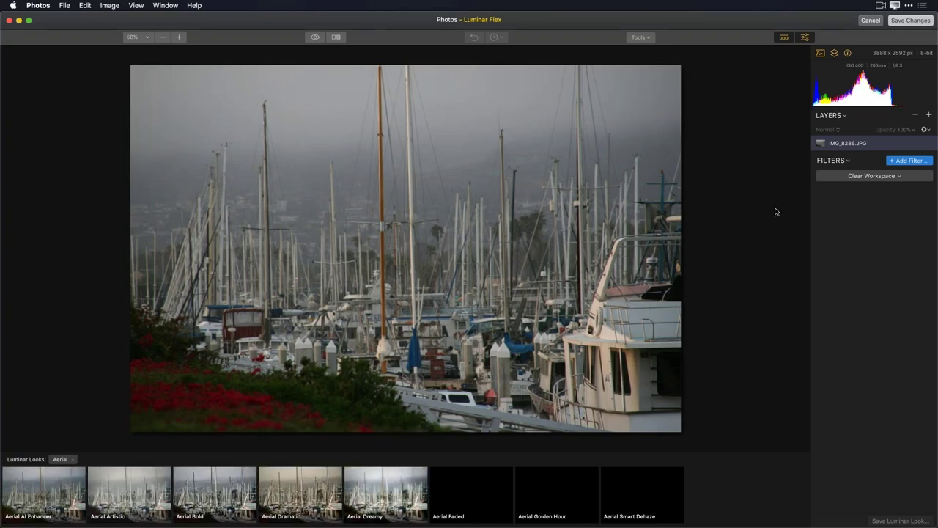
# Load the Relight & Color filter workspace and replace it with the Intensify workspace.
pyautogui.click(884, 178)
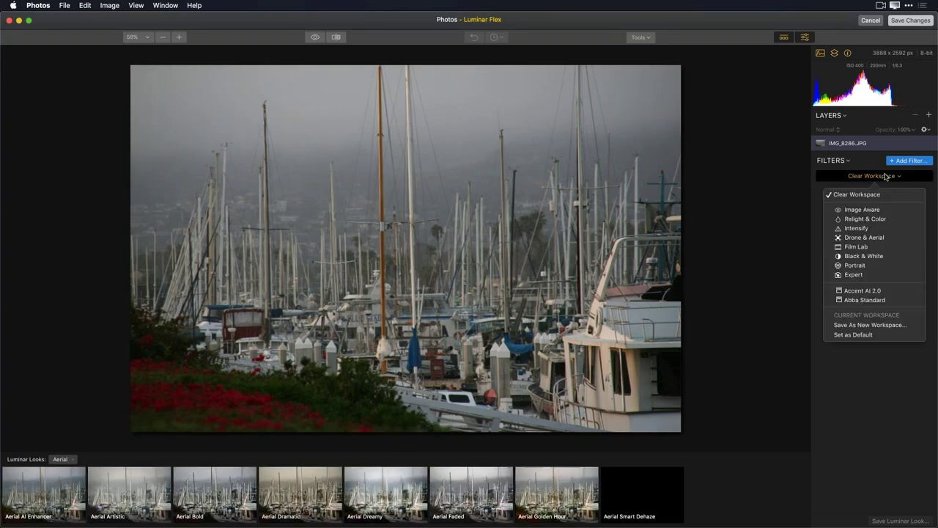
pyautogui.click(879, 219)
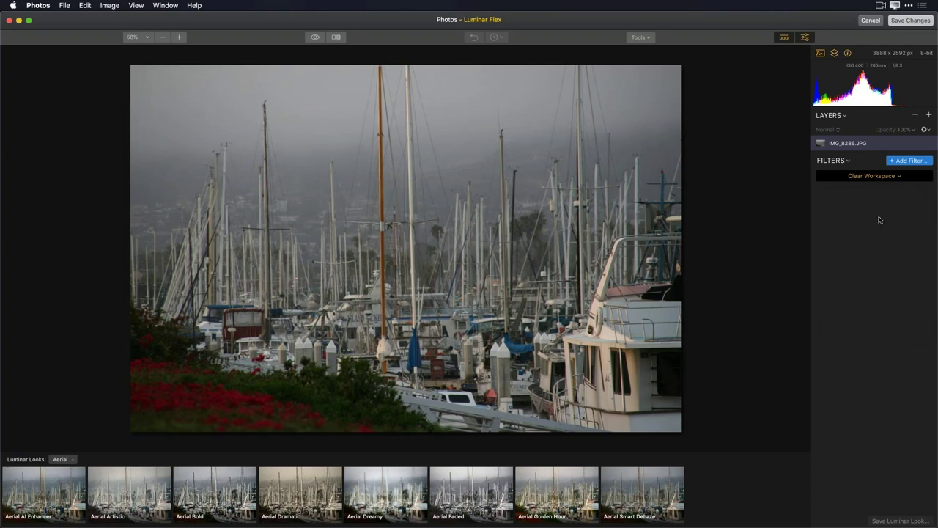
pyautogui.click(876, 176)
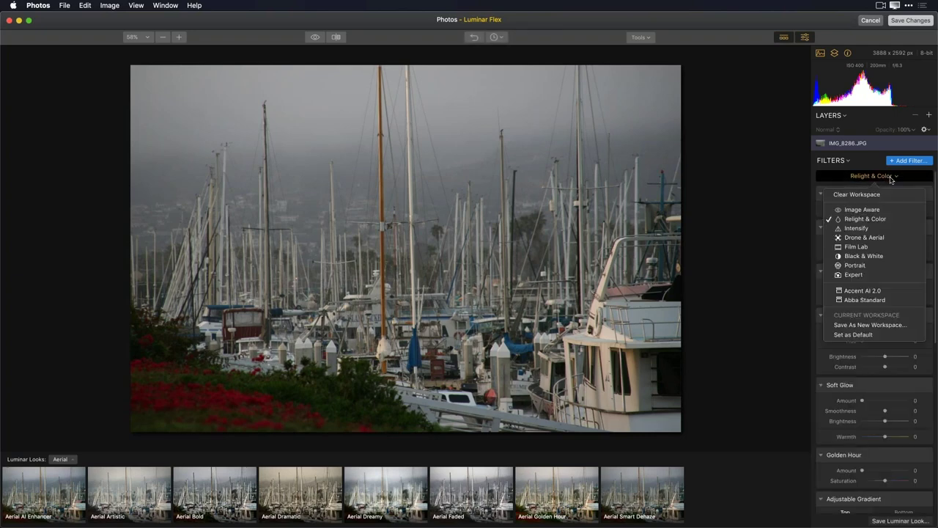
pyautogui.click(869, 228)
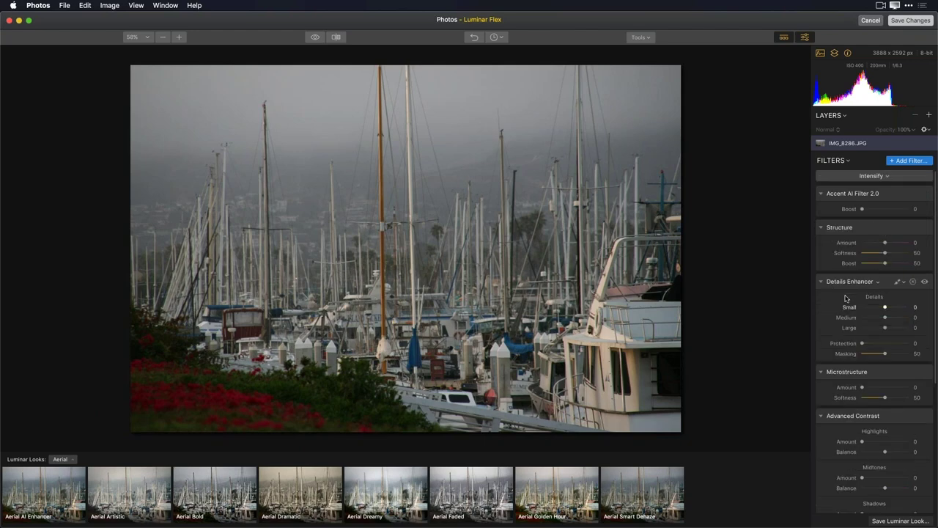
# Set the Accent AI Filter 2.0 boost to 59 and the Structure amount to 67.
pyautogui.moveTo(864, 210); pyautogui.dragTo(889, 210)
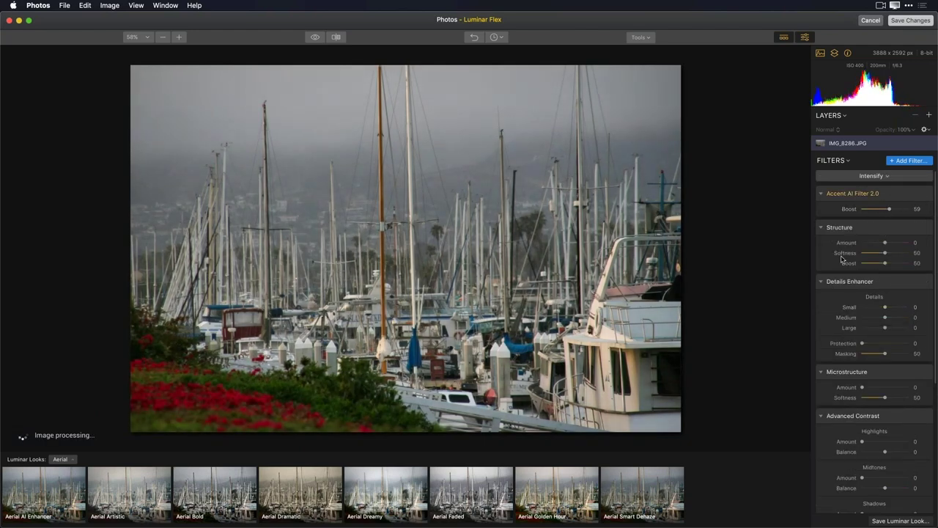
pyautogui.moveTo(885, 242); pyautogui.dragTo(909, 246)
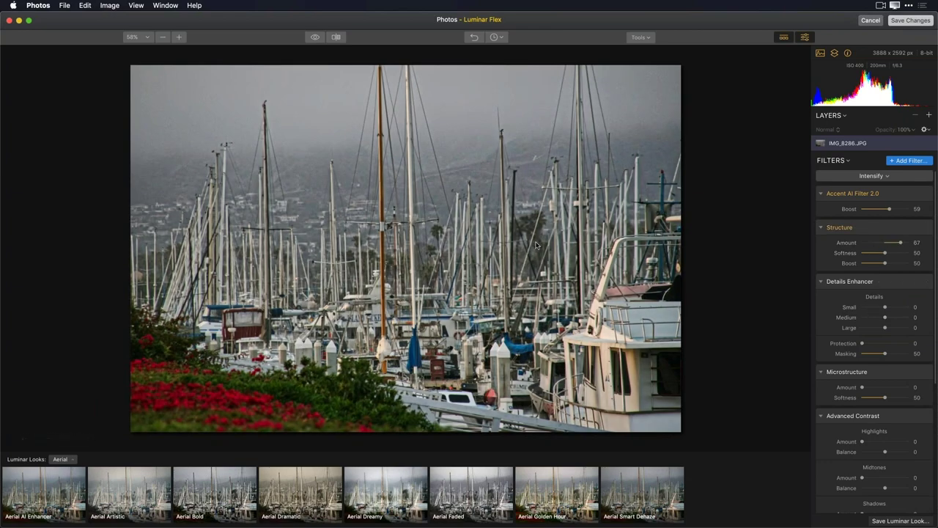
# Set the Details Enhancer's small details to 39 and medium details to 24, and the Microstructure amount to 11.
pyautogui.press('super+1')
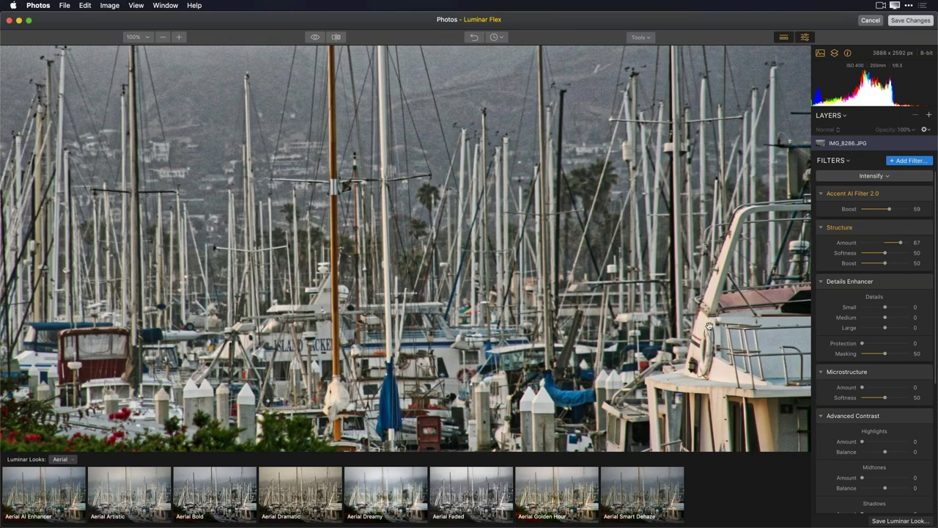
pyautogui.moveTo(886, 307); pyautogui.dragTo(895, 307)
pyautogui.click(890, 317)
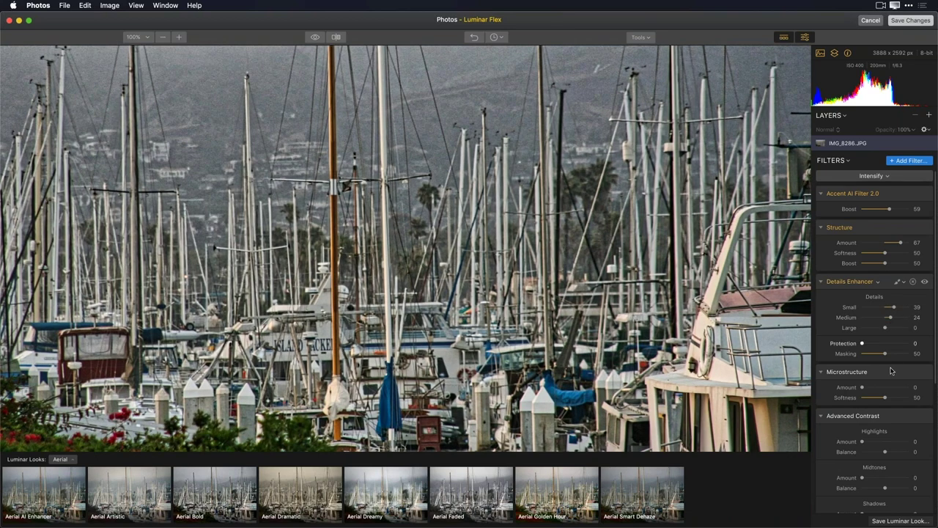
pyautogui.moveTo(862, 387); pyautogui.dragTo(867, 387)
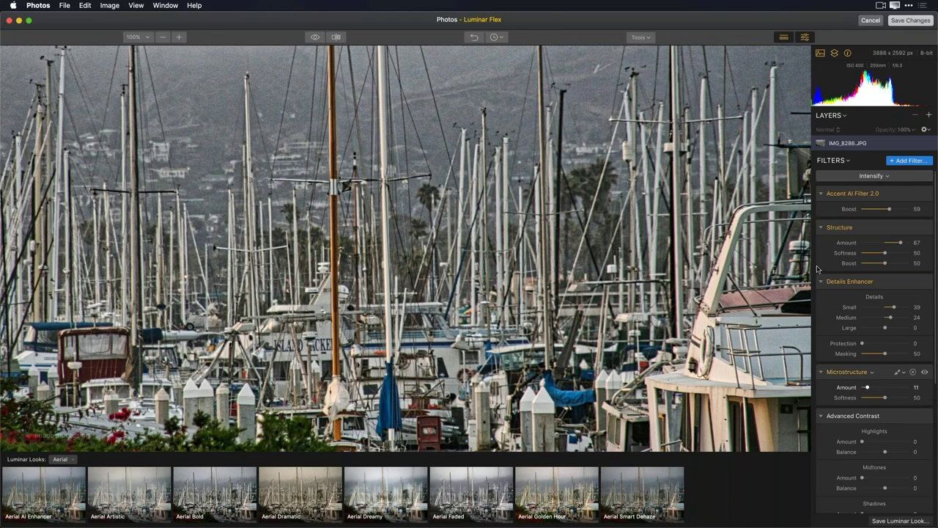
pyautogui.press('super+0')
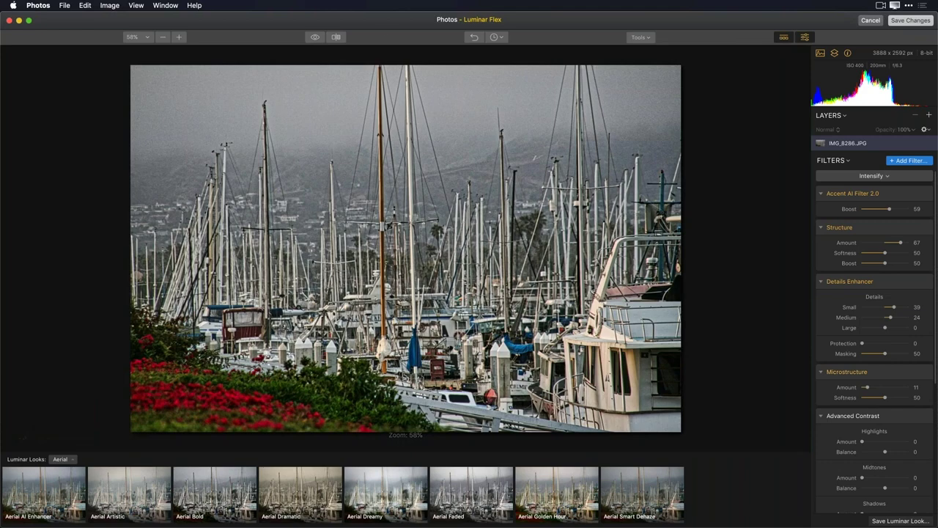
# Compare the edit with the original photo and add a Saturation / Vibrance filter from the catalog.
pyautogui.click(309, 38)
pyautogui.click(903, 159)
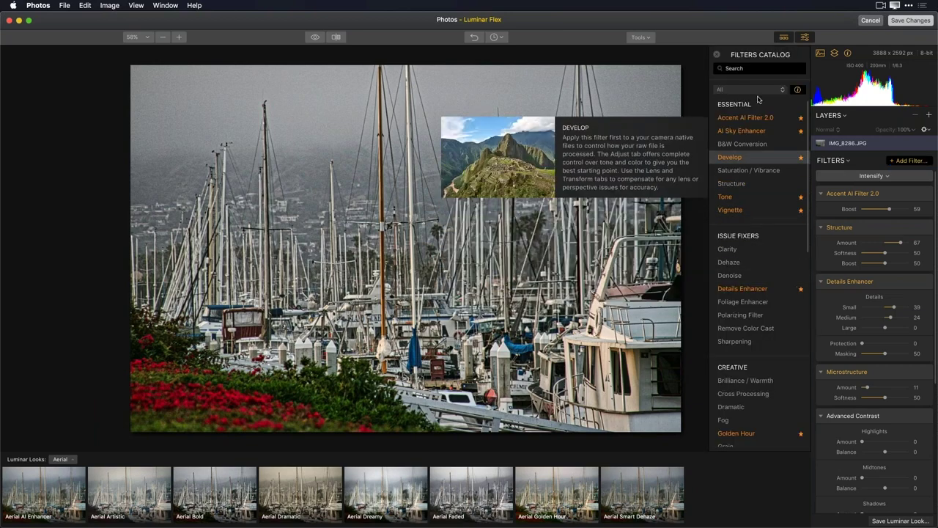
pyautogui.click(734, 171)
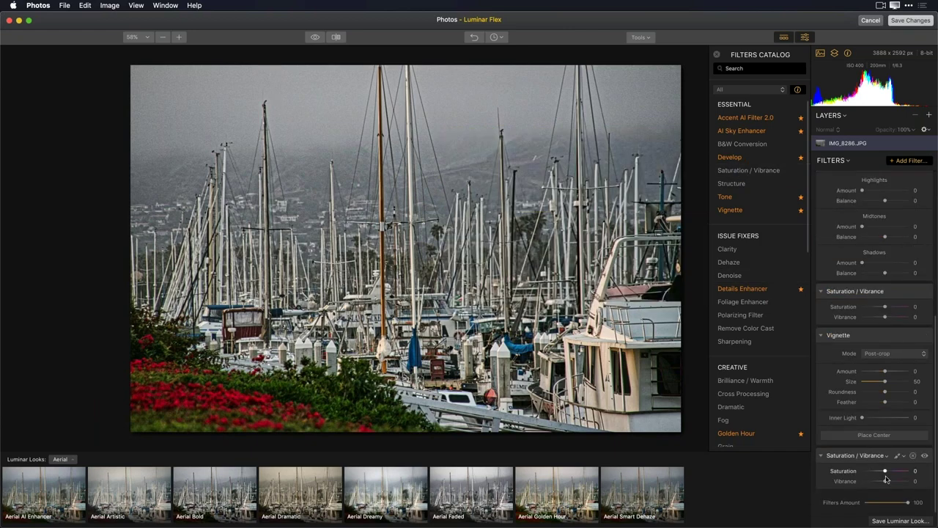
# Set the vibrance of the added Saturation / Vibrance filter to 44 and save the changes back to Photos.
pyautogui.moveTo(884, 481); pyautogui.dragTo(895, 480)
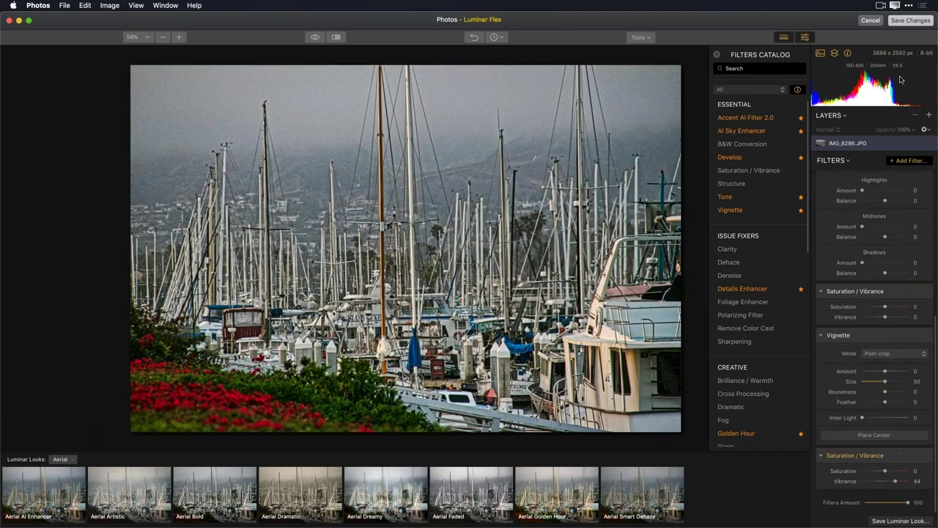
pyautogui.click(909, 21)
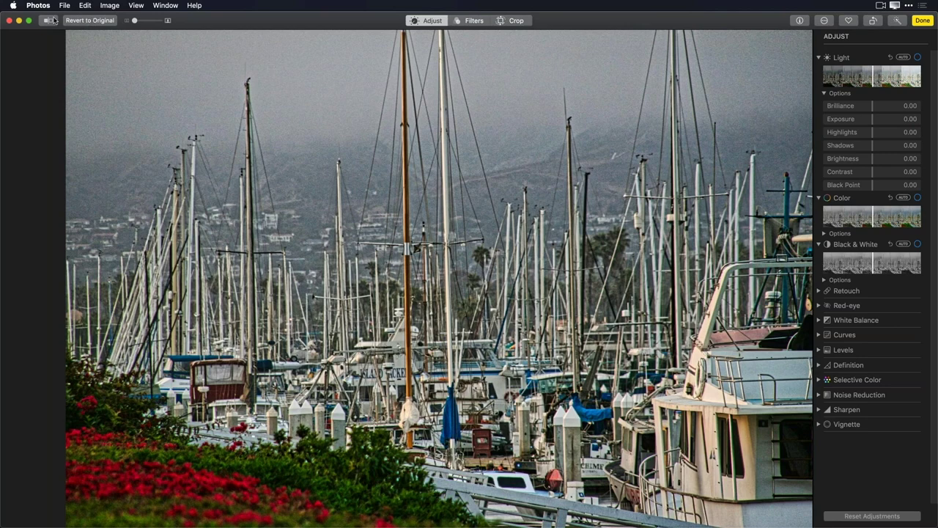
# Compare the saved edit with the original harbor photo, finish editing and return to the photo library.
pyautogui.moveTo(50, 22); pyautogui.dragTo(50, 22)
pyautogui.click(925, 21)
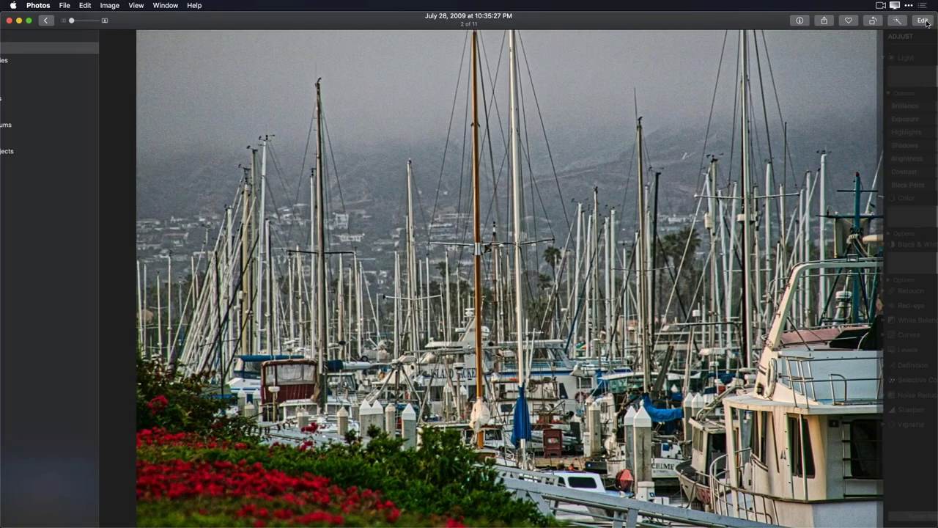
pyautogui.click(45, 20)
pyautogui.moveTo(309, 130)
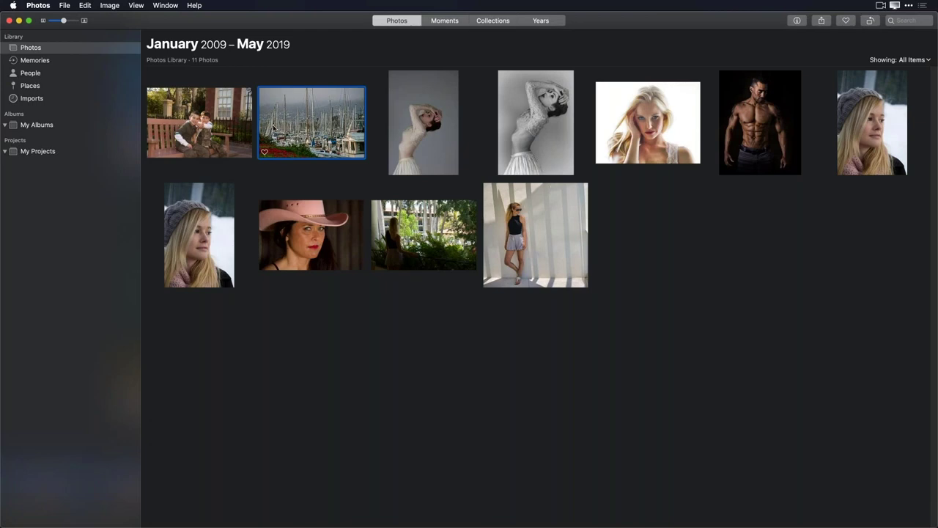
# Reopen the harbor photo for editing, revert it to the original and finish the edit.
pyautogui.doubleClick(322, 134)
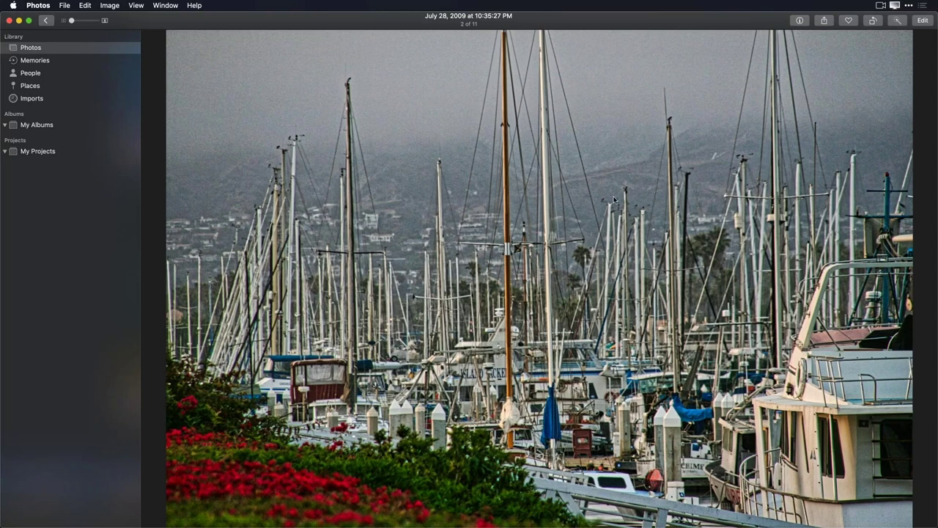
pyautogui.click(923, 20)
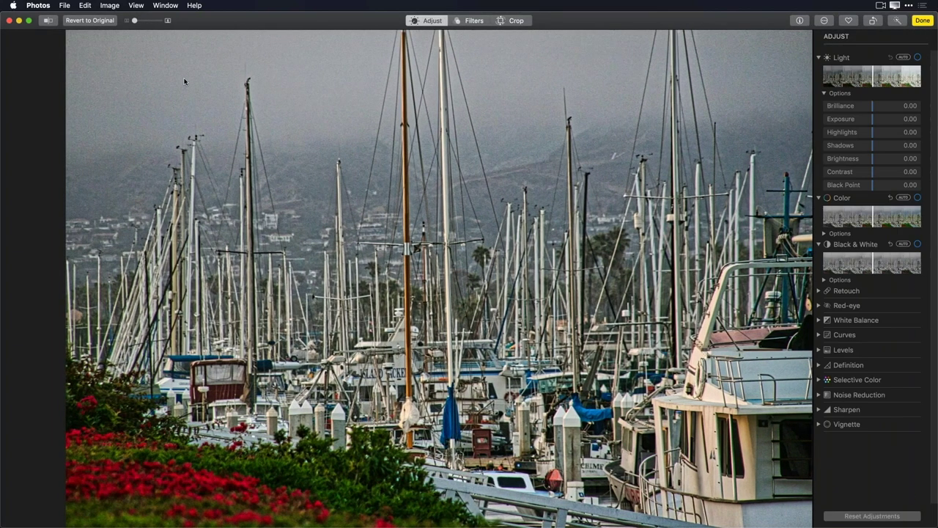
pyautogui.click(47, 21)
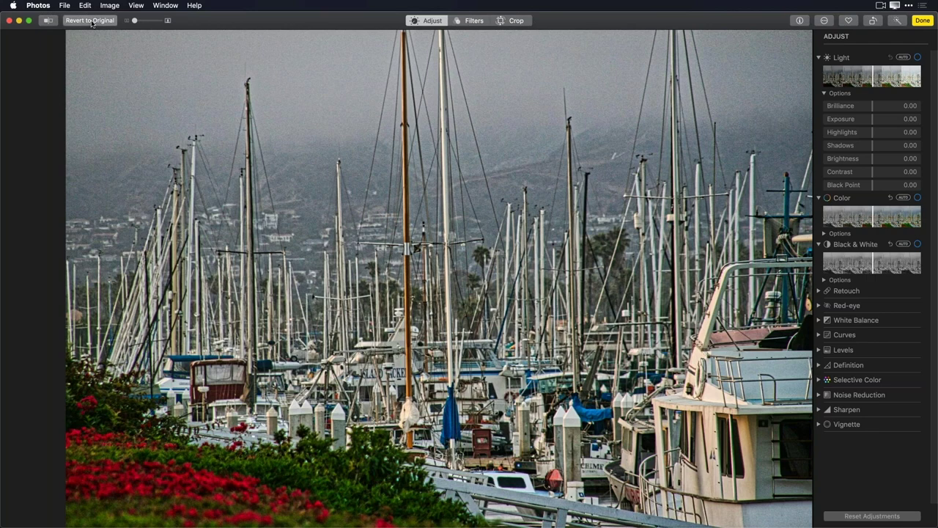
pyautogui.click(91, 21)
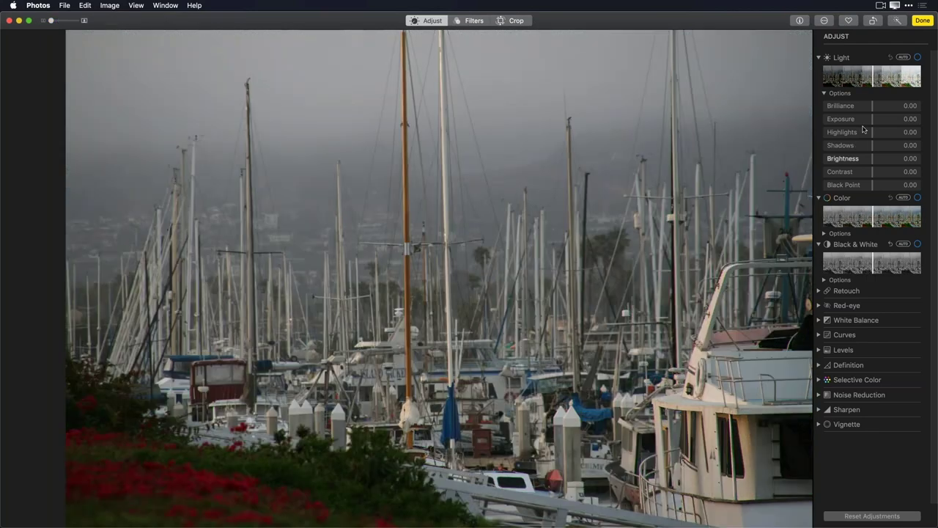
pyautogui.click(929, 22)
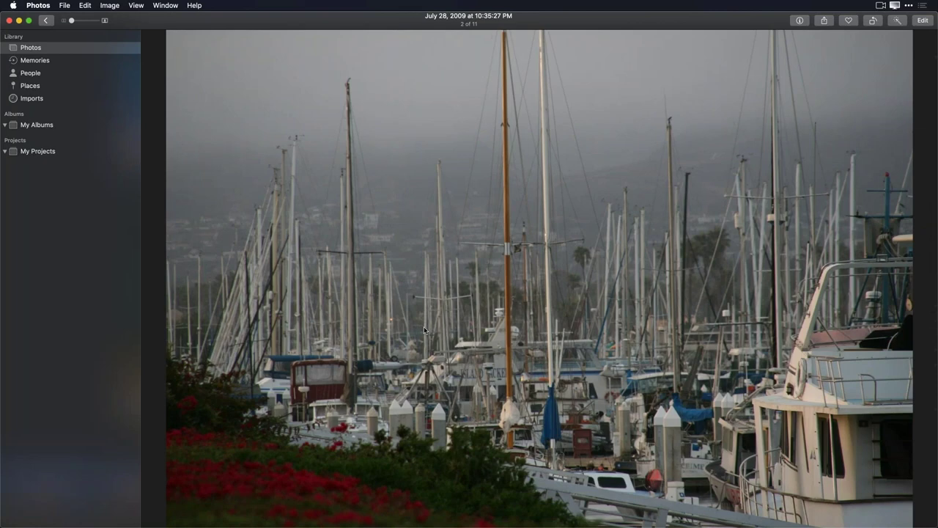
# Switch to Photoshop and bring up the Luminar Flex plugin window with the sunset portrait.
pyautogui.press('super+Tab')
pyautogui.click(475, 292)
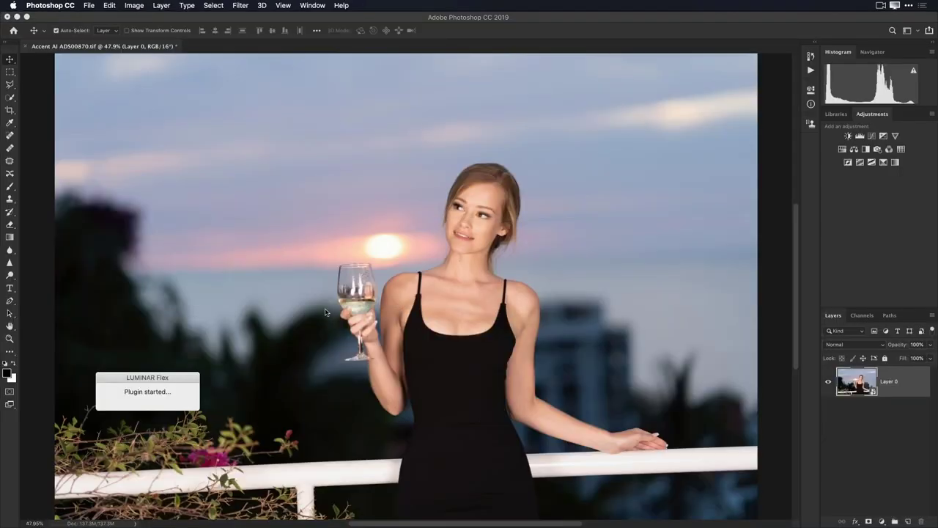
pyautogui.press('super+Tab')
pyautogui.press('super+Tab')
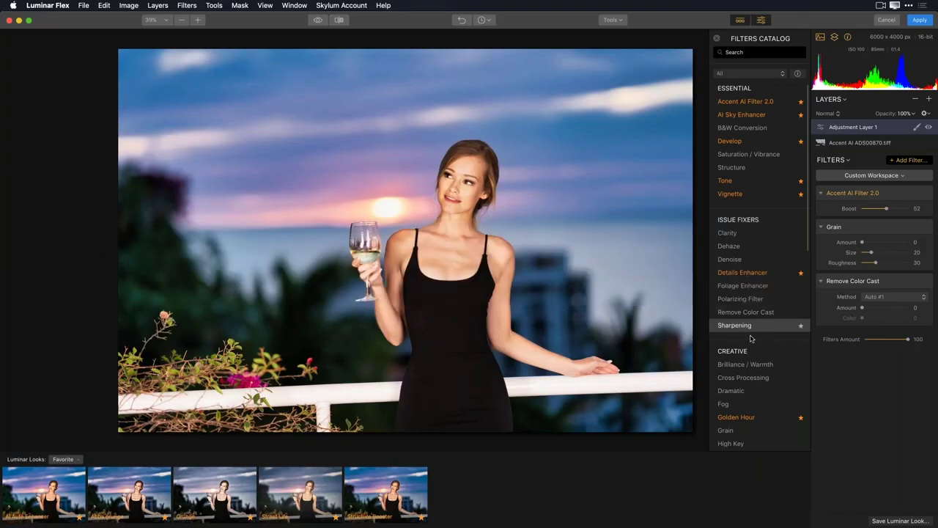
# Open the editing history and step the sunset portrait back to the grunge 2 look activation.
pyautogui.click(492, 21)
pyautogui.scroll(-8, 484, 91)
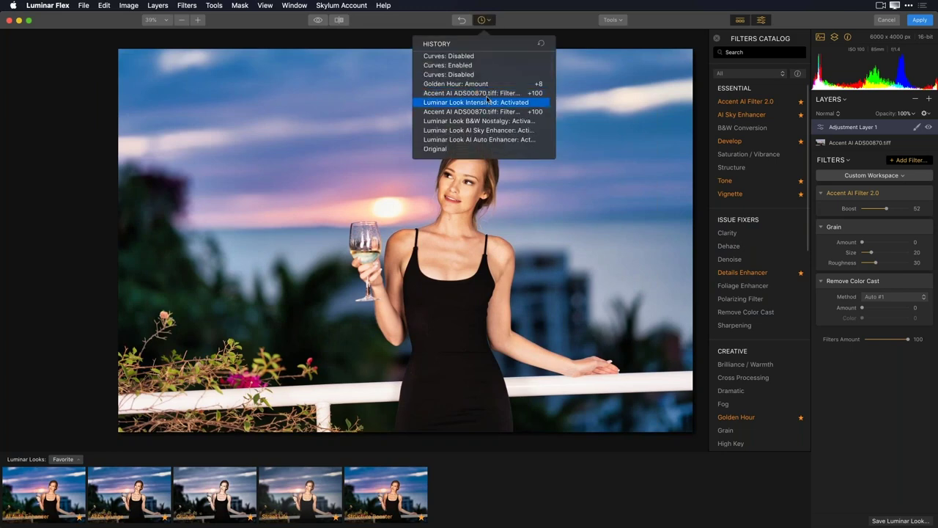
pyautogui.scroll(1, 486, 102)
pyautogui.scroll(5, 485, 102)
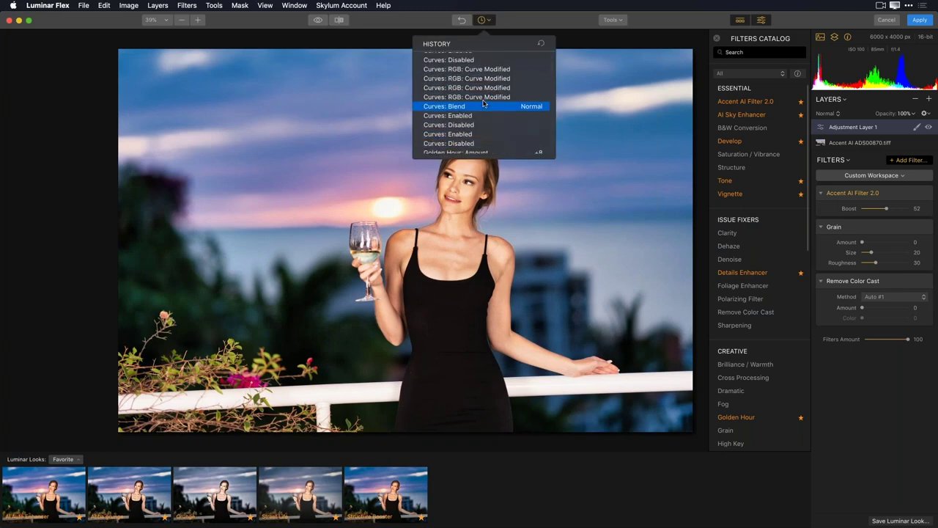
pyautogui.scroll(3, 485, 102)
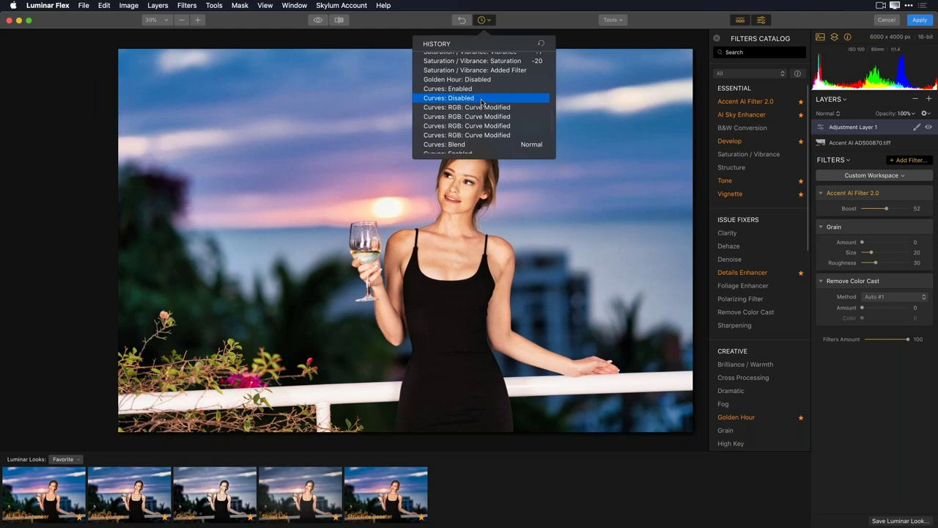
pyautogui.scroll(7, 480, 92)
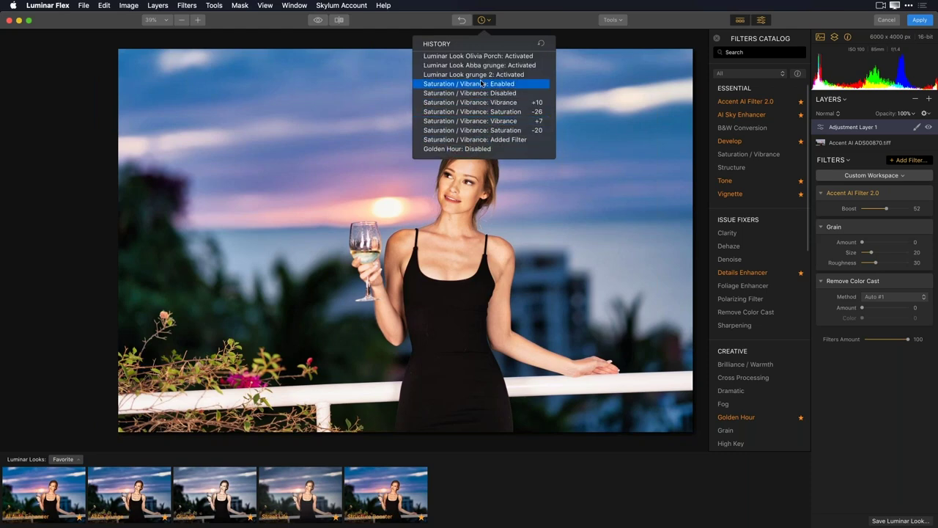
pyautogui.click(481, 75)
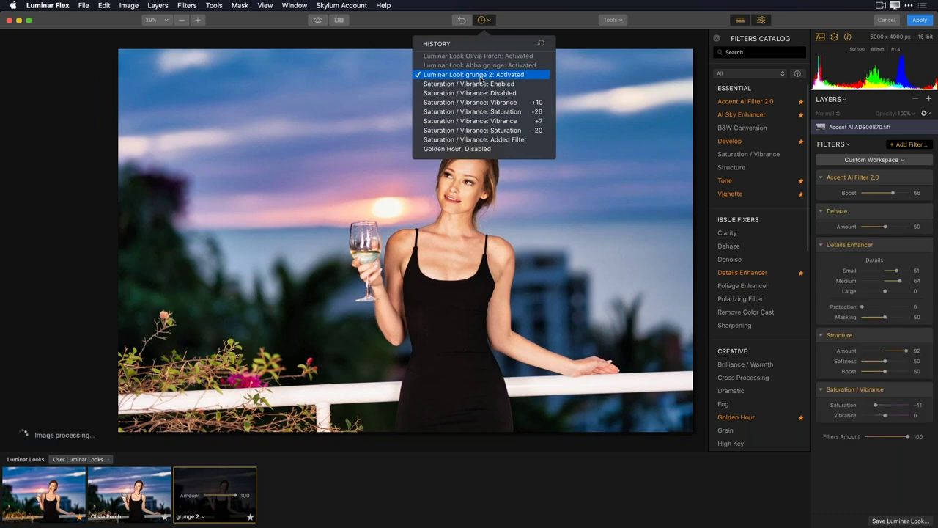
# Step the portrait back to the -20 saturation entry in the history and apply the result to Photoshop.
pyautogui.scroll(2, 487, 92)
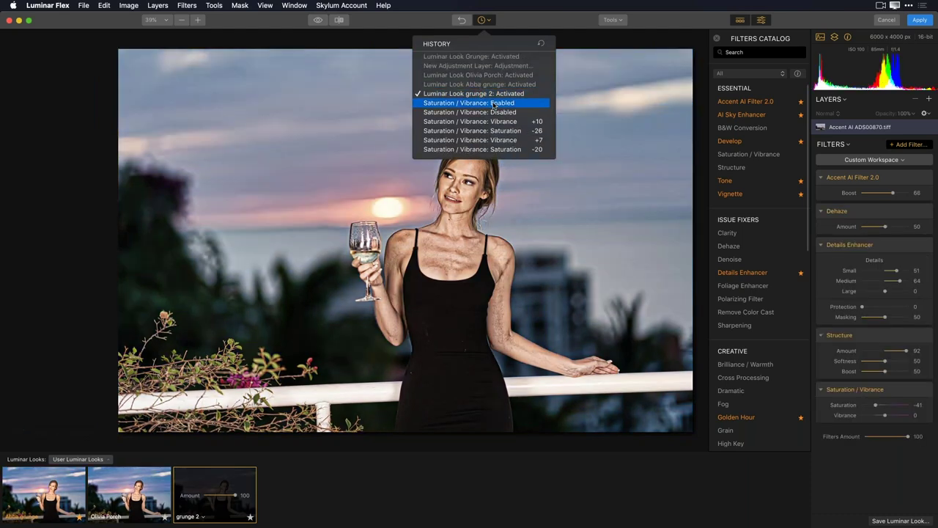
pyautogui.click(494, 104)
pyautogui.click(512, 150)
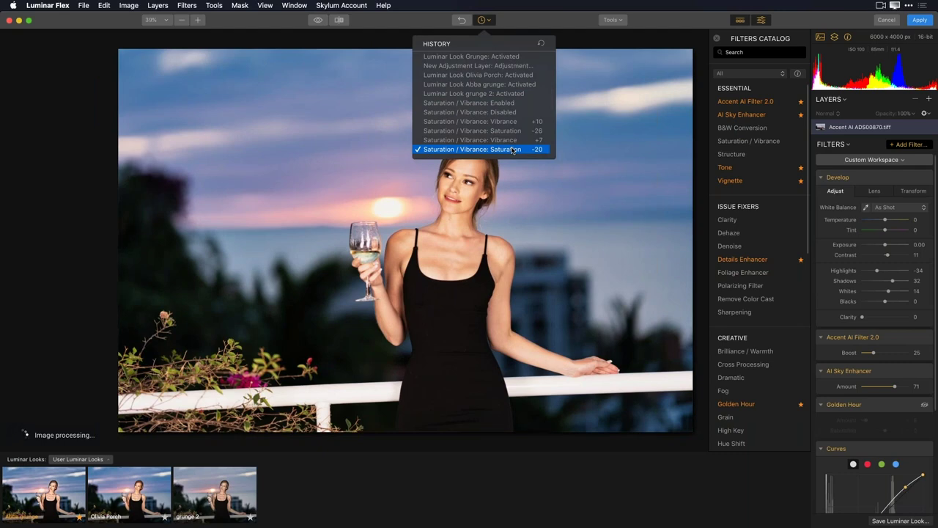
pyautogui.click(722, 497)
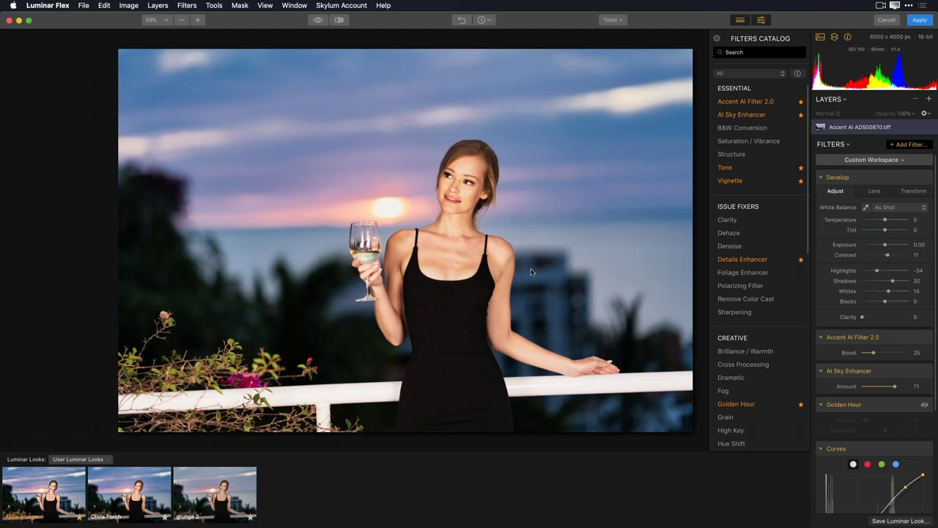
pyautogui.click(919, 21)
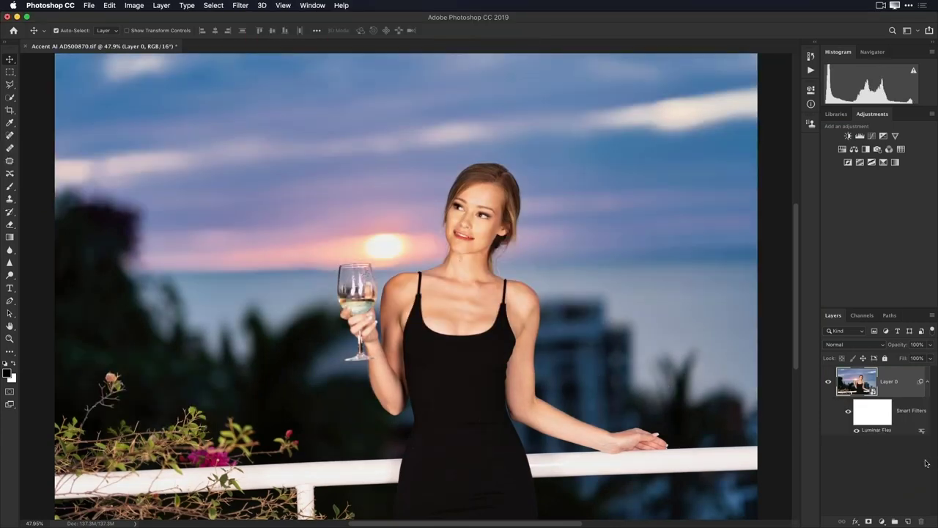
# Compare the portrait with and without Luminar Flex using the Open and Luminar Flex history states and the smart filter's visibility.
pyautogui.click(810, 57)
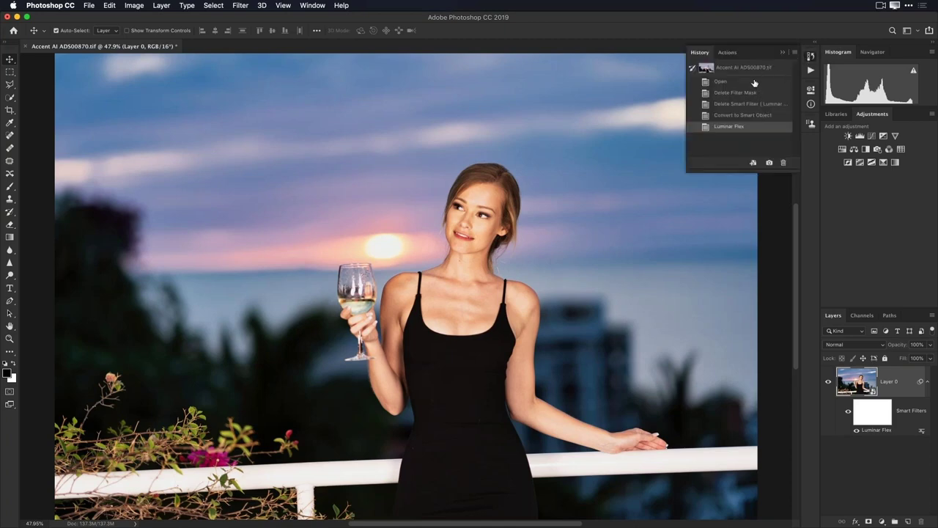
pyautogui.click(754, 81)
pyautogui.click(744, 126)
pyautogui.click(854, 472)
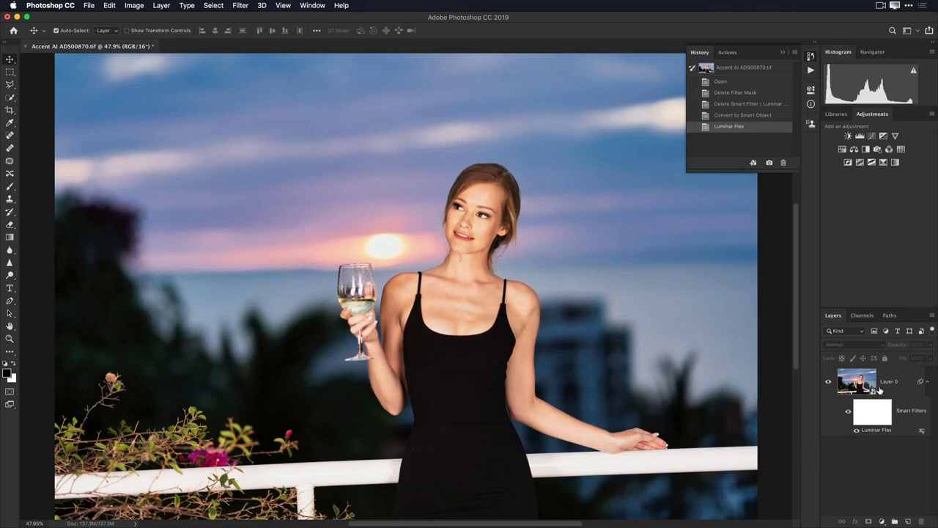
pyautogui.click(856, 431)
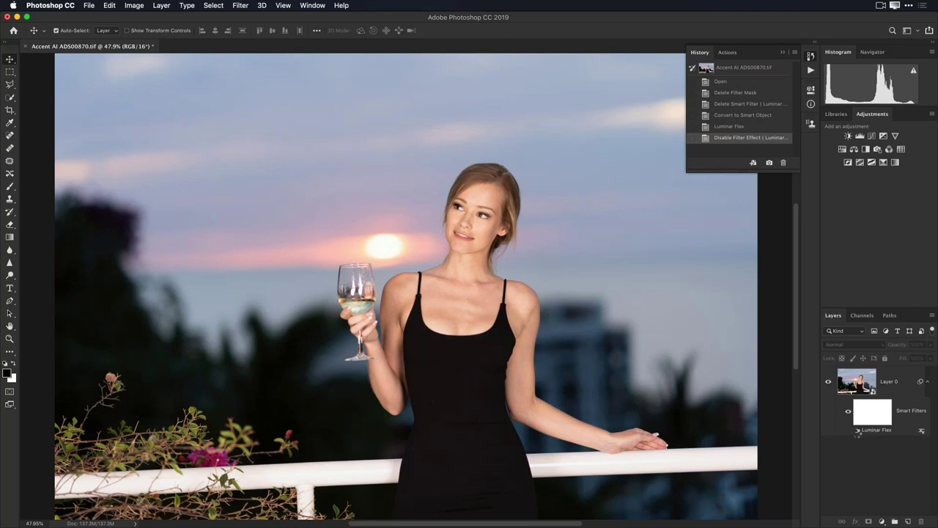
pyautogui.click(857, 432)
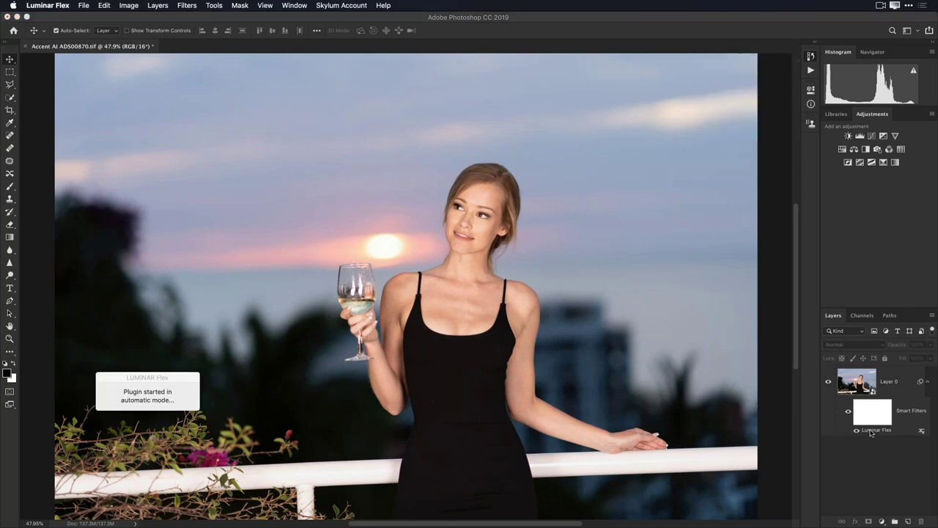
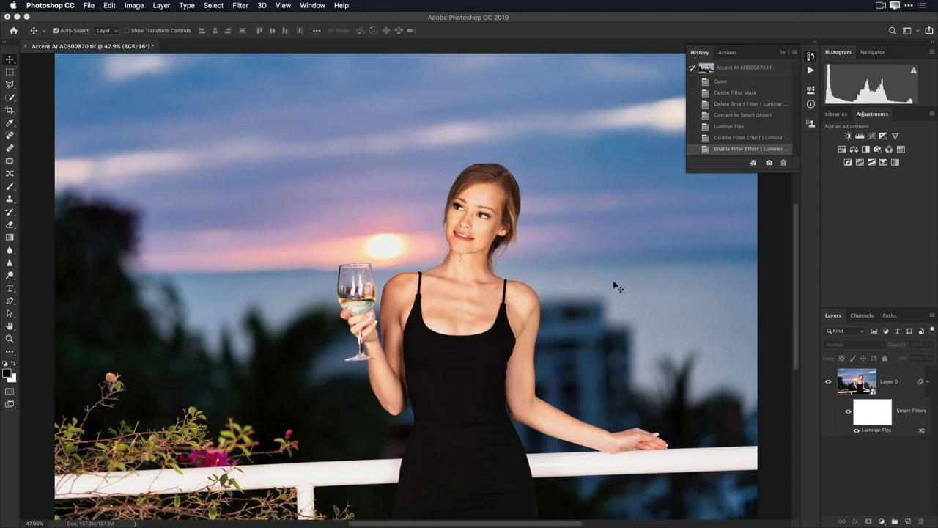
# Switch to Chrome, open the Flex Plugin User Guide on the Skylum site and browse its chapter list.
pyautogui.press('super+Tab')
pyautogui.moveTo(389, 63)
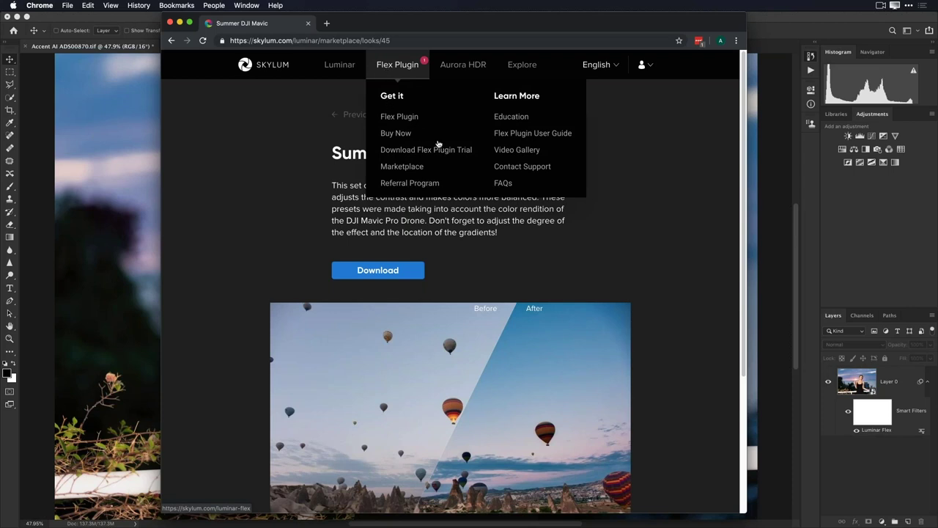
pyautogui.click(531, 135)
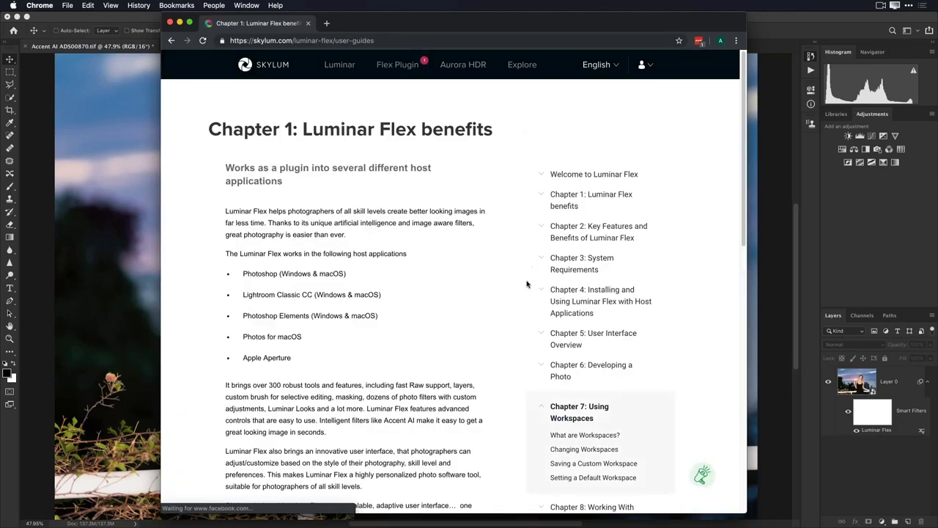
pyautogui.scroll(-5, 525, 277)
pyautogui.scroll(-3, 525, 277)
pyautogui.scroll(2, 530, 272)
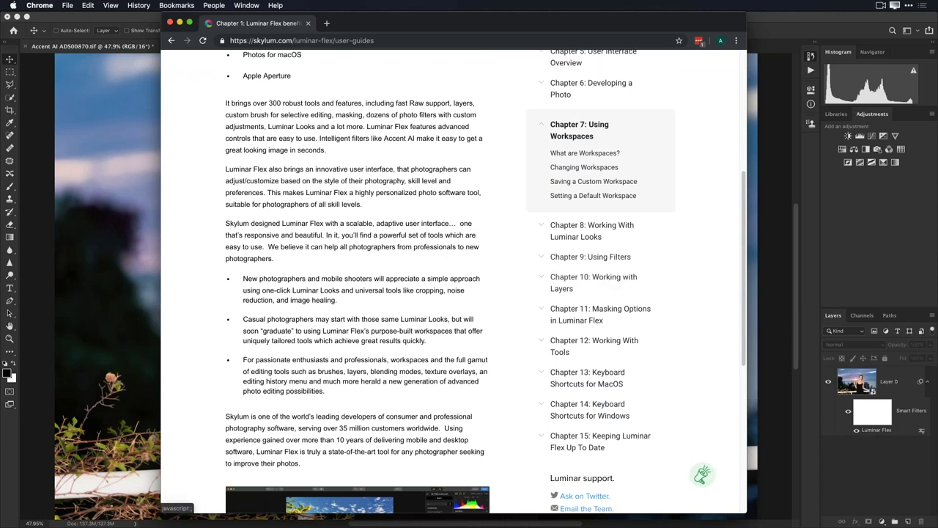
# Open the essential filters page of Chapter 9: Using Filters and briefly play the AI Sky Enhancer video tutorial.
pyautogui.click(583, 257)
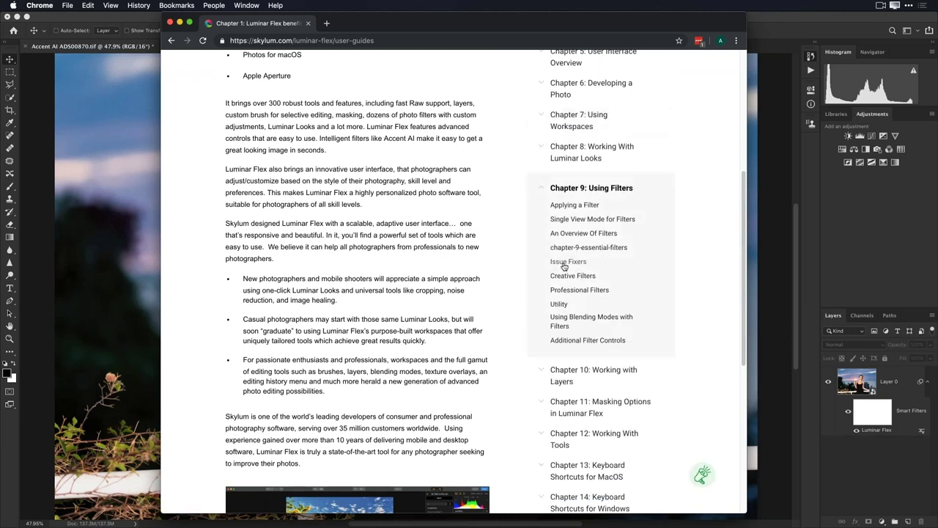
pyautogui.click(591, 250)
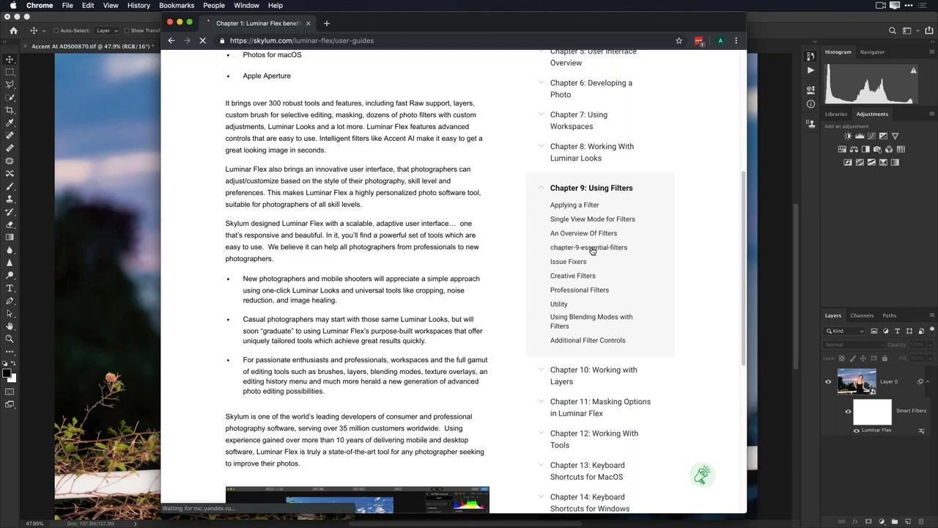
pyautogui.scroll(-5, 591, 250)
pyautogui.scroll(-10, 448, 310)
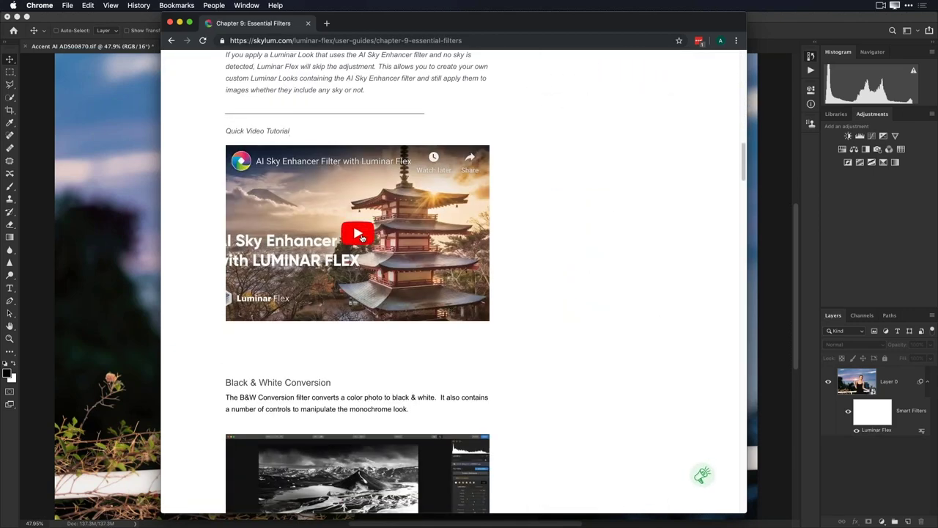
pyautogui.click(363, 238)
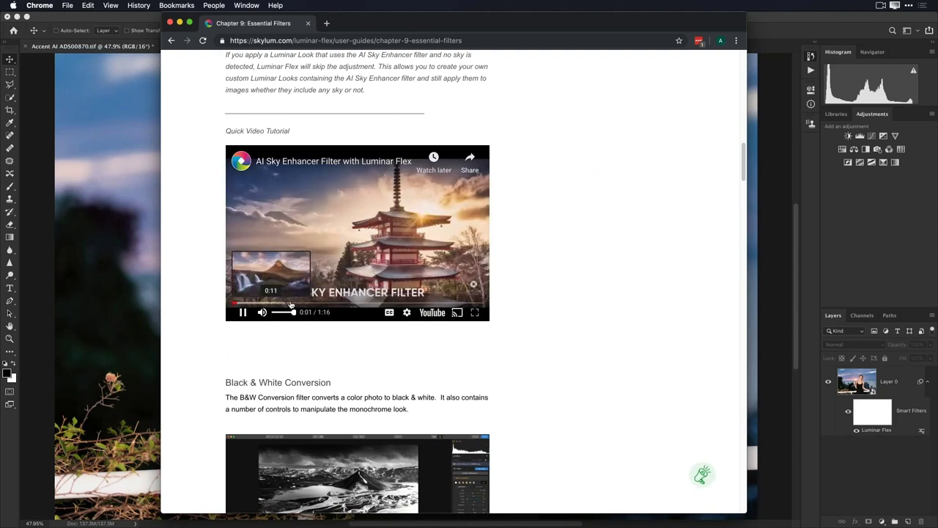
pyautogui.click(243, 313)
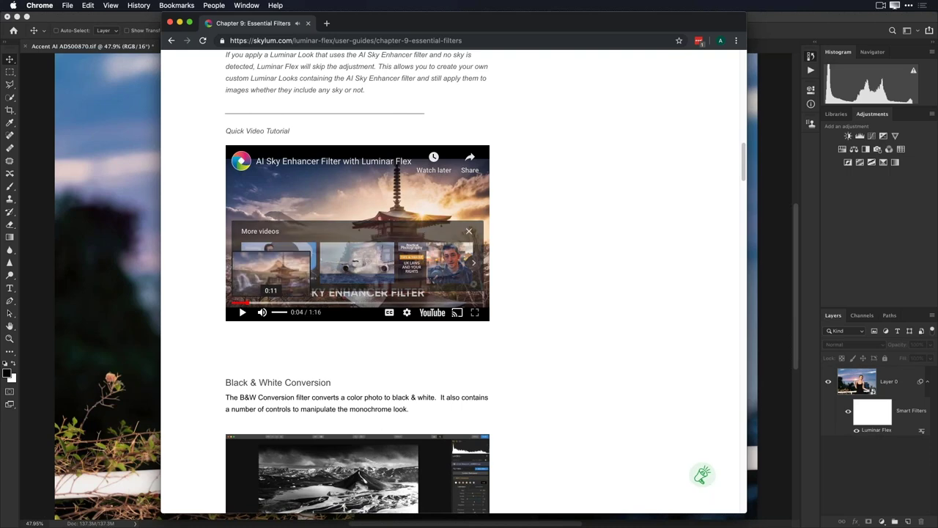
# Return to the beginning of the essential filters page and open the Skylum home page.
pyautogui.scroll(15, 318, 125)
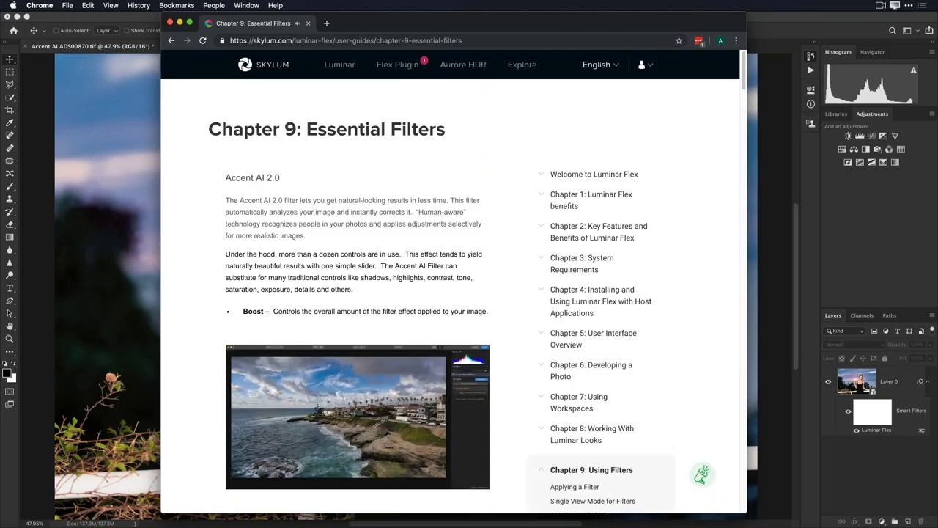
pyautogui.moveTo(397, 65)
pyautogui.click(268, 67)
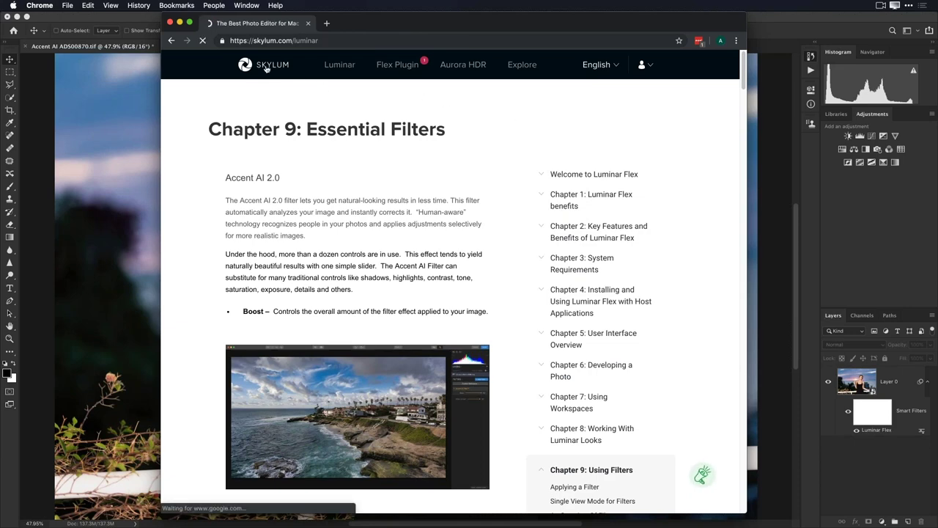
# Switch back to Photoshop, select the portrait's Layer 0 and activate the Crop tool.
pyautogui.click(105, 94)
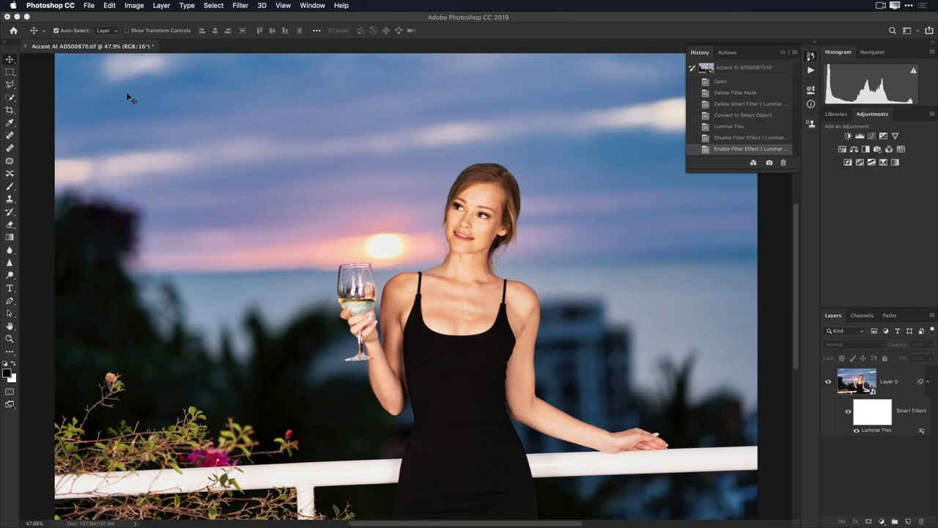
pyautogui.click(159, 116)
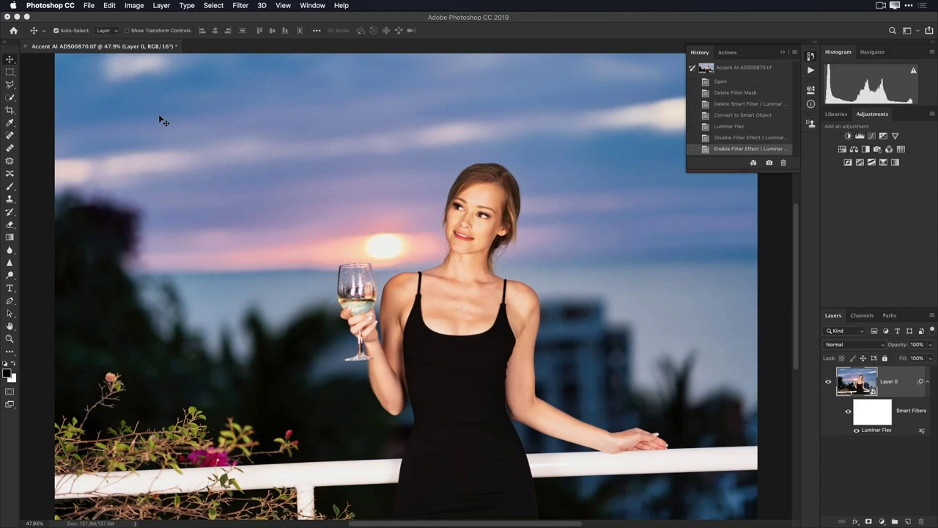
pyautogui.press('c')
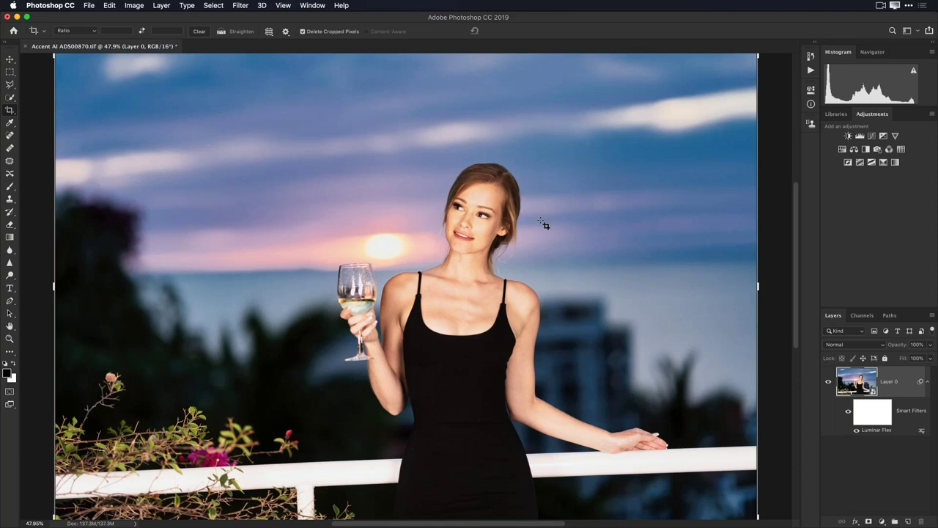